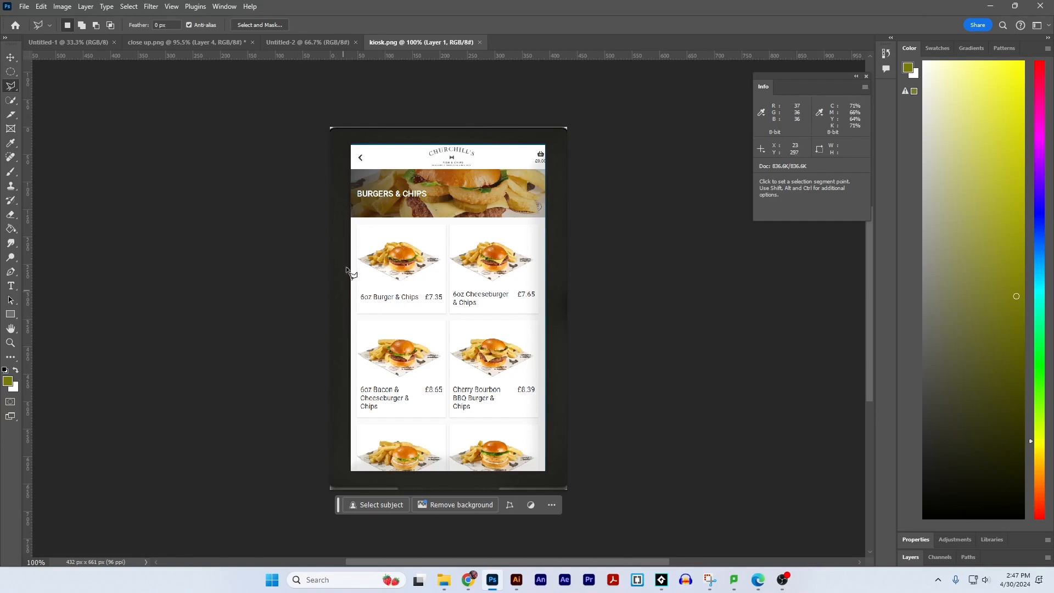
# Step: Check the pixel dimensions and resolution of the kiosk image without changing them
pyautogui.scroll(-2, 354, 251)
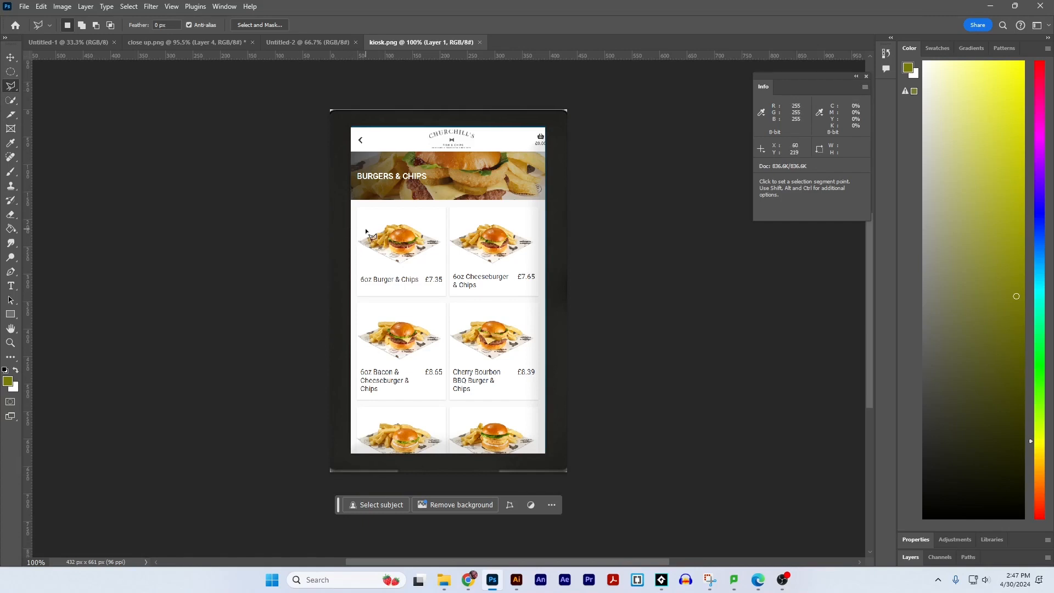
pyautogui.press('z')
pyautogui.keyDown('alt'); pyautogui.scroll(1, 363, 242); pyautogui.keyUp('alt')
pyautogui.keyDown('alt'); pyautogui.scroll(2, 363, 242); pyautogui.keyUp('alt')
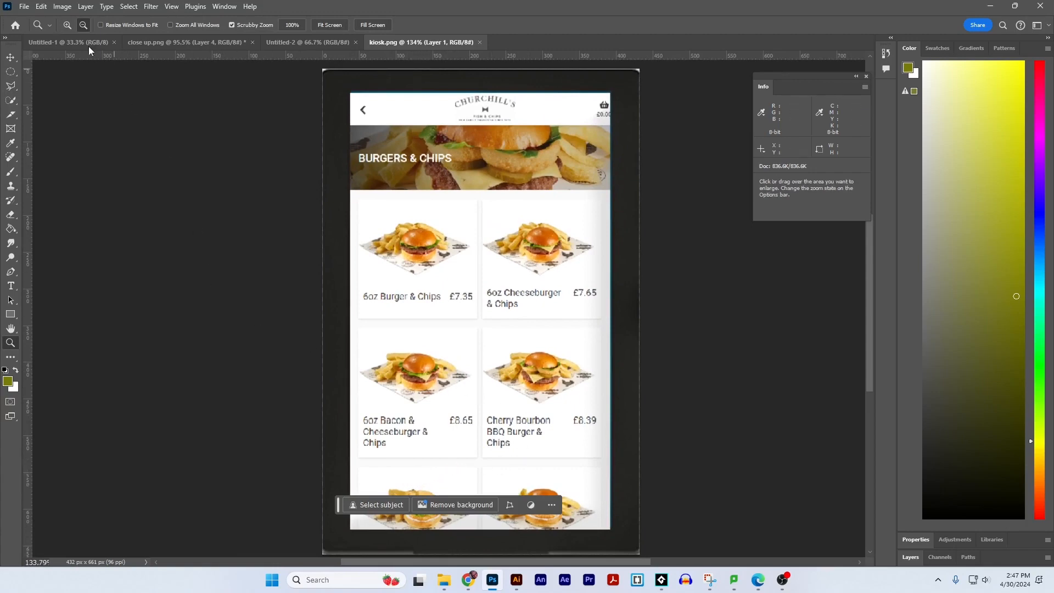
pyautogui.click(75, 7)
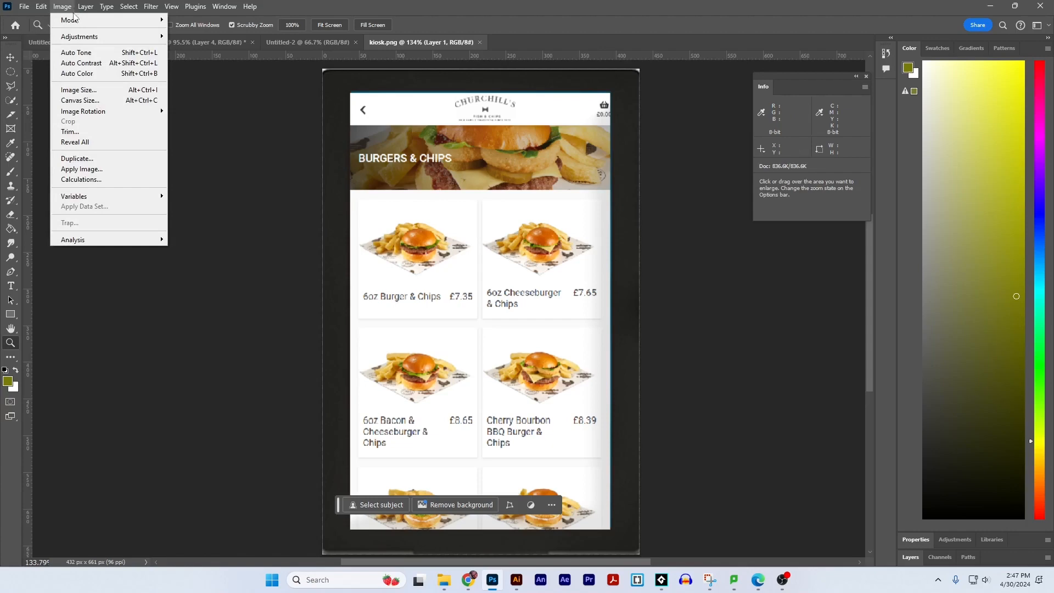
pyautogui.click(88, 90)
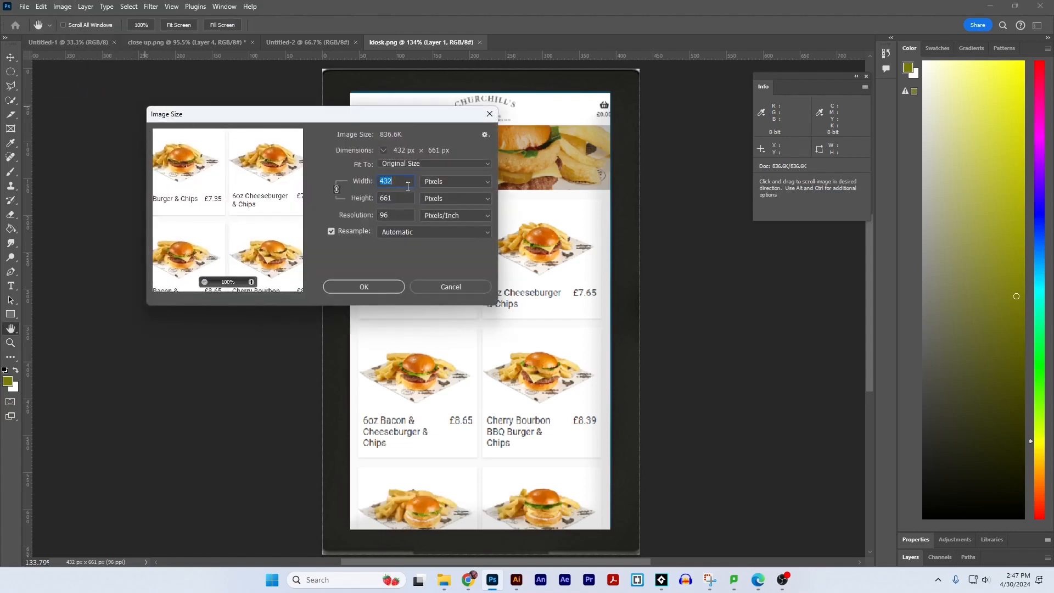
pyautogui.click(390, 289)
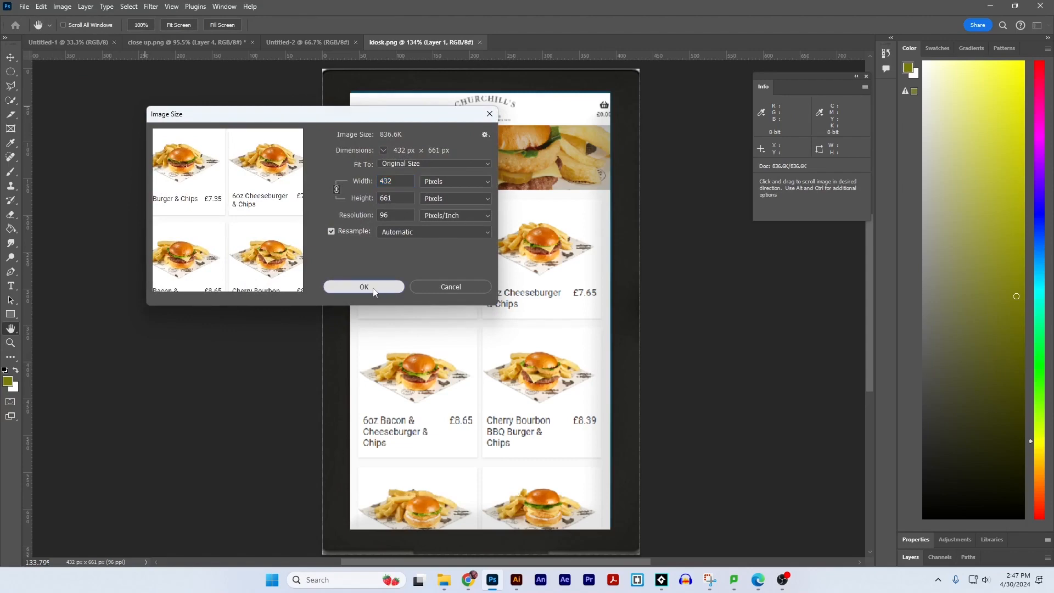
pyautogui.click(374, 288)
pyautogui.click(369, 285)
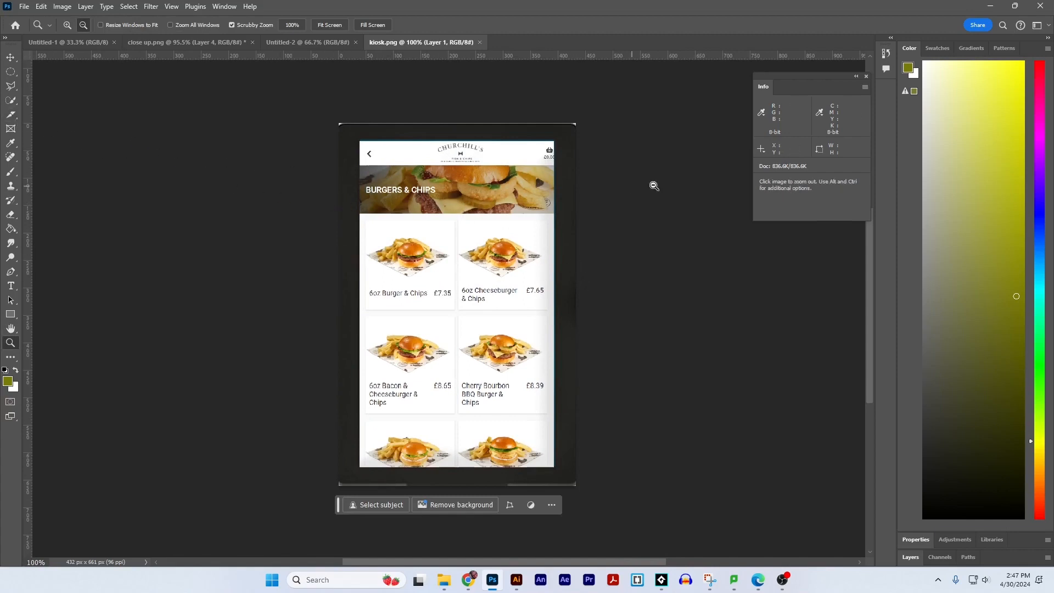
# Step: Show the document's layer list, float it beside the kiosk artwork and enlarge it
pyautogui.click(224, 8)
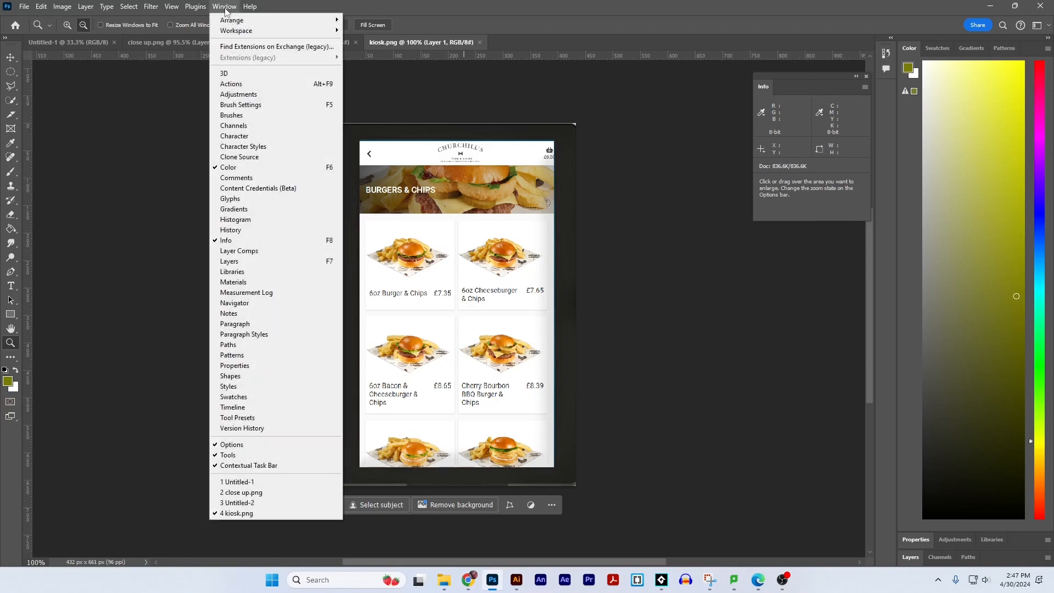
pyautogui.click(299, 261)
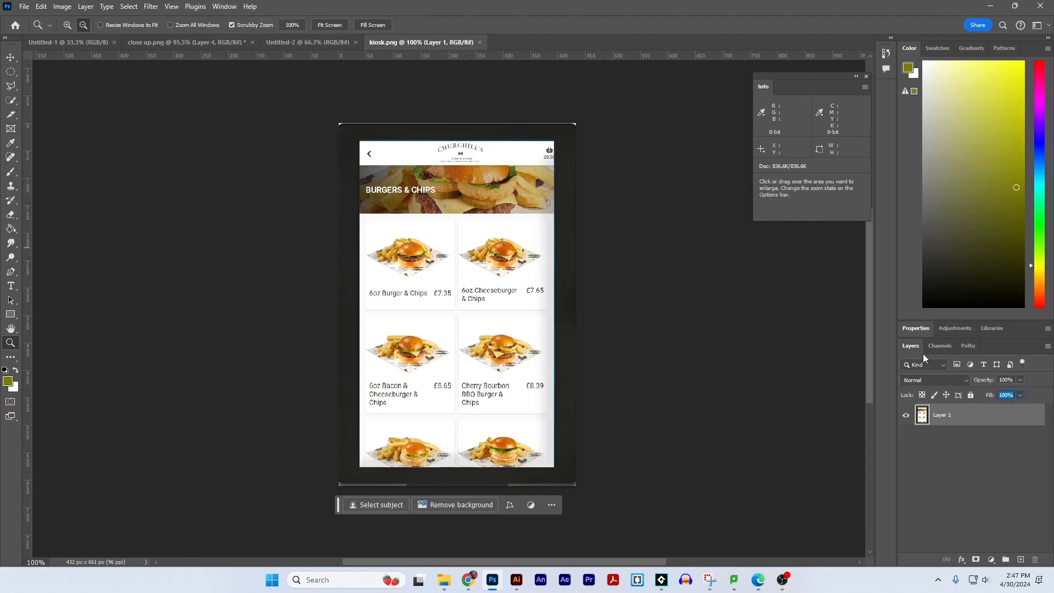
pyautogui.moveTo(914, 347); pyautogui.dragTo(624, 188)
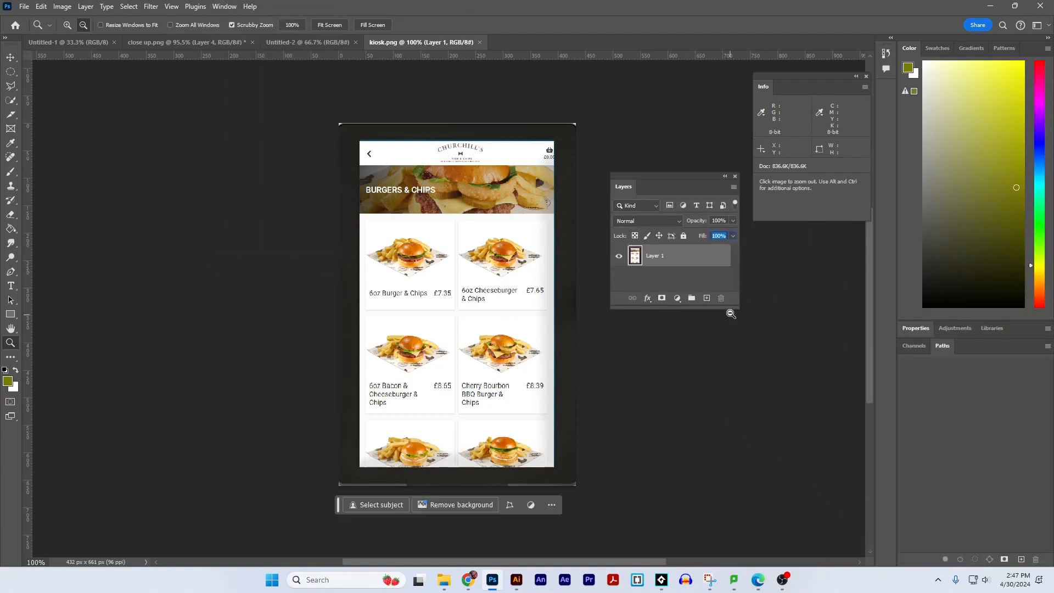
pyautogui.moveTo(738, 306); pyautogui.dragTo(885, 520)
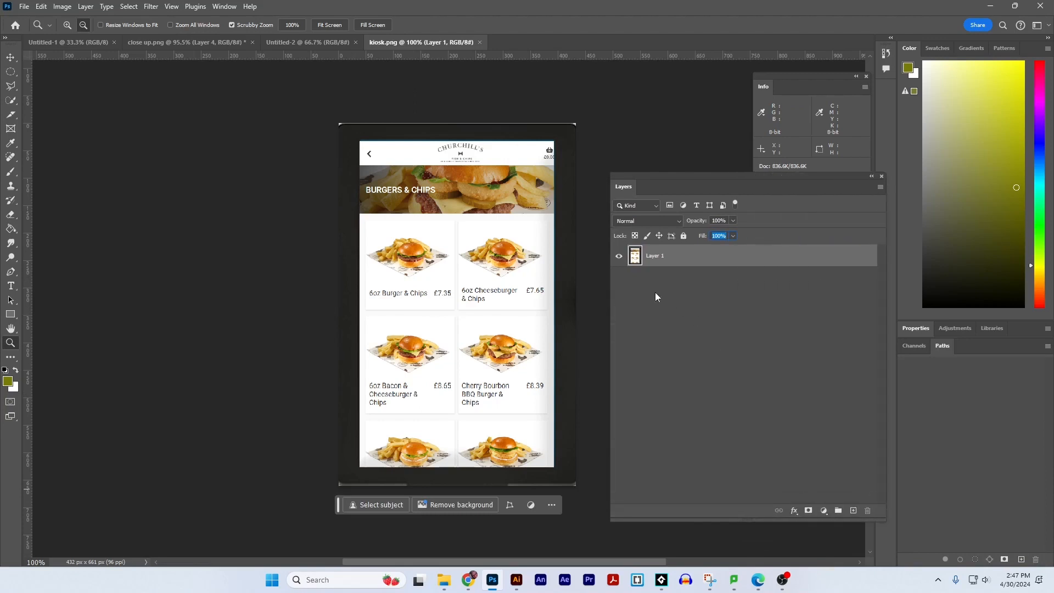
# Step: Rename the kiosk image layer as main kiosk and add a new empty layer above it
pyautogui.doubleClick(655, 256)
pyautogui.press('Return')
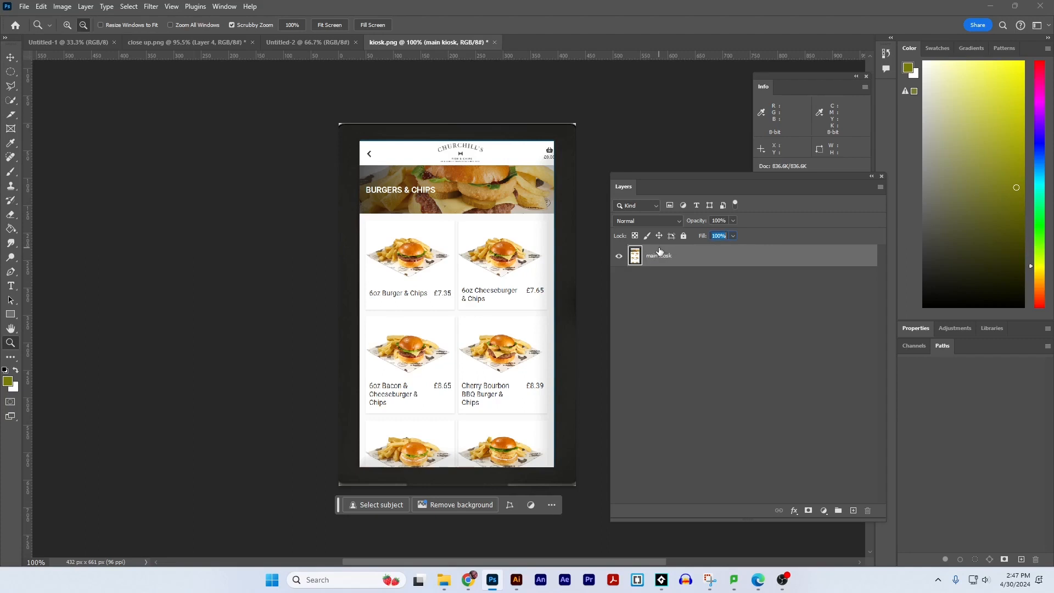
pyautogui.click(852, 510)
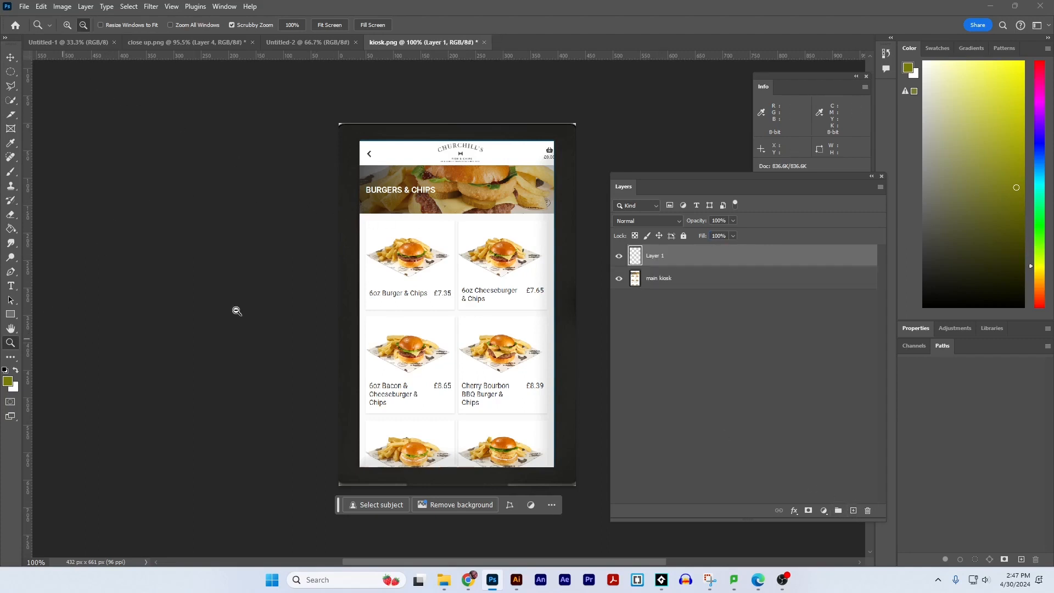
# Step: Make a rectangular marquee selection about 75 by 14 px just below the 6oz Burger & Chips price
pyautogui.moveTo(419, 244)
pyautogui.mouseDown()
pyautogui.moveTo(449, 258)
pyautogui.moveTo(403, 231)
pyautogui.moveTo(399, 199)
pyautogui.moveTo(418, 262)
pyautogui.mouseUp()
pyautogui.press('v')
pyautogui.press('z')
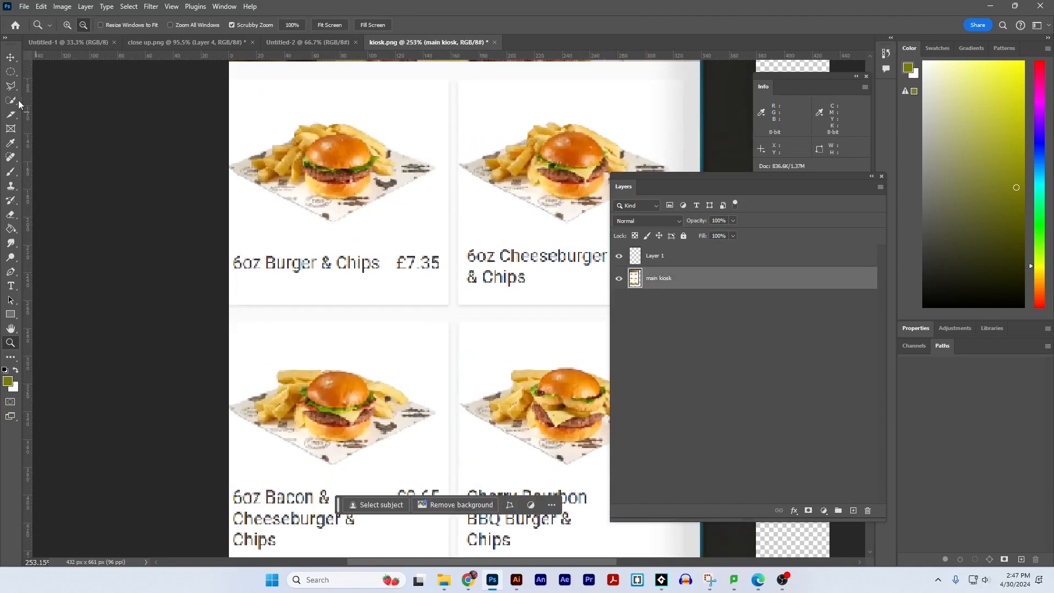
pyautogui.moveTo(10, 71); pyautogui.dragTo(29, 77)
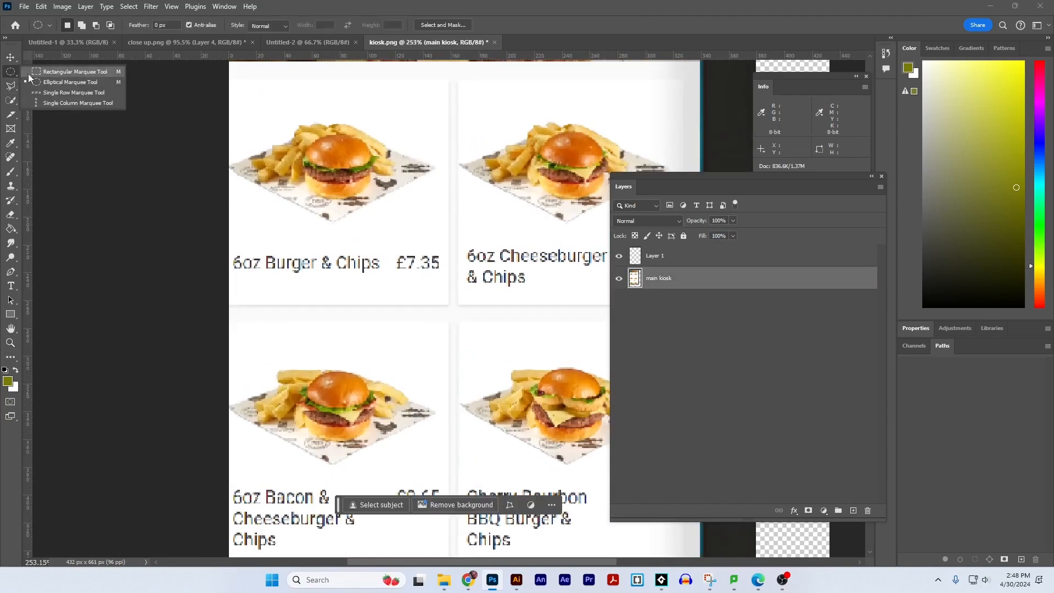
pyautogui.click(29, 74)
pyautogui.moveTo(325, 276); pyautogui.dragTo(428, 295)
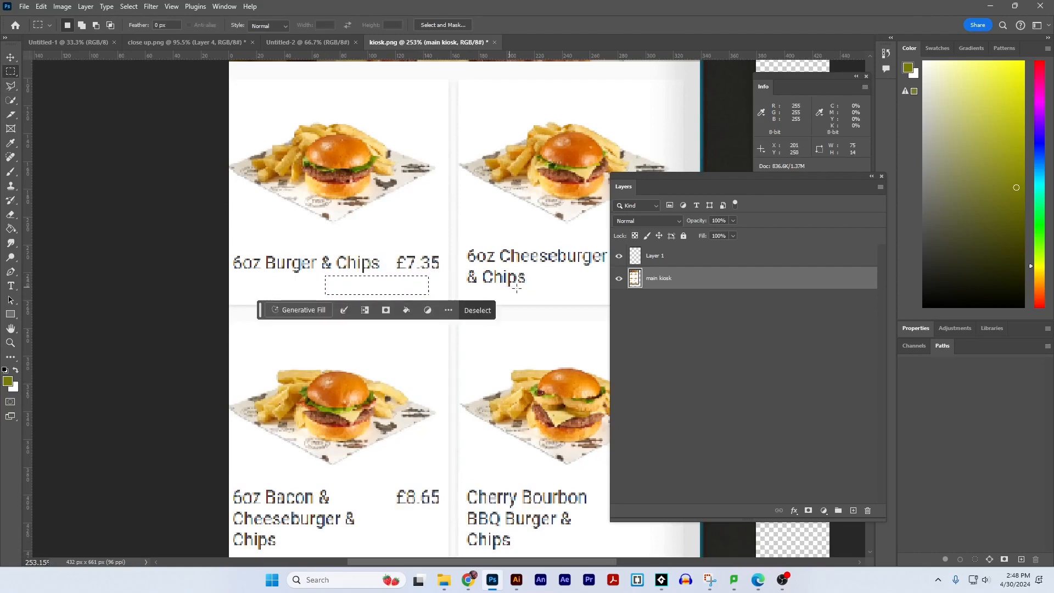
# Step: Lock the main kiosk layer and rename the empty layer above it as button
pyautogui.click(683, 236)
pyautogui.click(658, 259)
pyautogui.doubleClick(659, 256)
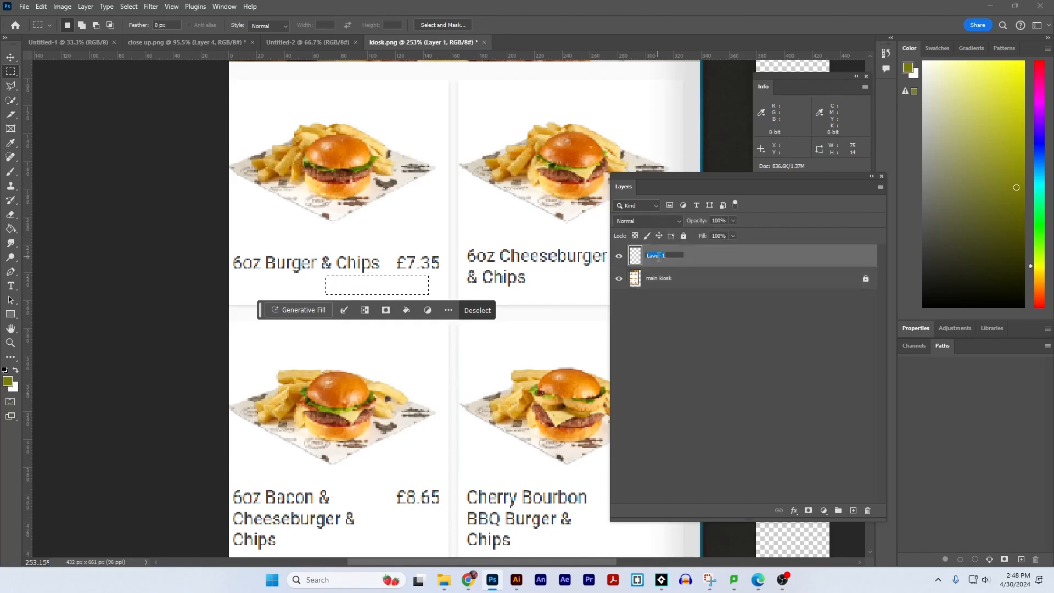
pyautogui.write('button')
pyautogui.press('Return')
# Step: Fill the selection with the olive foreground colour and add the white 15 pt text BUY NOW over it
pyautogui.click(10, 228)
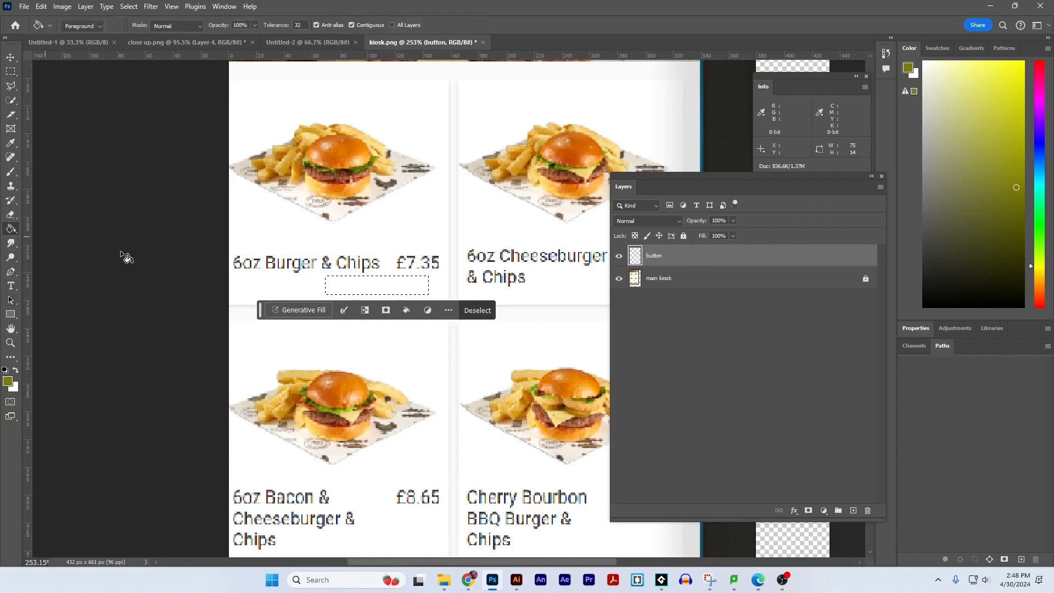
pyautogui.click(378, 287)
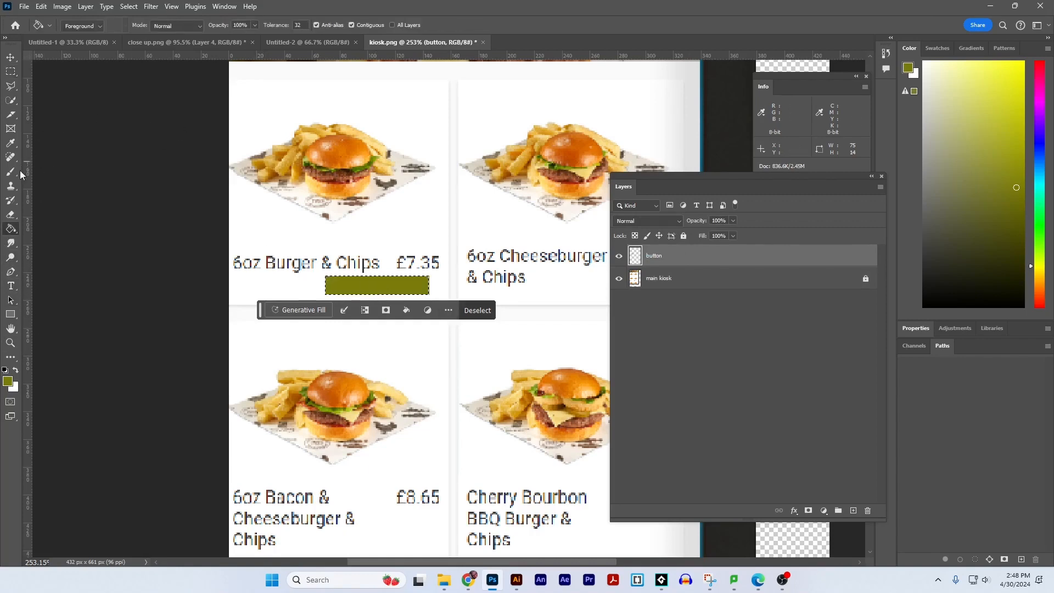
pyautogui.click(11, 286)
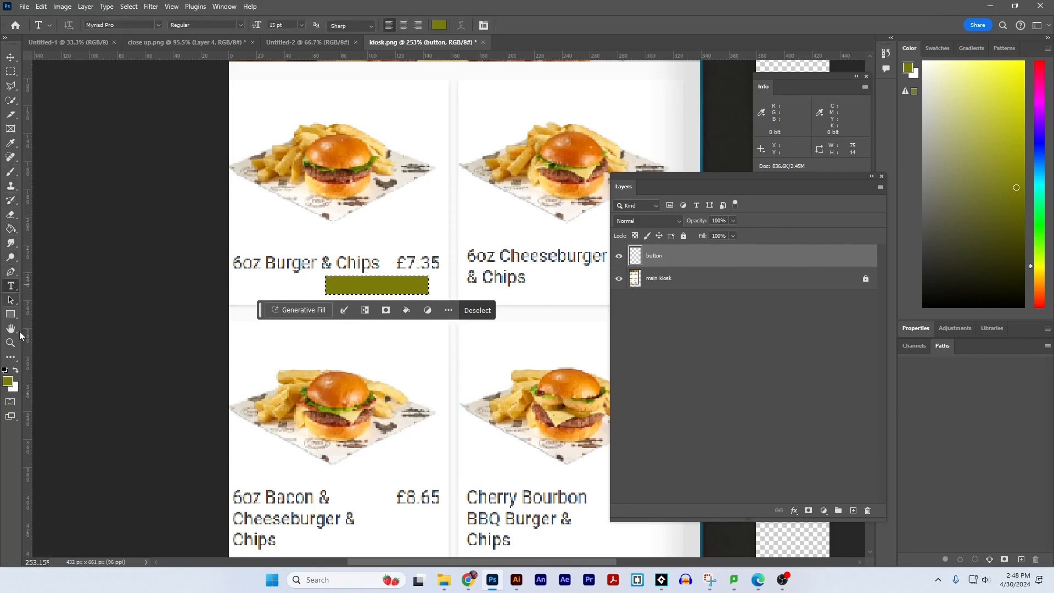
pyautogui.click(17, 373)
pyautogui.click(364, 295)
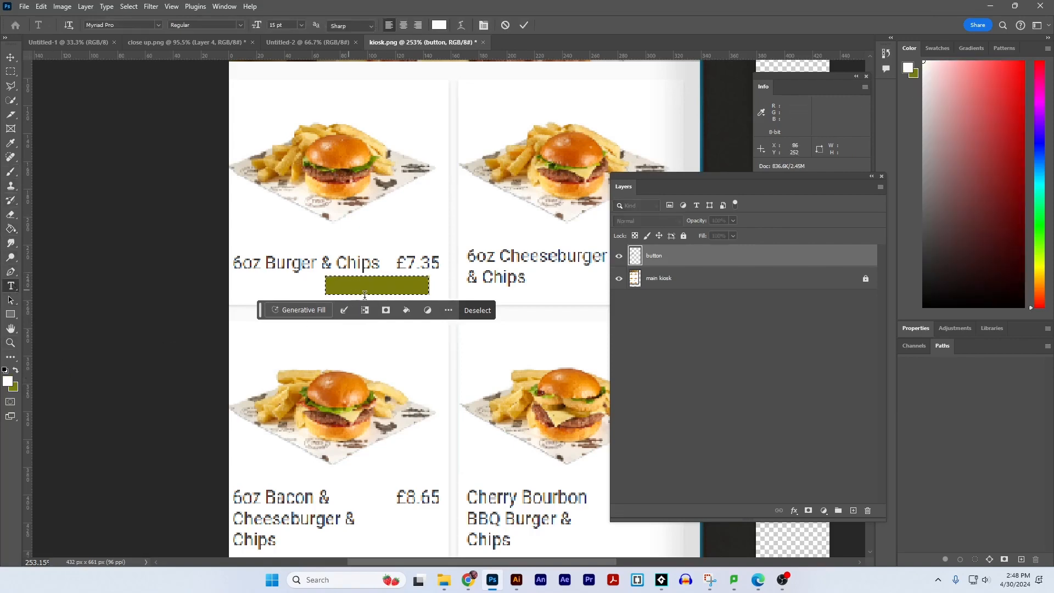
pyautogui.write('BUY')
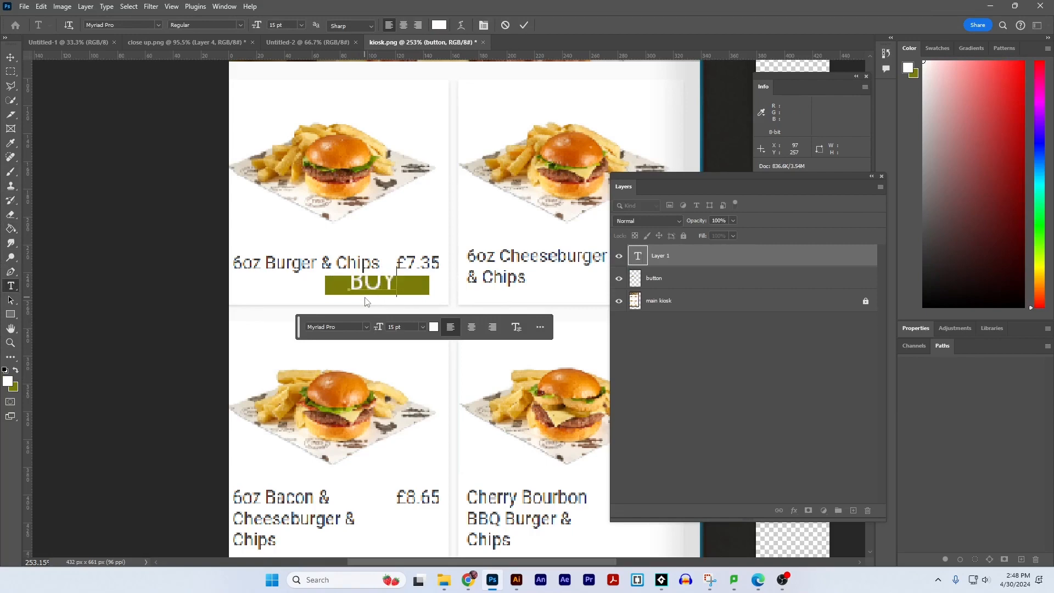
pyautogui.write(' NOW')
pyautogui.click(16, 61)
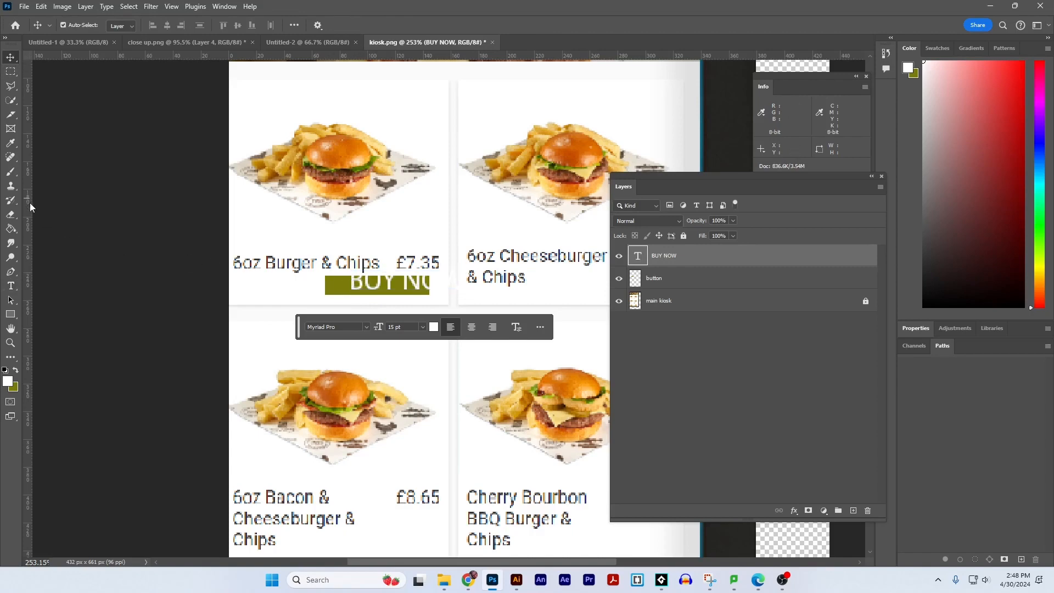
# Step: Scale the BUY NOW text to about 61% and centre it on the olive button
pyautogui.hotkey('ctrl', 't')
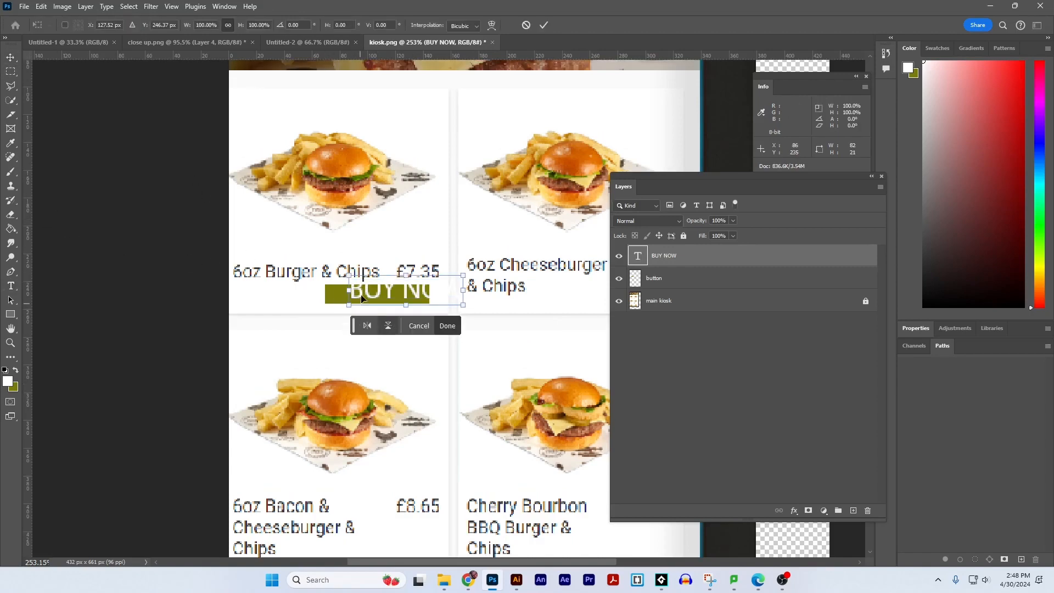
pyautogui.moveTo(350, 277); pyautogui.dragTo(367, 297)
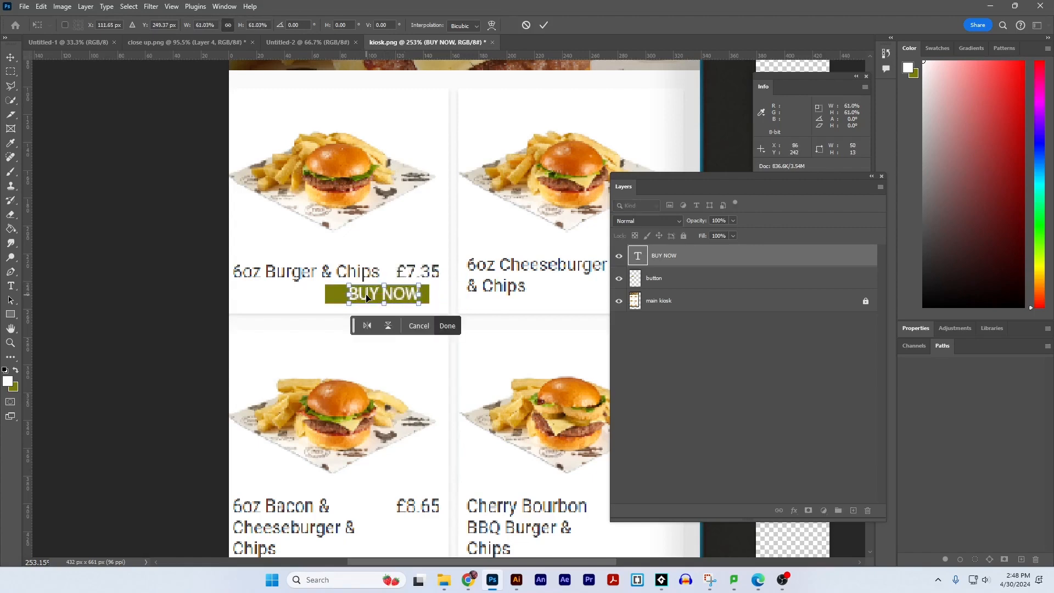
pyautogui.press('Left')
pyautogui.press('Left')
pyautogui.press('Down')
pyautogui.press('Left')
pyautogui.press('Left')
pyautogui.hotkey('shift', 'Left')
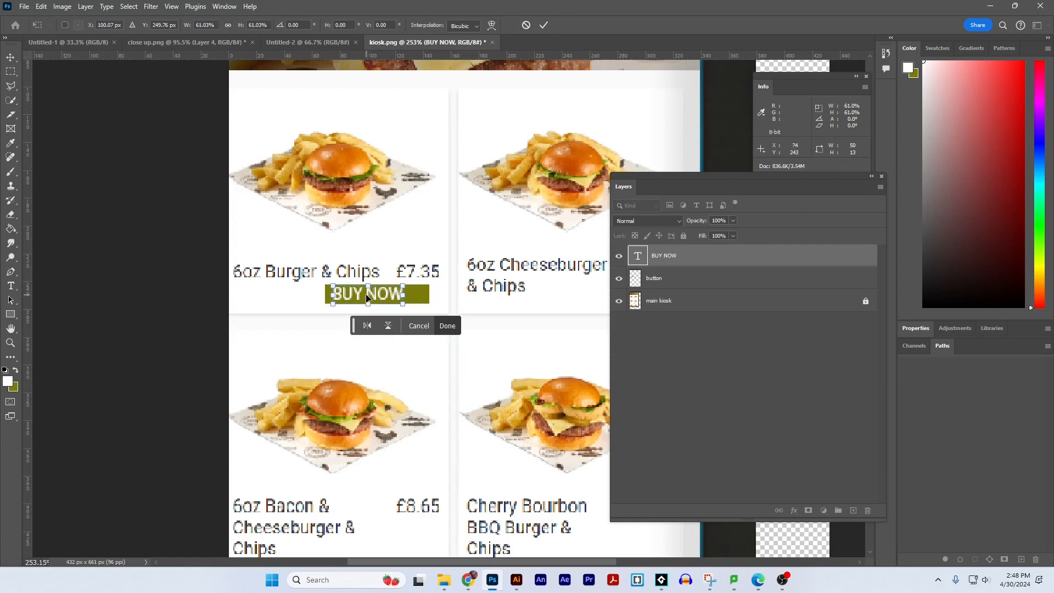
pyautogui.press('Right')
pyautogui.press('Right')
pyautogui.press('Right')
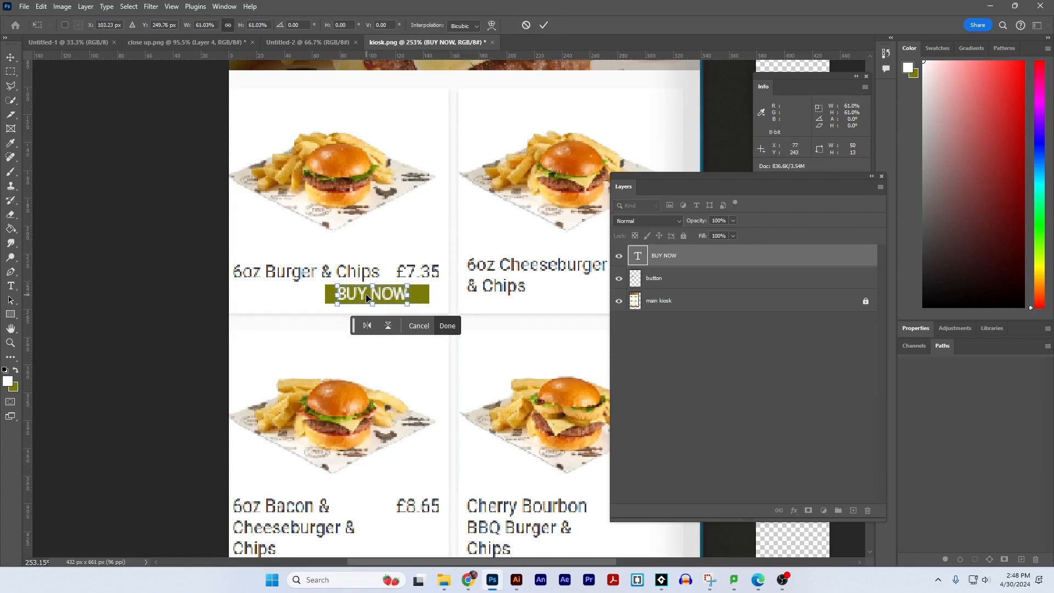
pyautogui.press('Right')
pyautogui.press('Right')
pyautogui.press('Right')
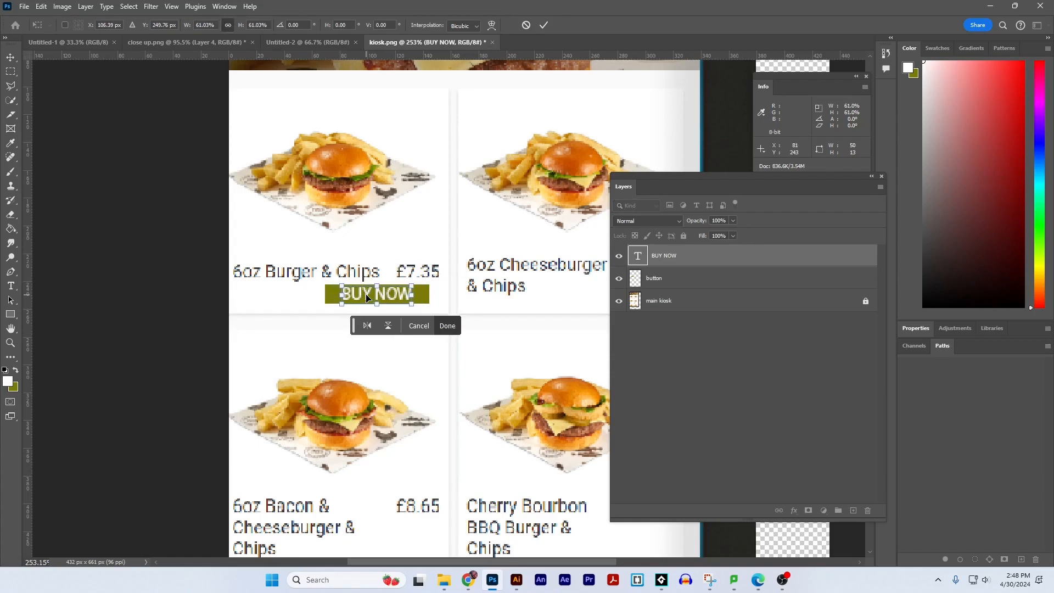
pyautogui.press('Right')
pyautogui.moveTo(417, 232); pyautogui.dragTo(418, 233)
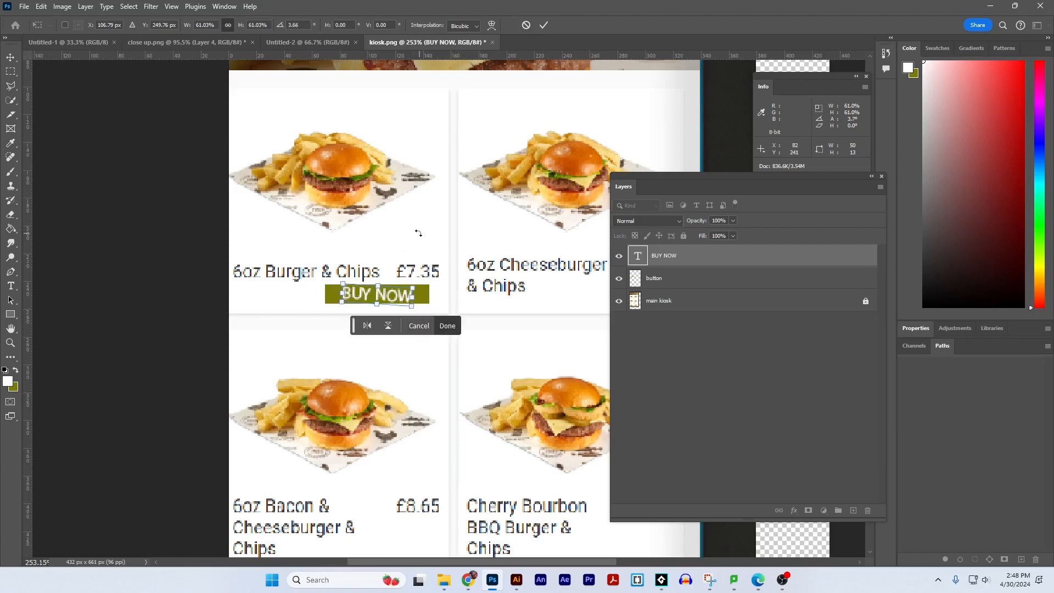
pyautogui.hotkey('ctrl', 'z')
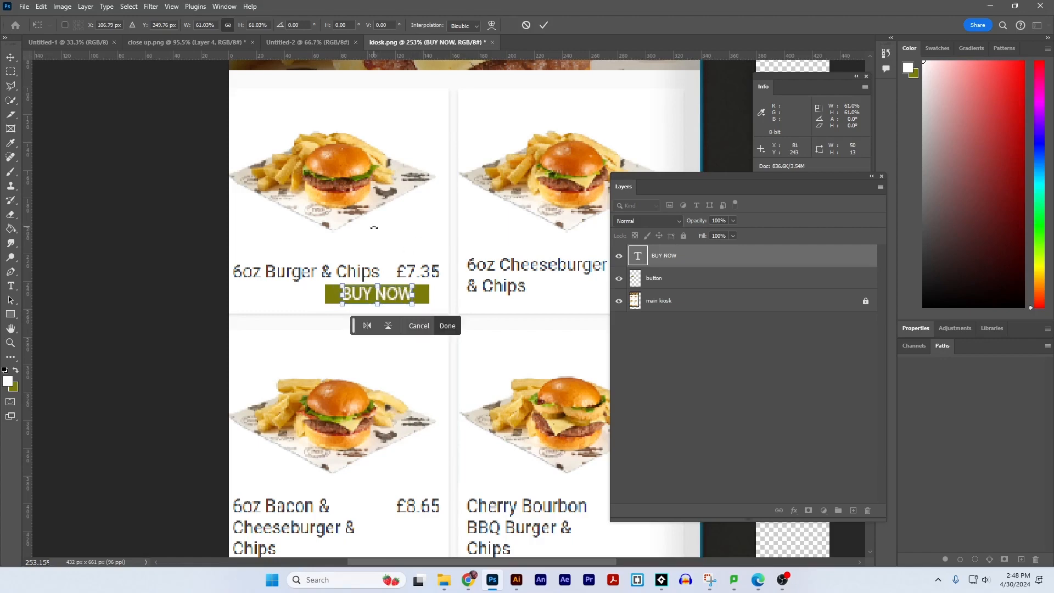
pyautogui.press('Return')
# Step: Duplicate the button layer and rename the copy as button red
pyautogui.click(647, 280)
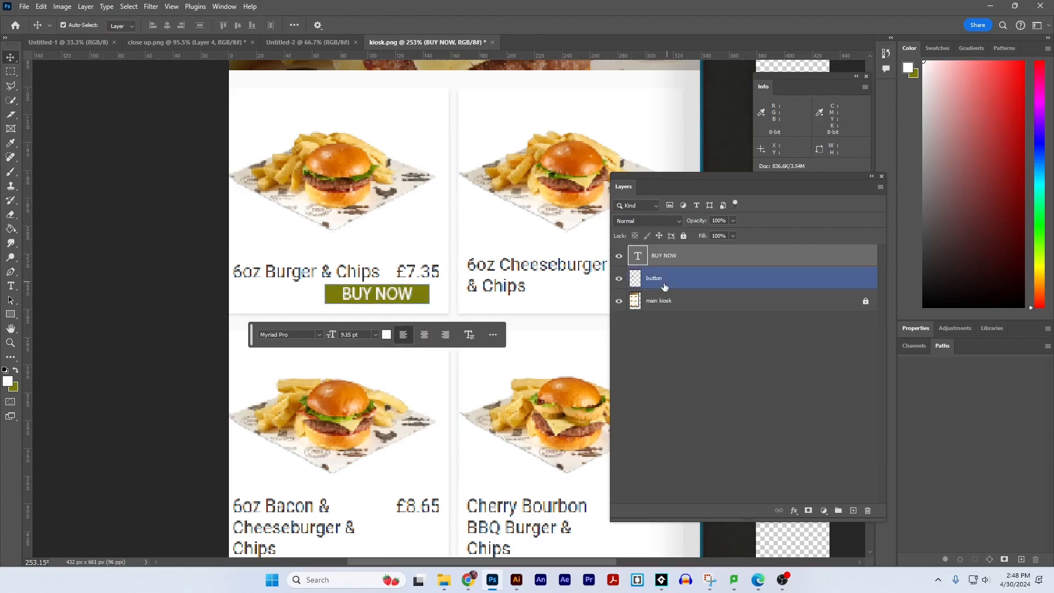
pyautogui.click(521, 285)
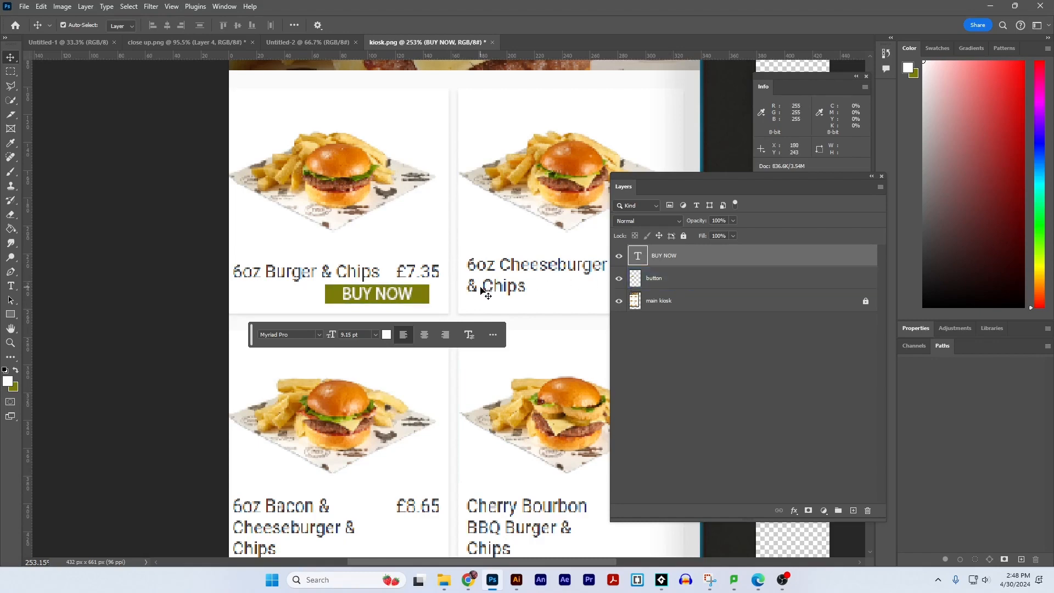
pyautogui.click(675, 279)
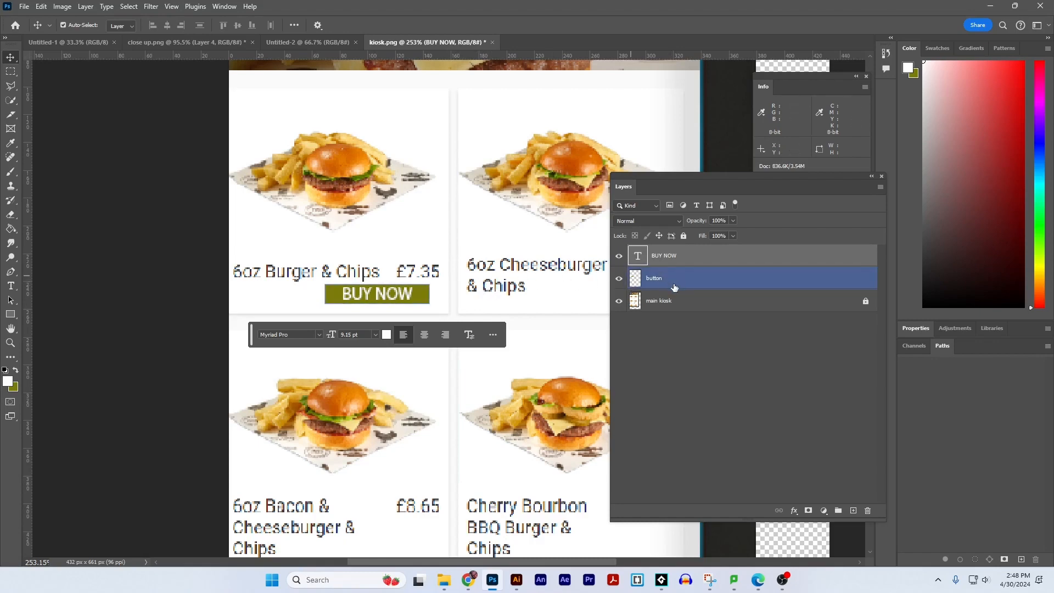
pyautogui.moveTo(675, 287); pyautogui.dragTo(837, 504)
pyautogui.moveTo(786, 476); pyautogui.dragTo(853, 510)
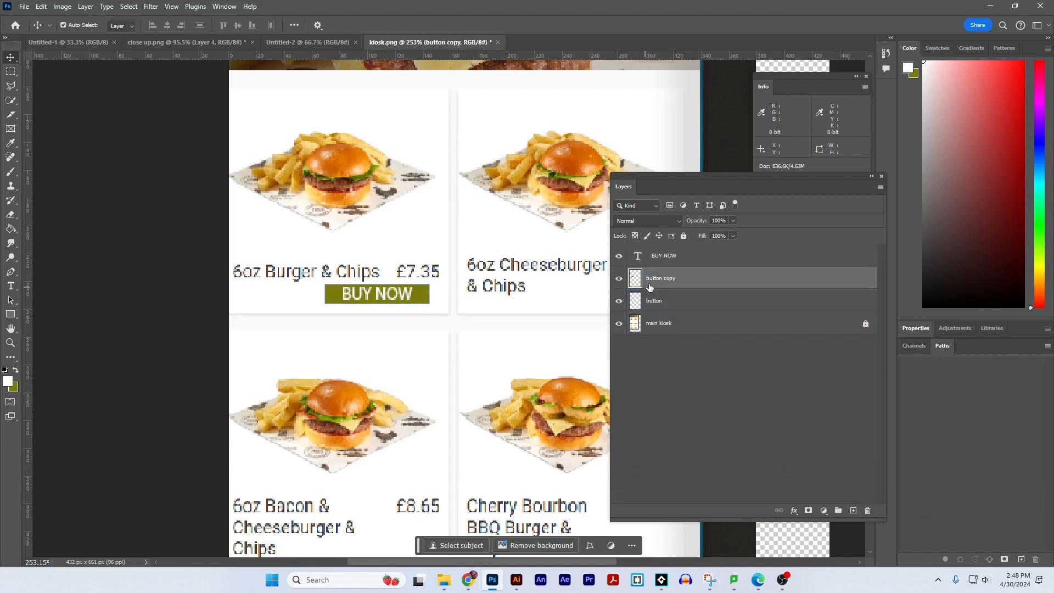
pyautogui.click(679, 280)
pyautogui.write('red')
pyautogui.press('Return')
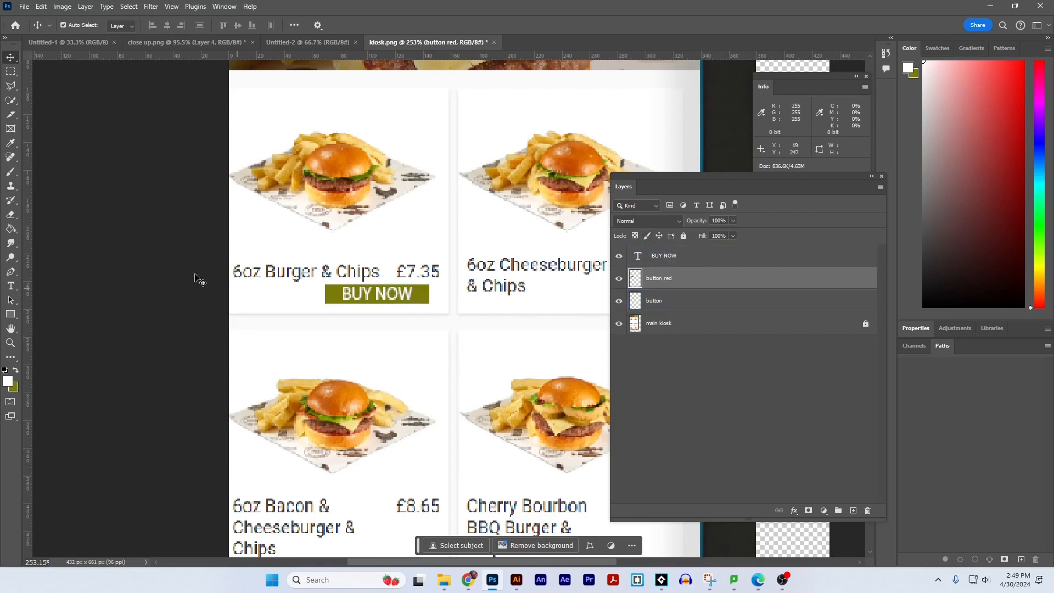
pyautogui.click(10, 72)
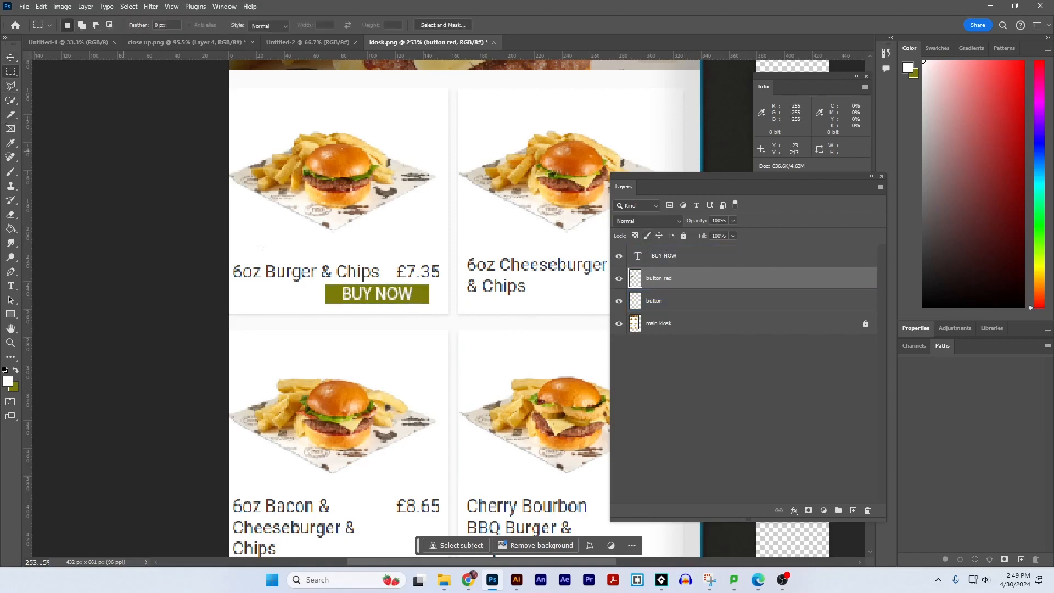
pyautogui.moveTo(324, 284); pyautogui.dragTo(431, 303)
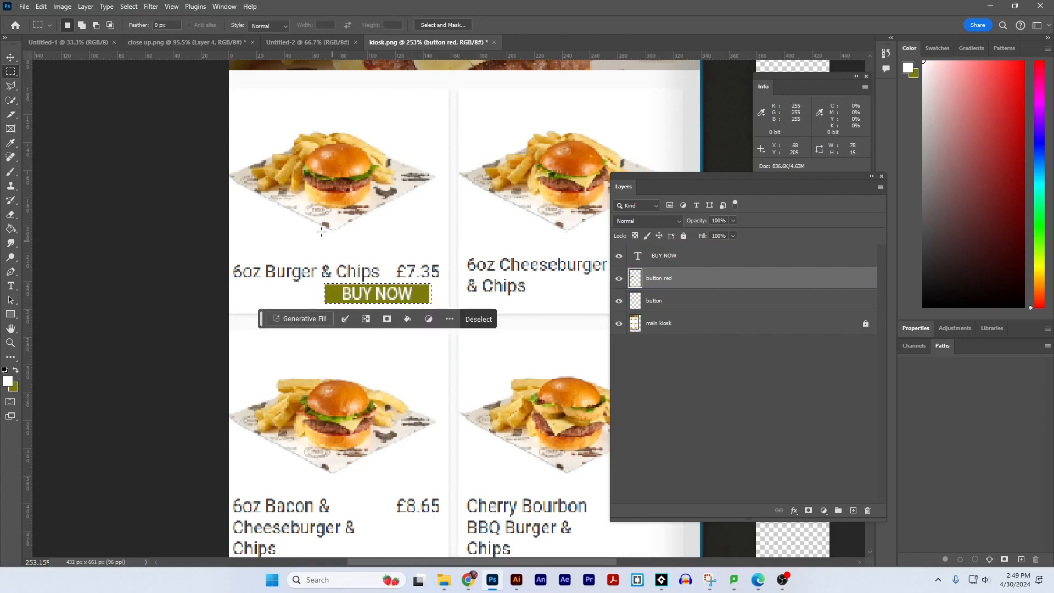
pyautogui.click(11, 87)
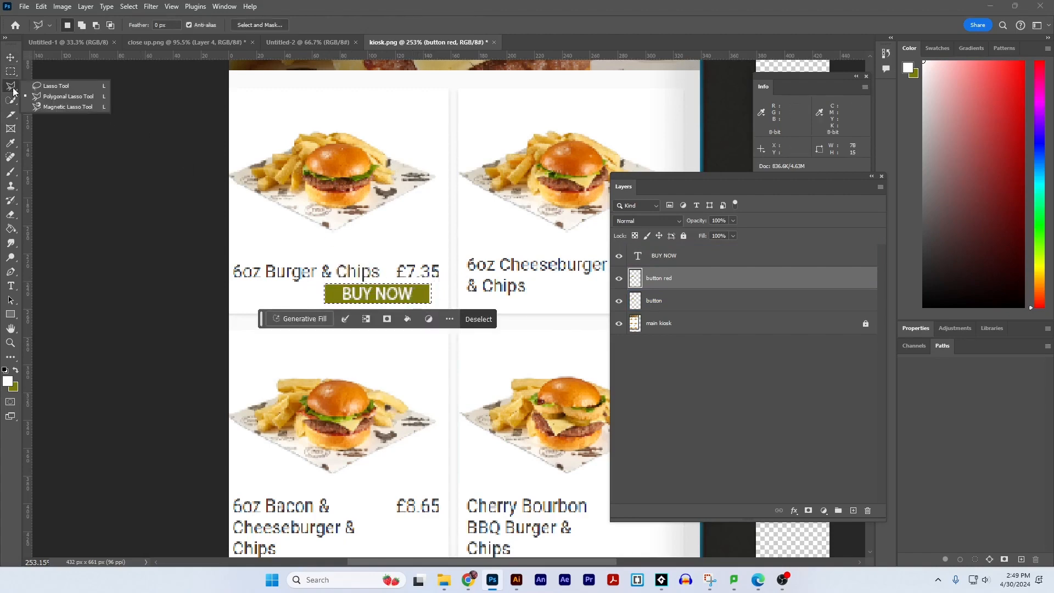
pyautogui.click(44, 95)
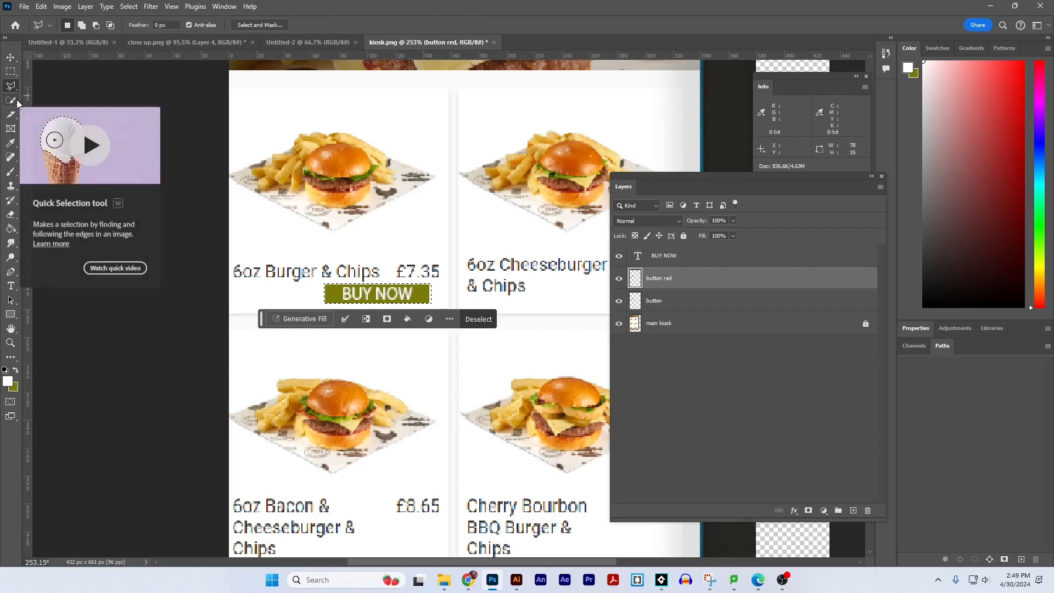
# Step: Select the button shape on the button red layer by selecting its transparent surroundings with the Magic Wand and inverting the selection
pyautogui.click(17, 101)
pyautogui.click(13, 102)
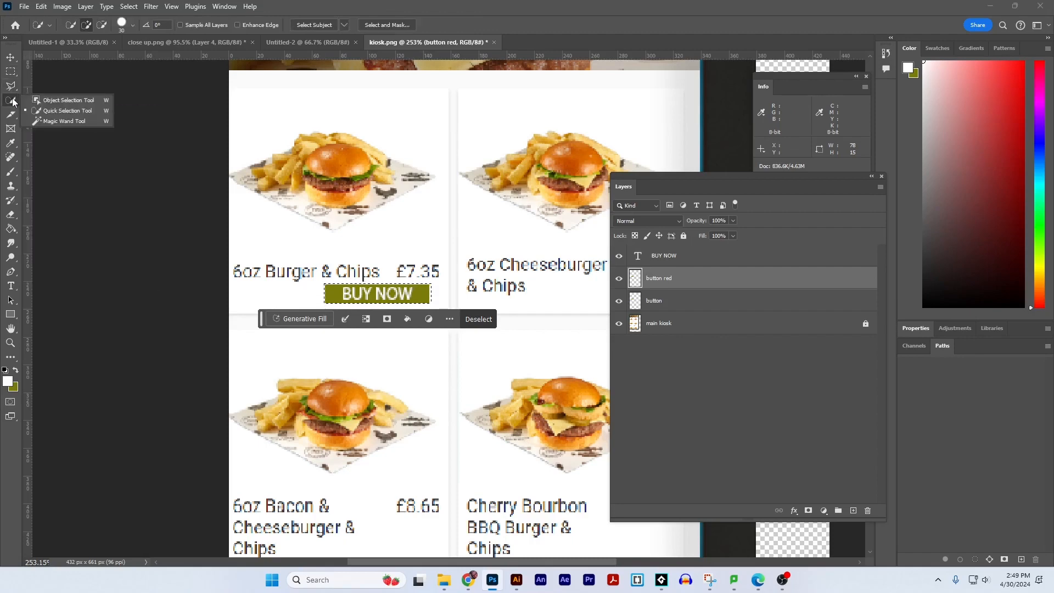
pyautogui.click(52, 124)
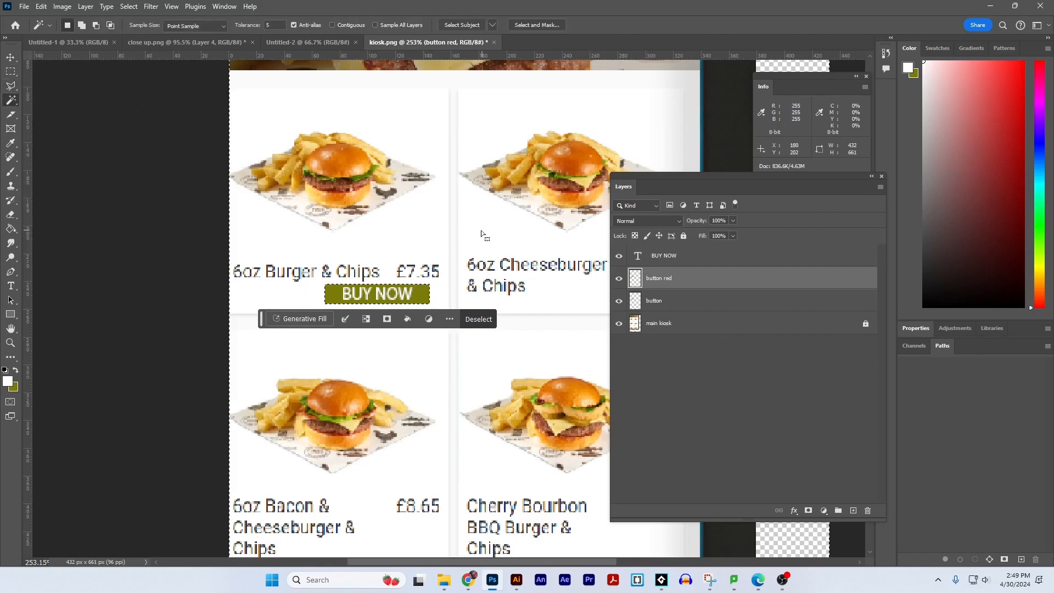
pyautogui.hotkey('ctrl', 'd')
pyautogui.click(459, 232)
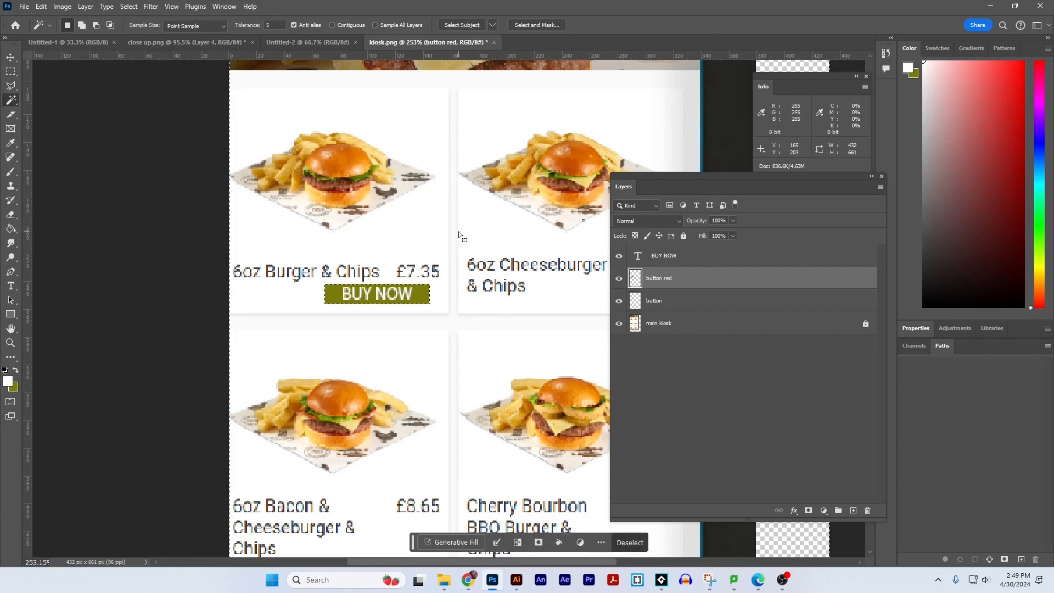
pyautogui.click(130, 7)
pyautogui.click(137, 51)
# Step: Swap the foreground and background colours, darken the olive foreground colour, and fill the selected button with it using the Paint Bucket
pyautogui.click(17, 371)
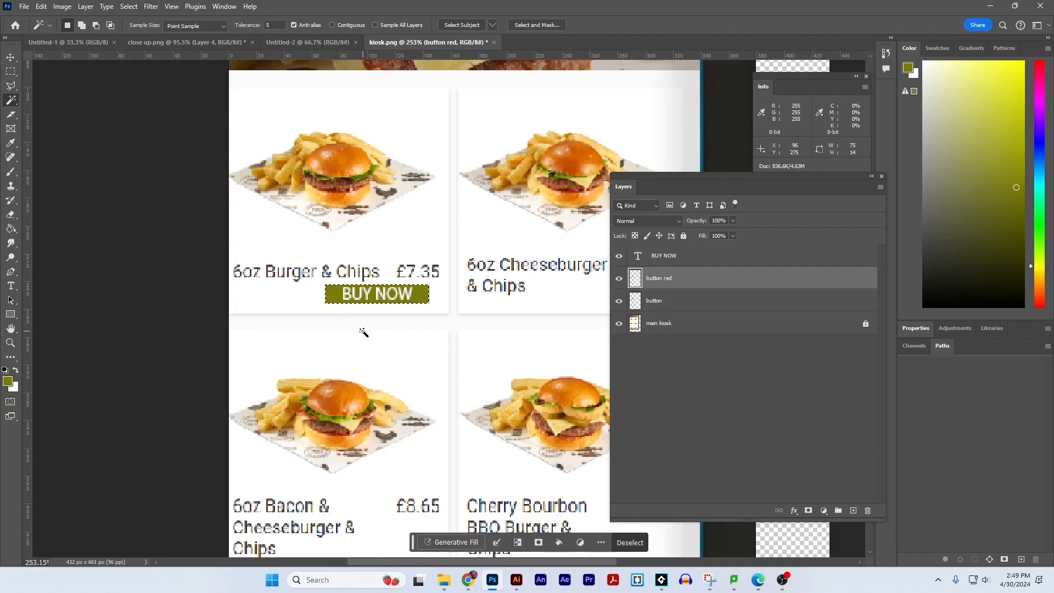
pyautogui.click(8, 381)
pyautogui.moveTo(468, 225); pyautogui.dragTo(516, 239)
pyautogui.click(693, 130)
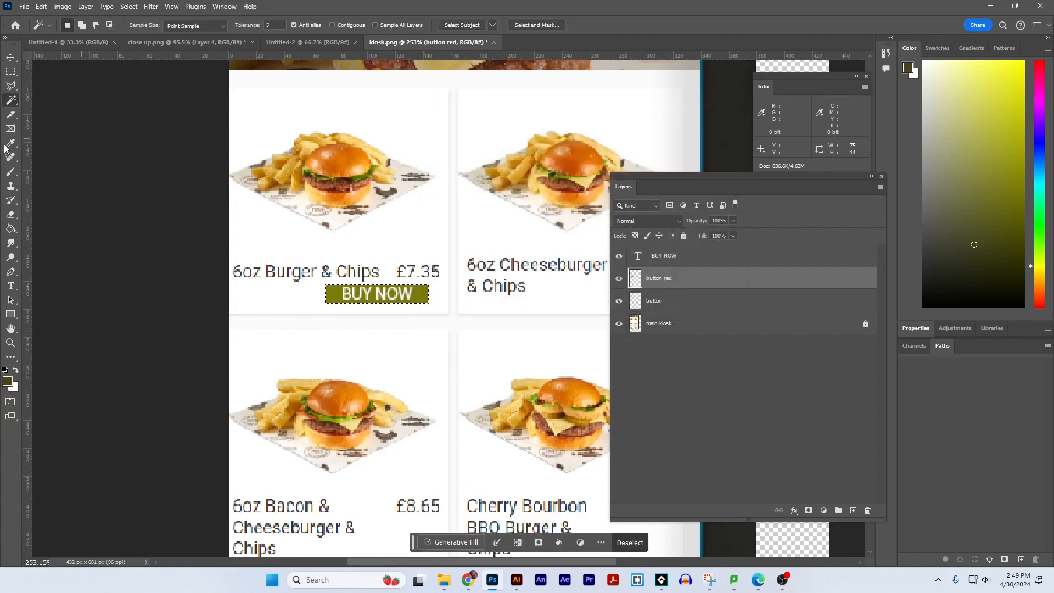
pyautogui.click(12, 228)
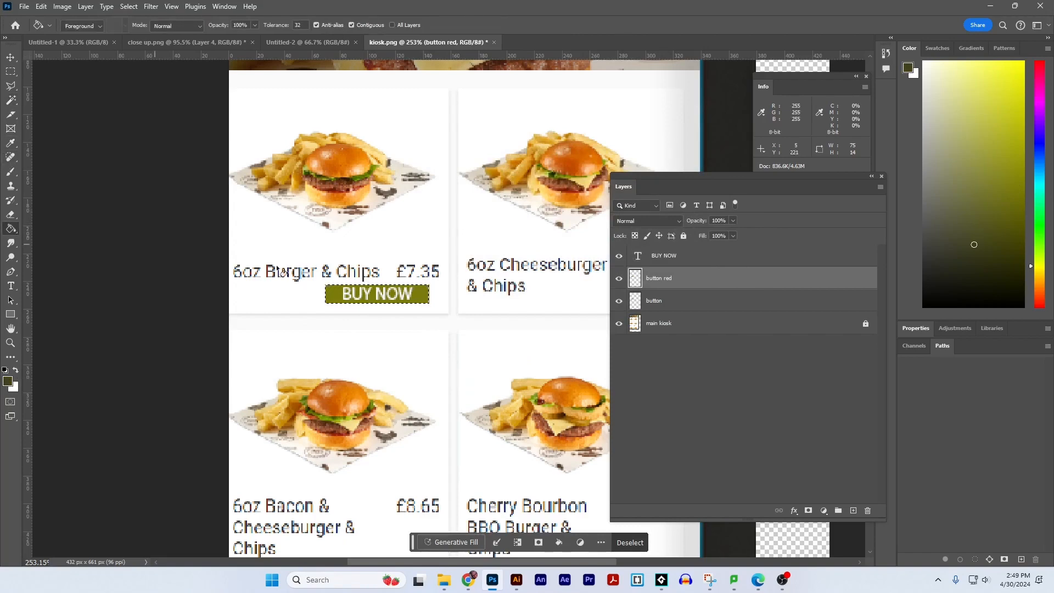
pyautogui.click(344, 296)
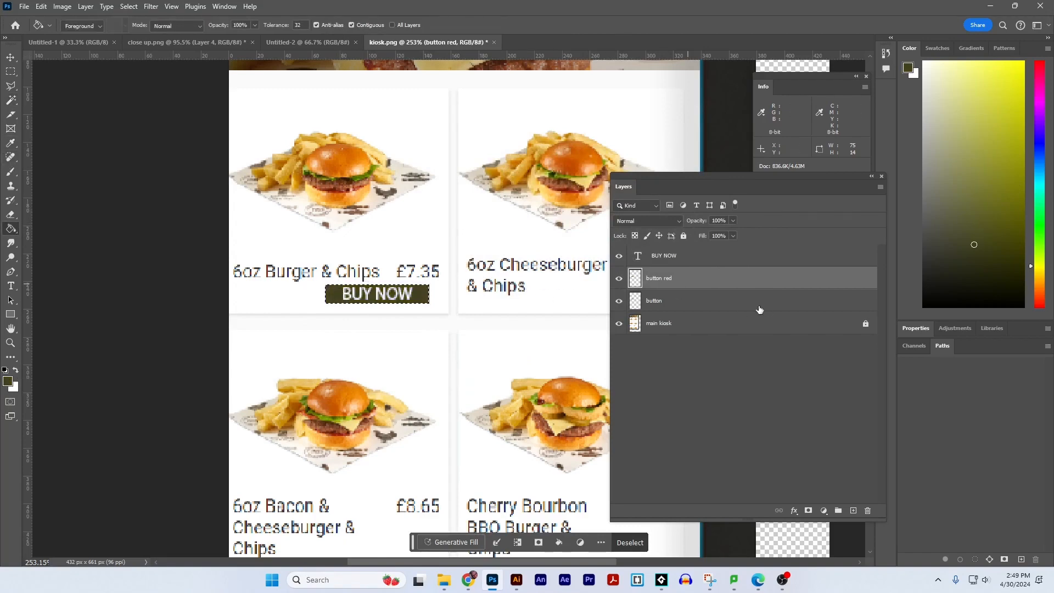
# Step: Rename the button red layer as button over and toggle its visibility to compare the two button colours
pyautogui.click(619, 279)
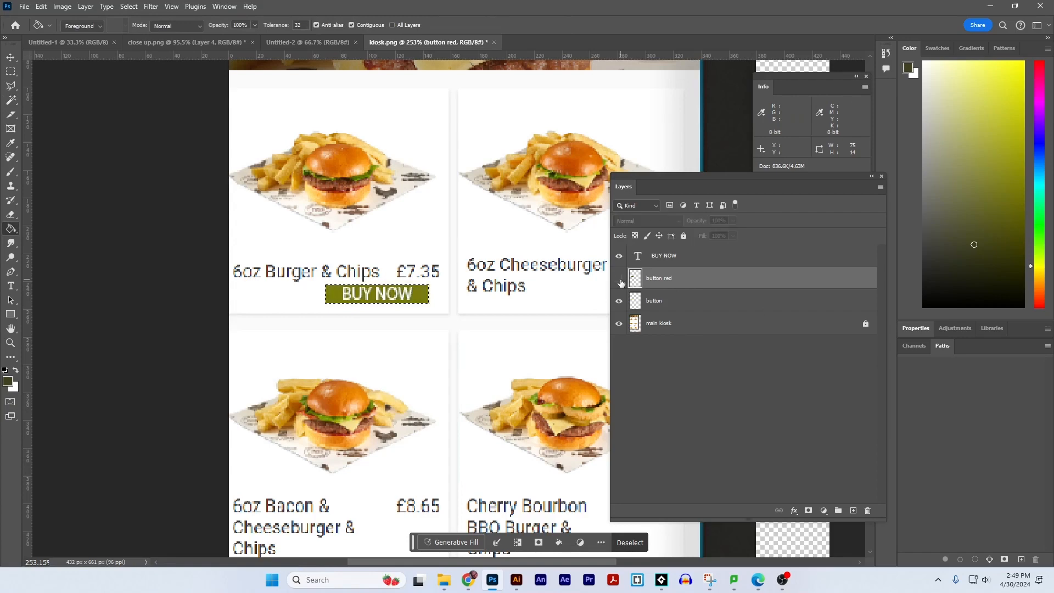
pyautogui.doubleClick(670, 279)
pyautogui.click(620, 278)
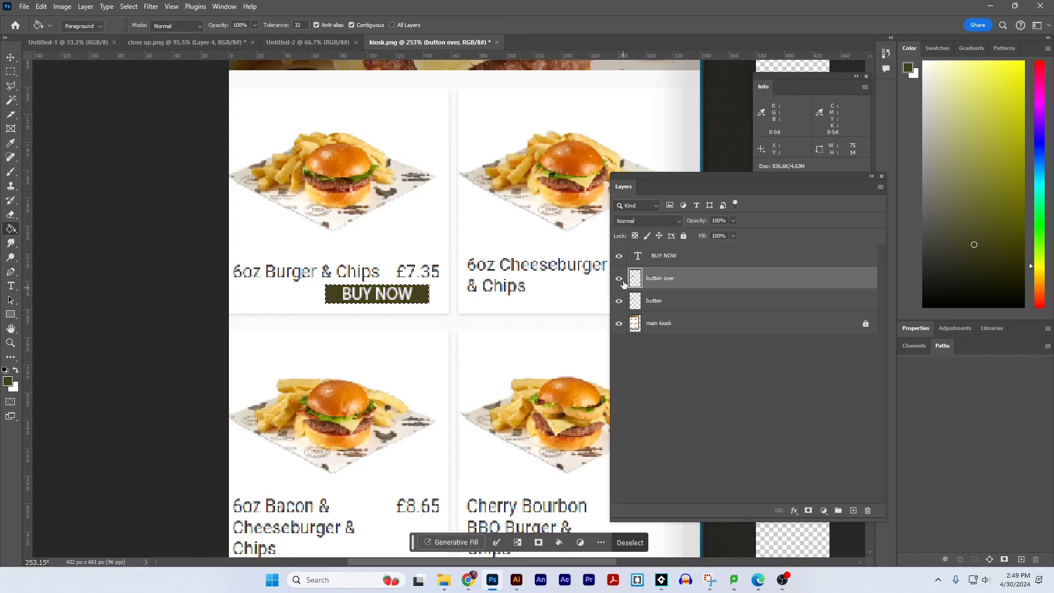
pyautogui.click(619, 279)
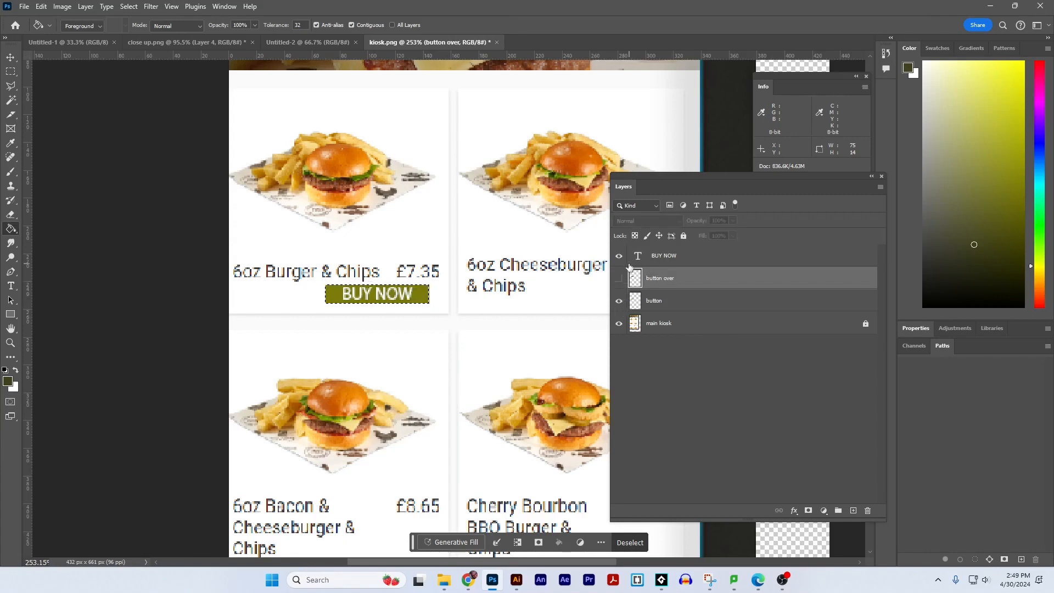
pyautogui.click(619, 279)
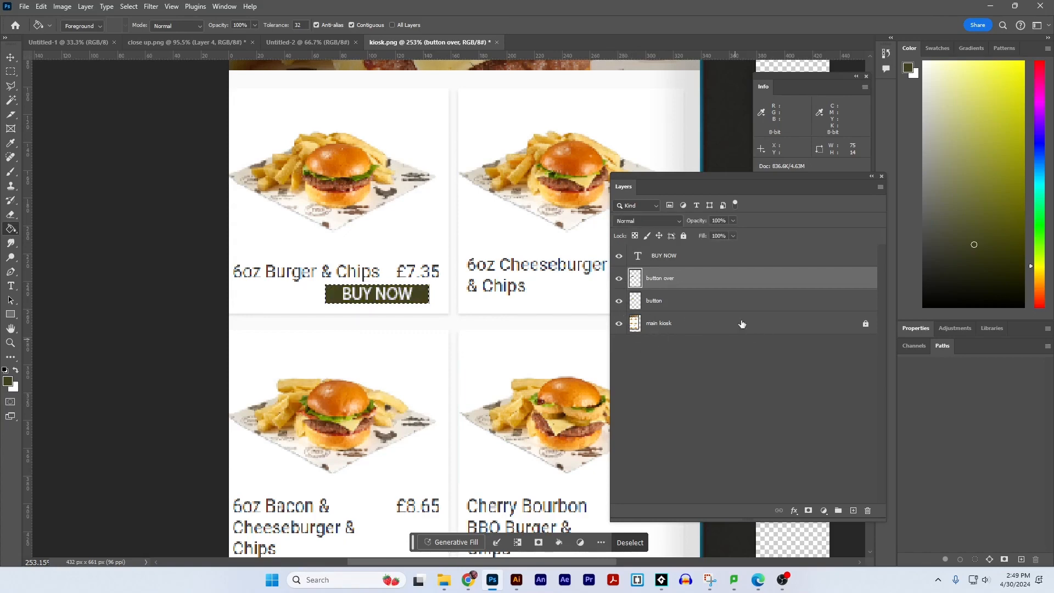
# Step: Hide the button over layer and select both the button and button over layers
pyautogui.click(696, 265)
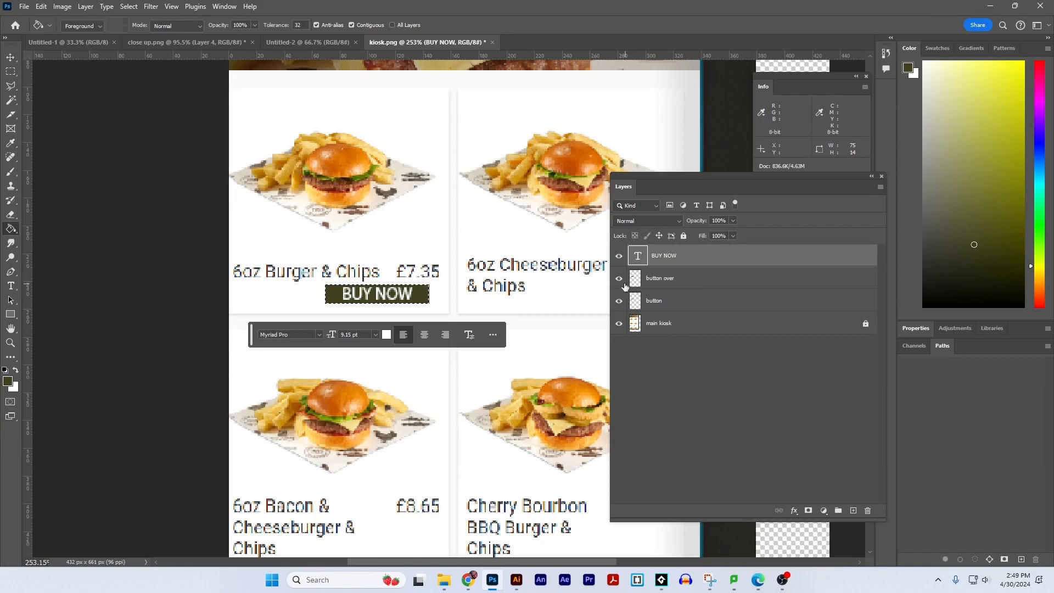
pyautogui.click(675, 302)
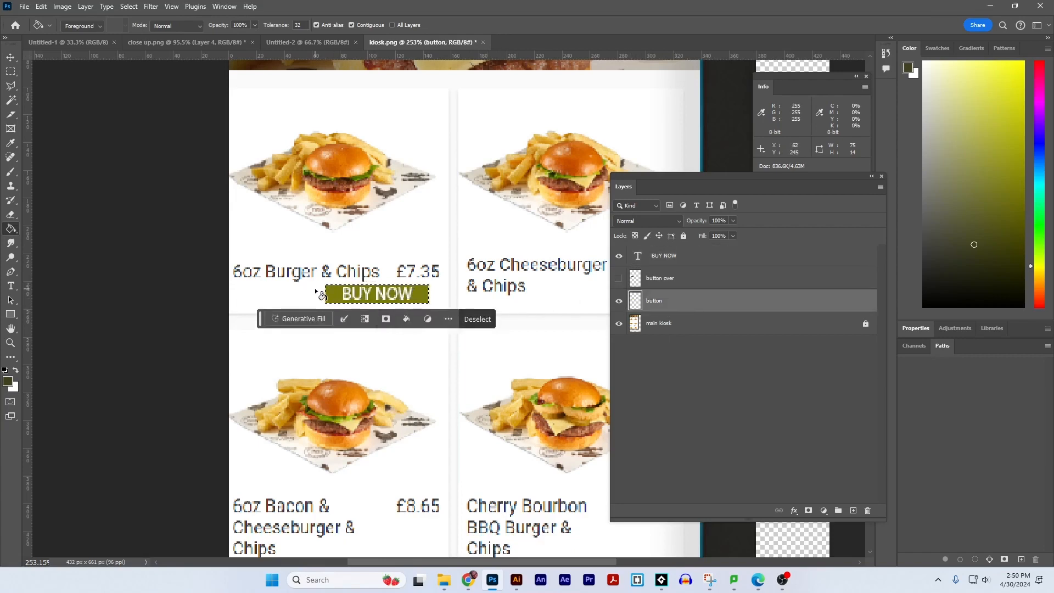
pyautogui.keyDown('shift'); pyautogui.click(718, 280); pyautogui.keyUp('shift')
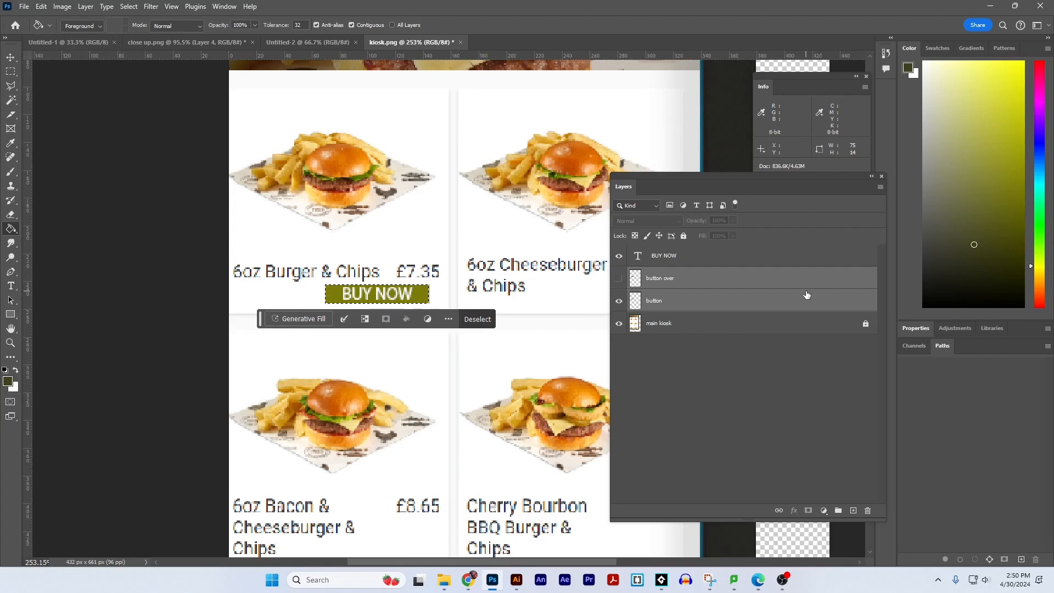
pyautogui.click(24, 6)
pyautogui.moveTo(102, 206)
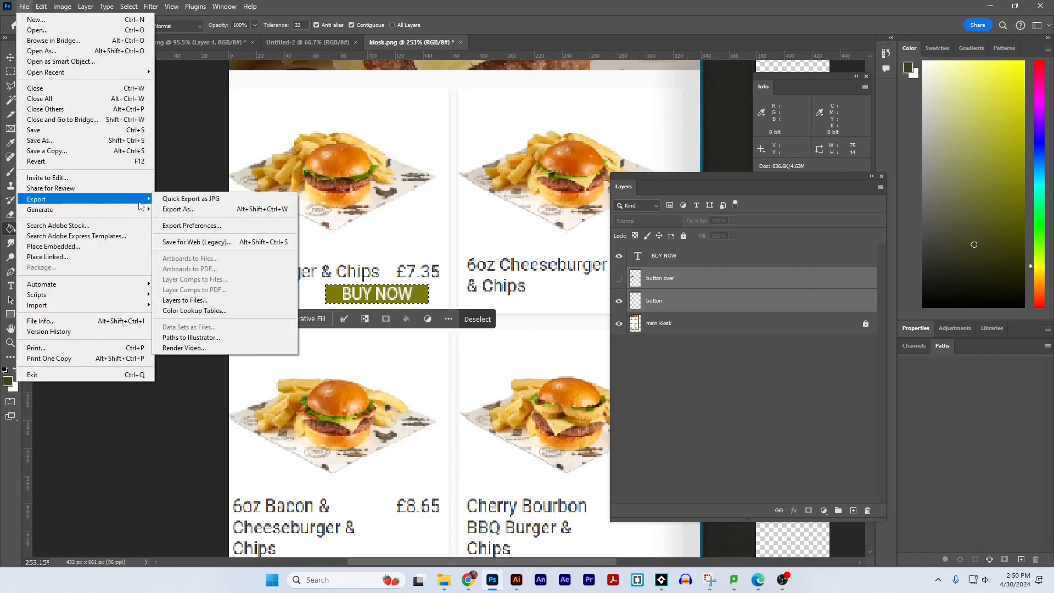
pyautogui.click(184, 203)
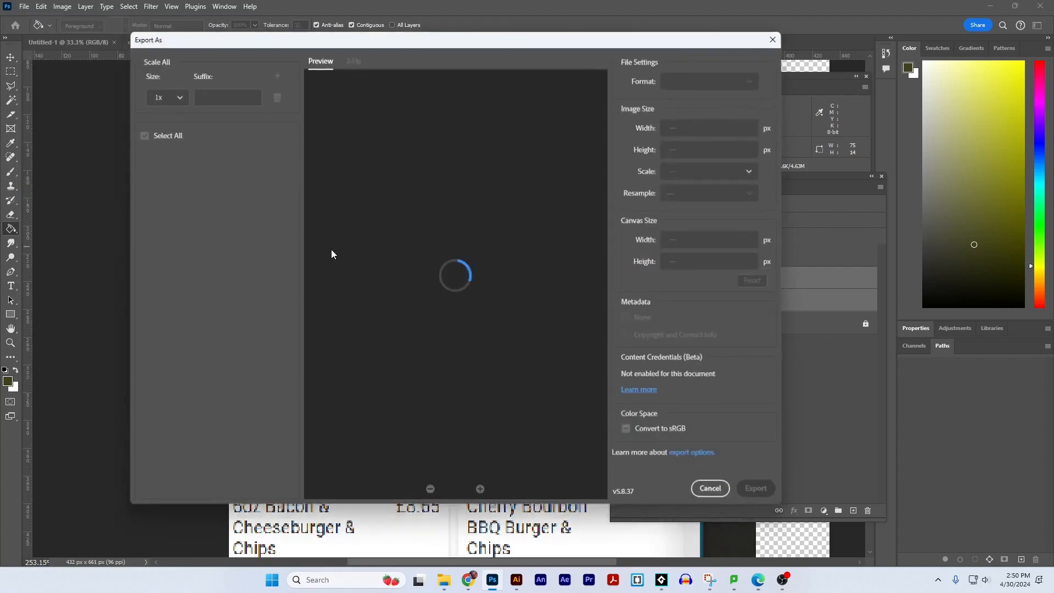
pyautogui.click(713, 491)
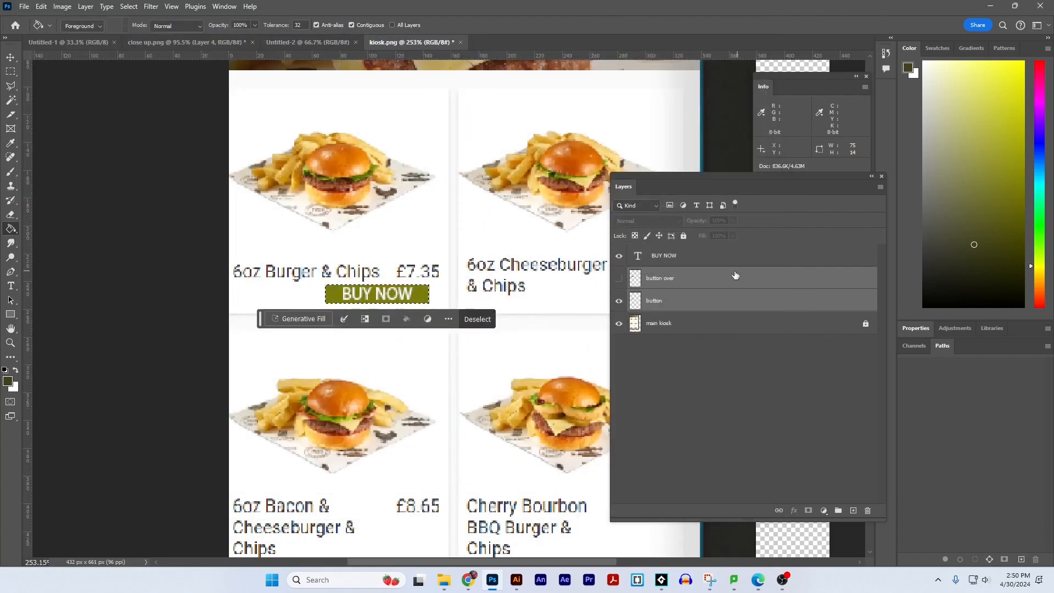
# Step: Hide the main kiosk layer and crop the canvas to the selected BUY NOW button, 75 × 14 px
pyautogui.click(618, 323)
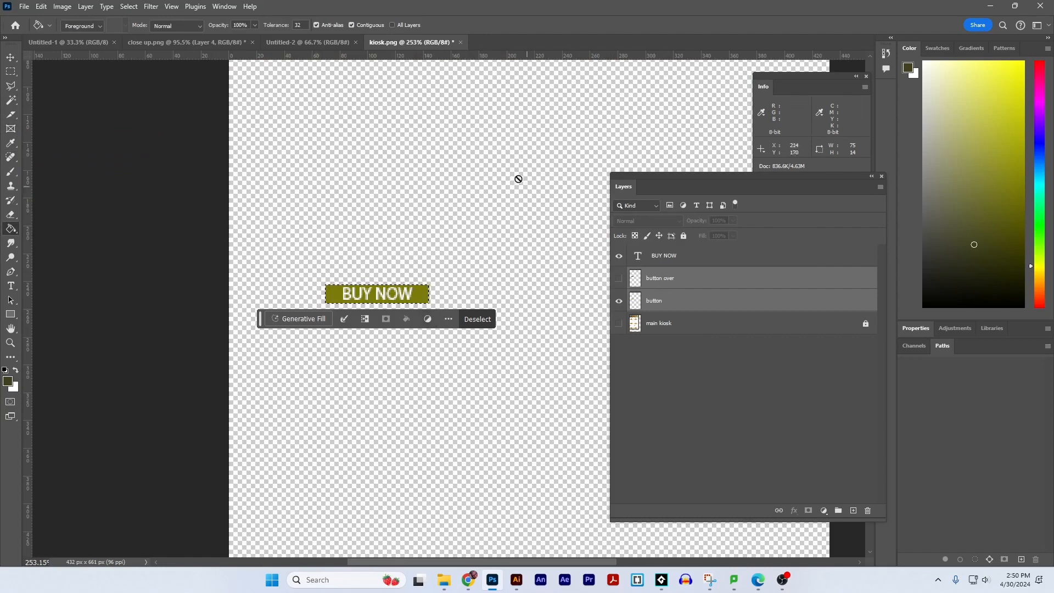
pyautogui.click(15, 128)
pyautogui.click(15, 117)
pyautogui.click(43, 116)
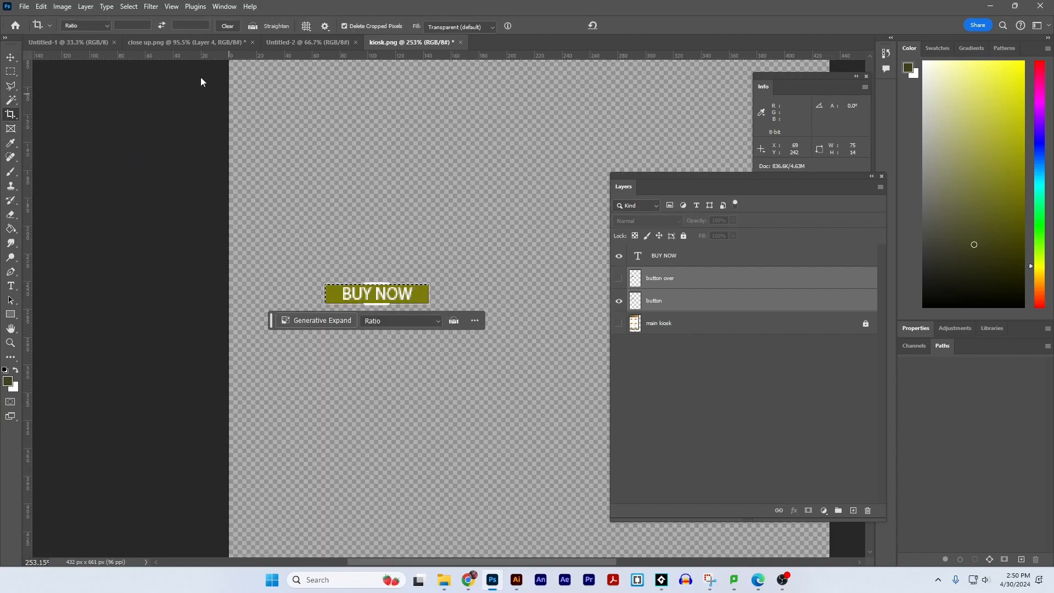
pyautogui.click(176, 62)
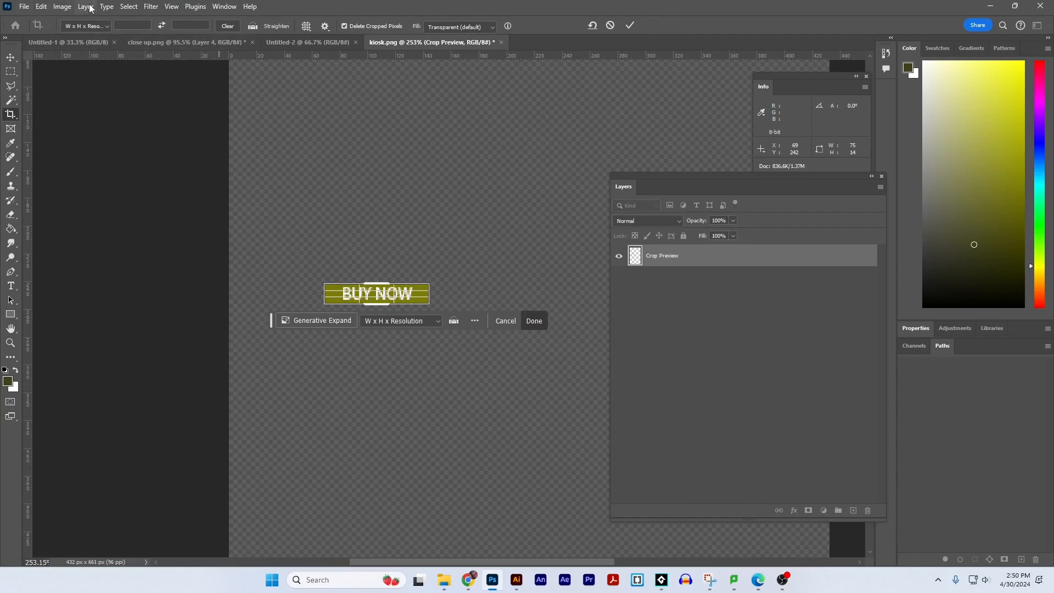
pyautogui.press('Return')
# Step: Start saving a copy of the cropped image and create a new folder named KIOSK on the Desktop for it
pyautogui.click(30, 7)
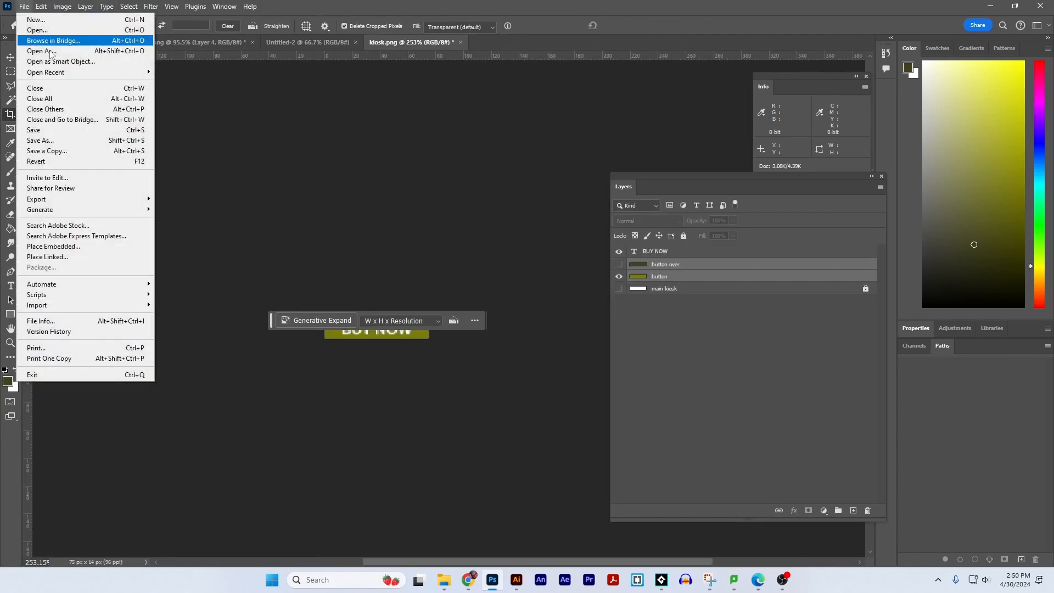
pyautogui.click(83, 156)
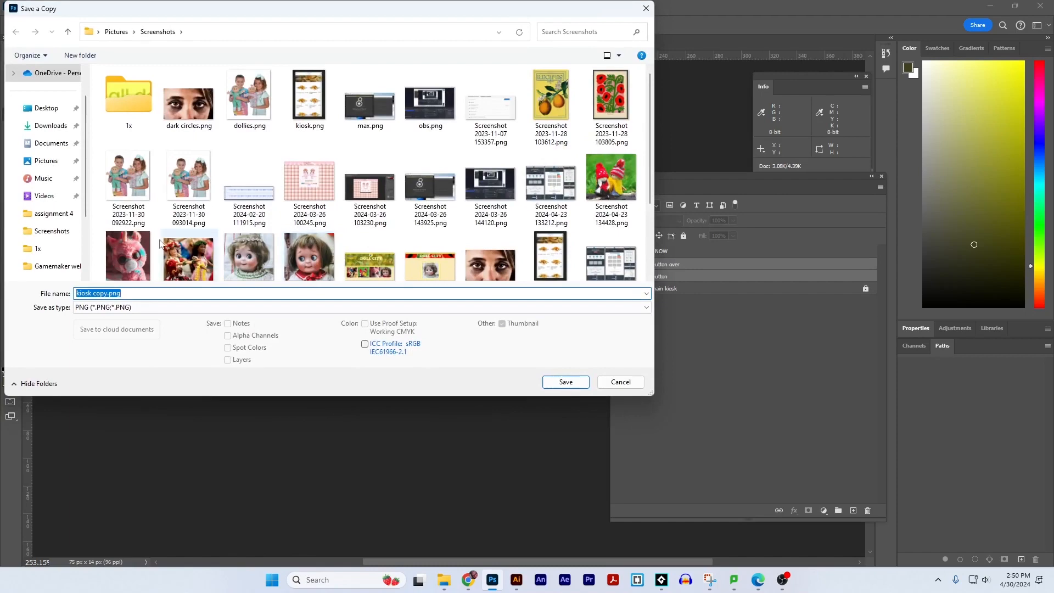
pyautogui.click(54, 111)
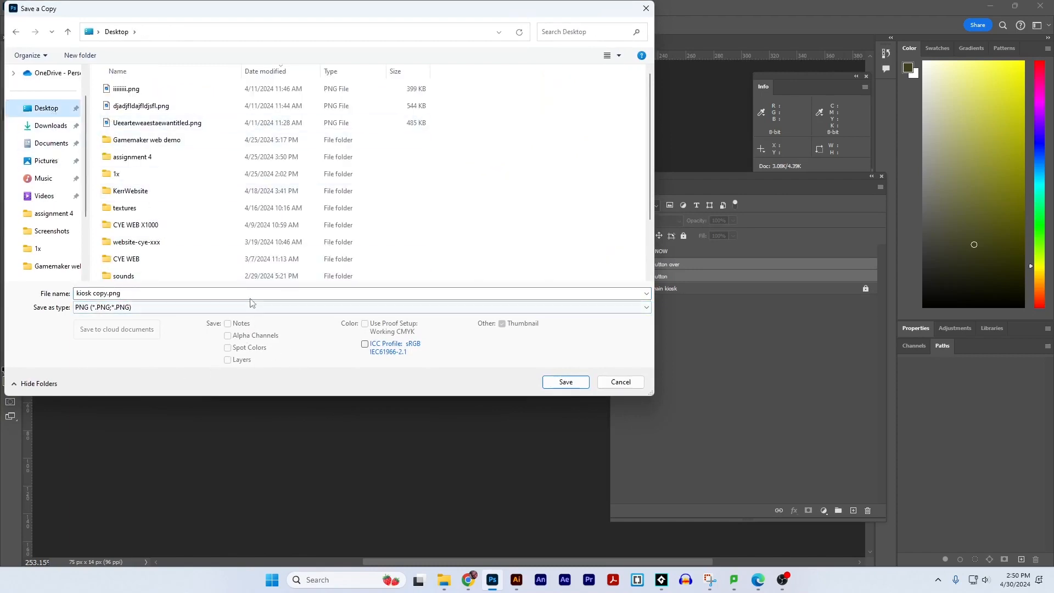
pyautogui.click(80, 57)
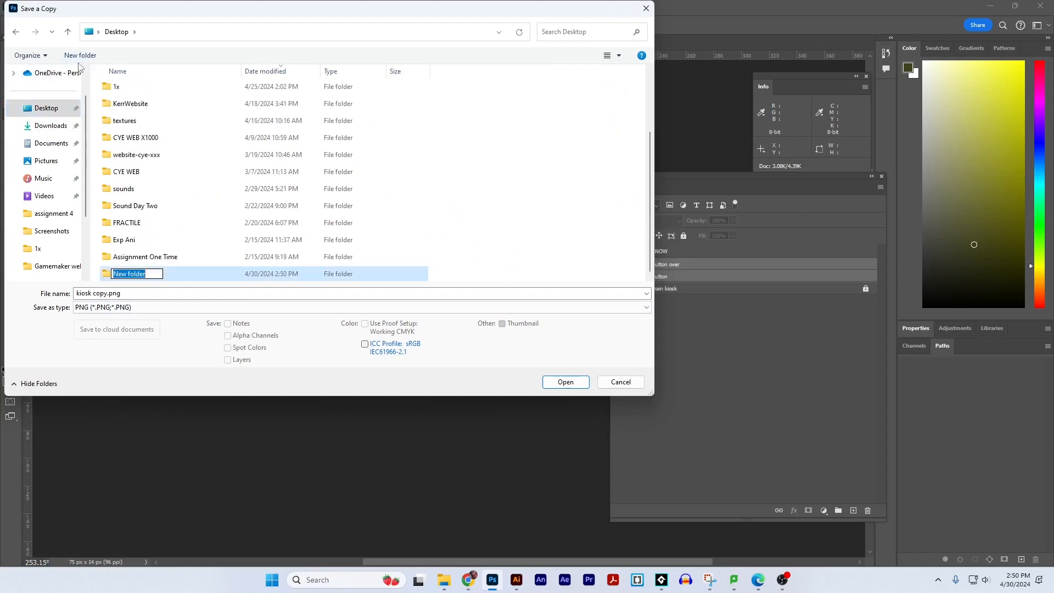
pyautogui.write('KIOA')
pyautogui.write('SK')
pyautogui.press('Return')
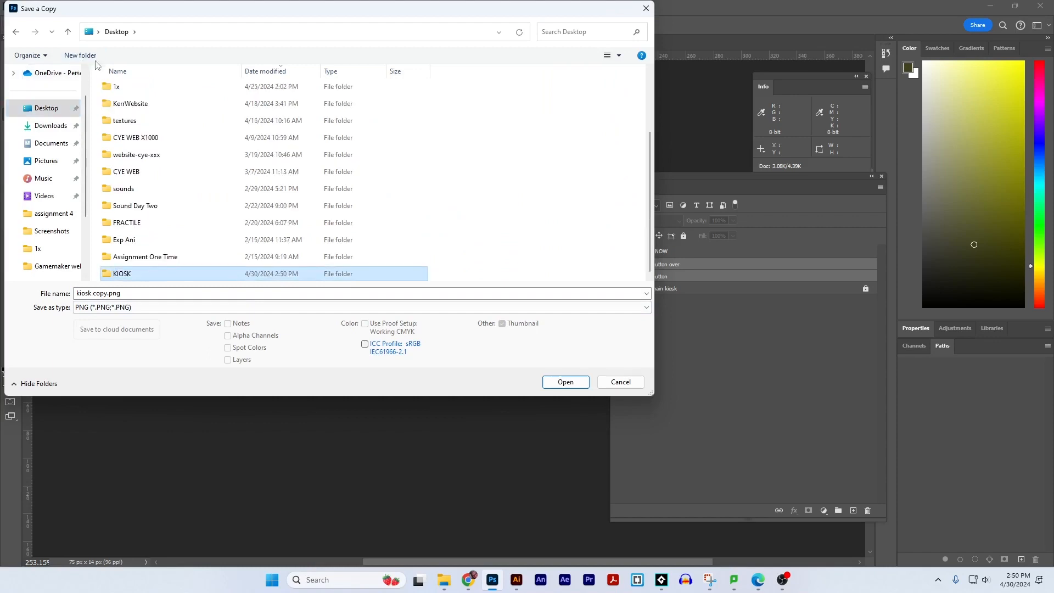
# Step: Save the copy as buyNow.png in the KIOSK folder, using the large file size PNG option
pyautogui.click(106, 294)
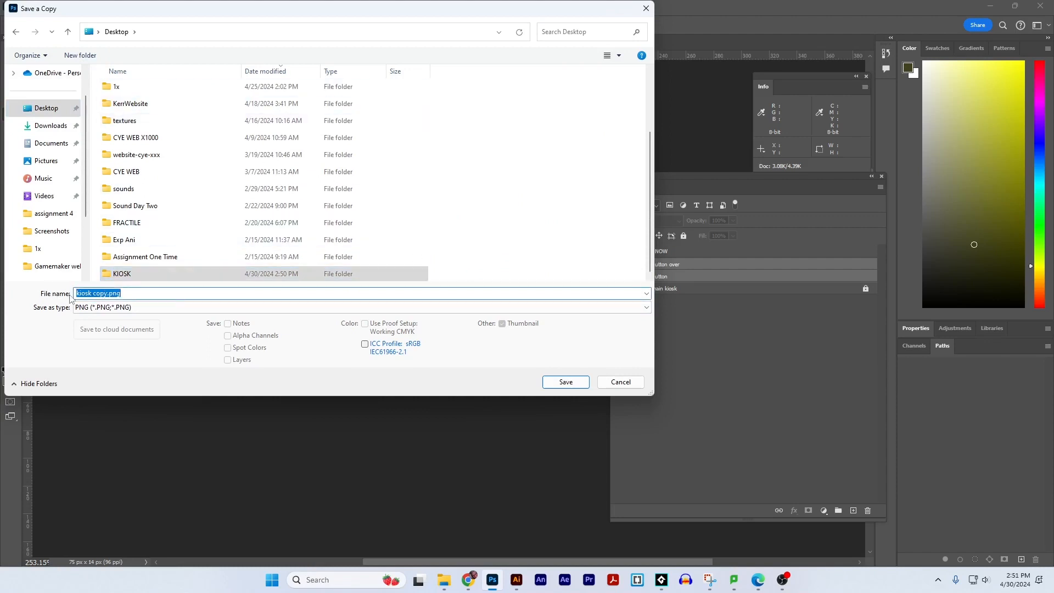
pyautogui.click(106, 295)
pyautogui.moveTo(108, 294); pyautogui.dragTo(71, 292)
pyautogui.write('buyNow')
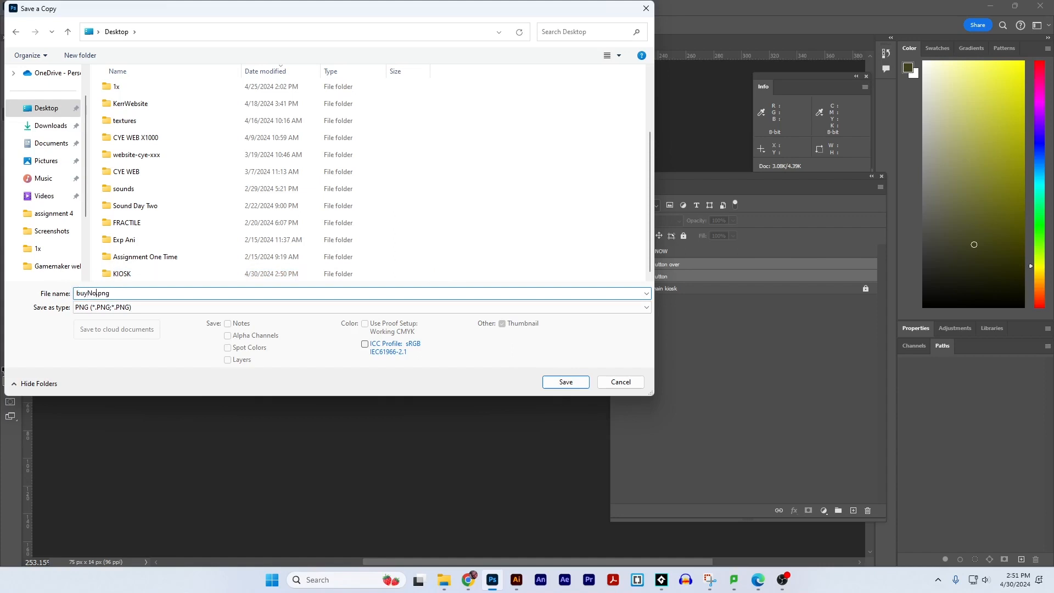
pyautogui.doubleClick(197, 274)
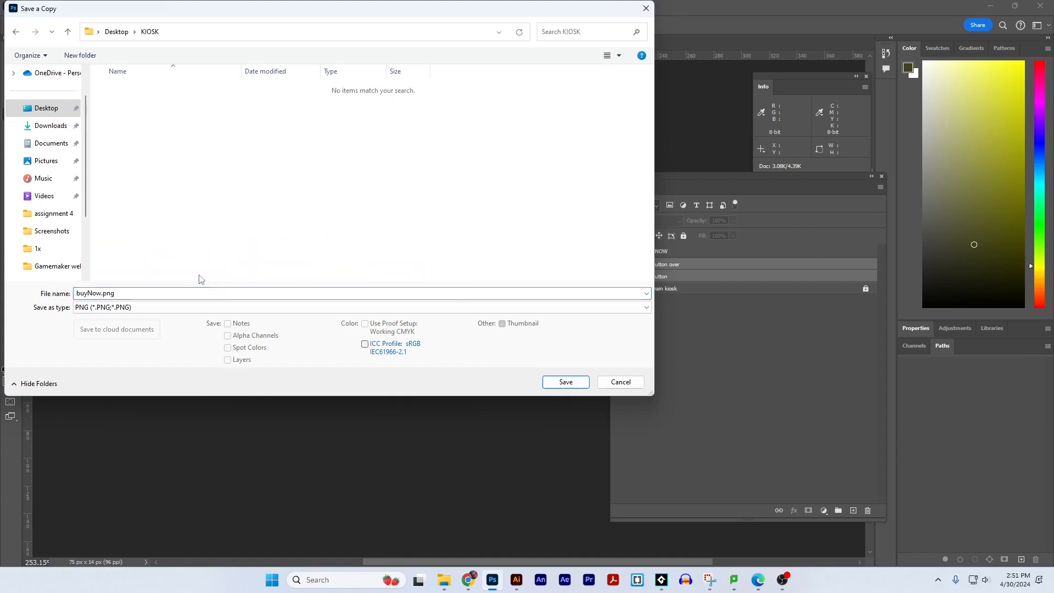
pyautogui.click(566, 382)
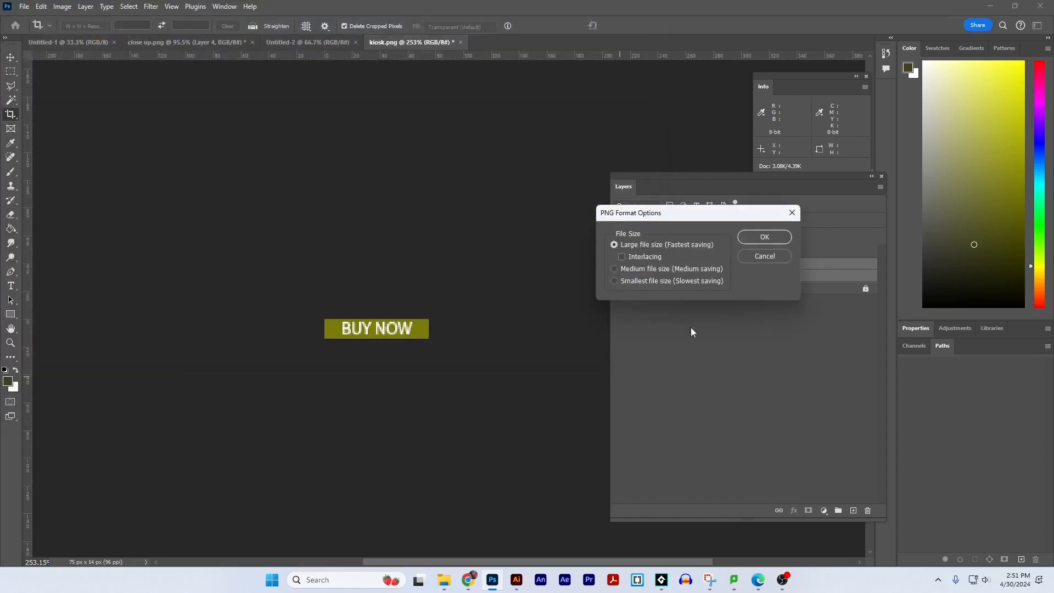
pyautogui.click(764, 238)
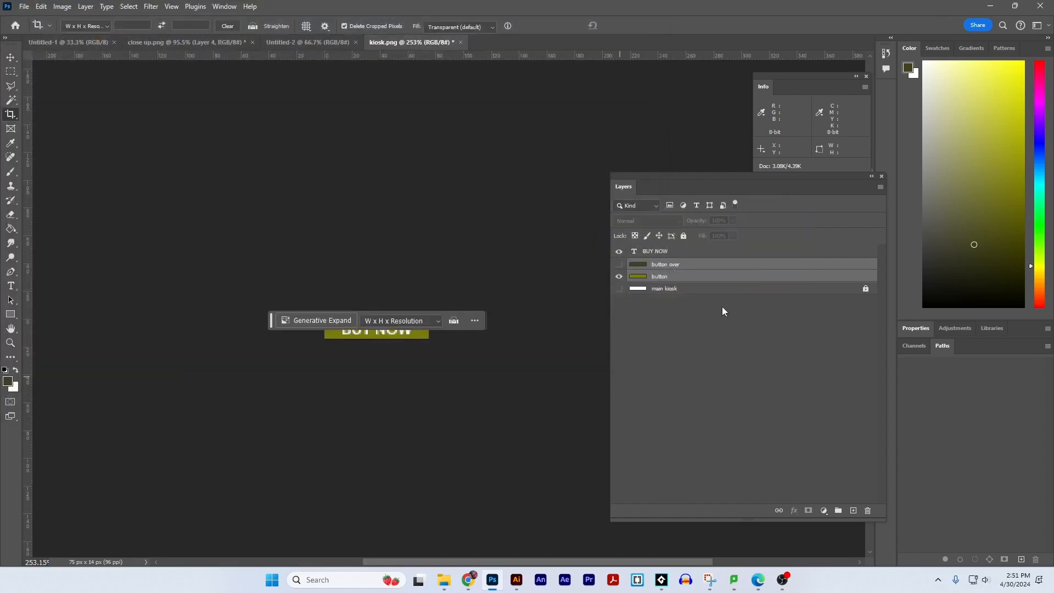
# Step: Roll the document back in its history to the Layer Visibility state right after the second-layer rename to button over
pyautogui.click(225, 6)
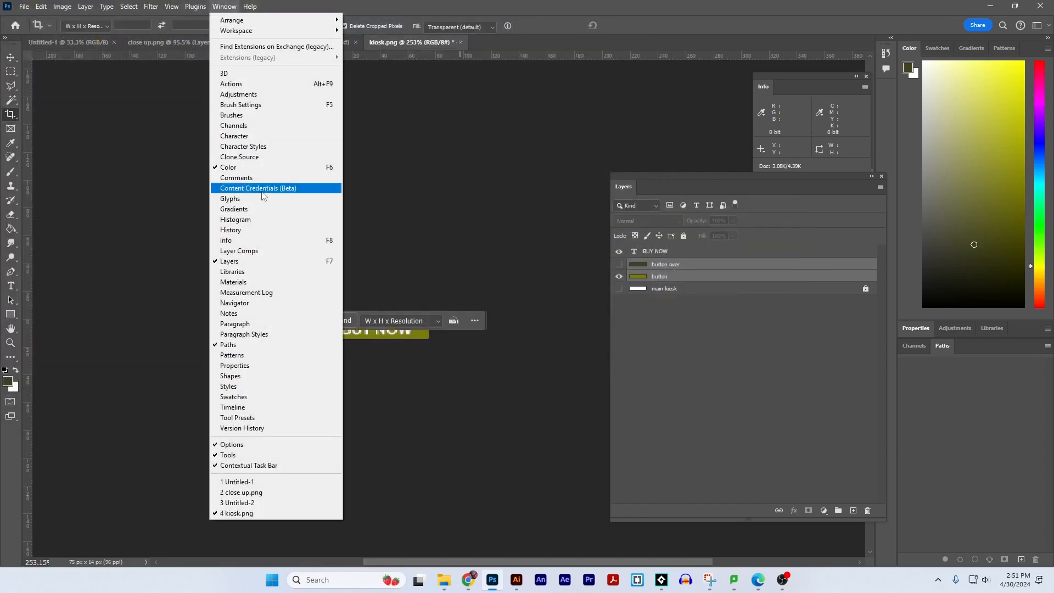
pyautogui.click(247, 229)
pyautogui.click(786, 302)
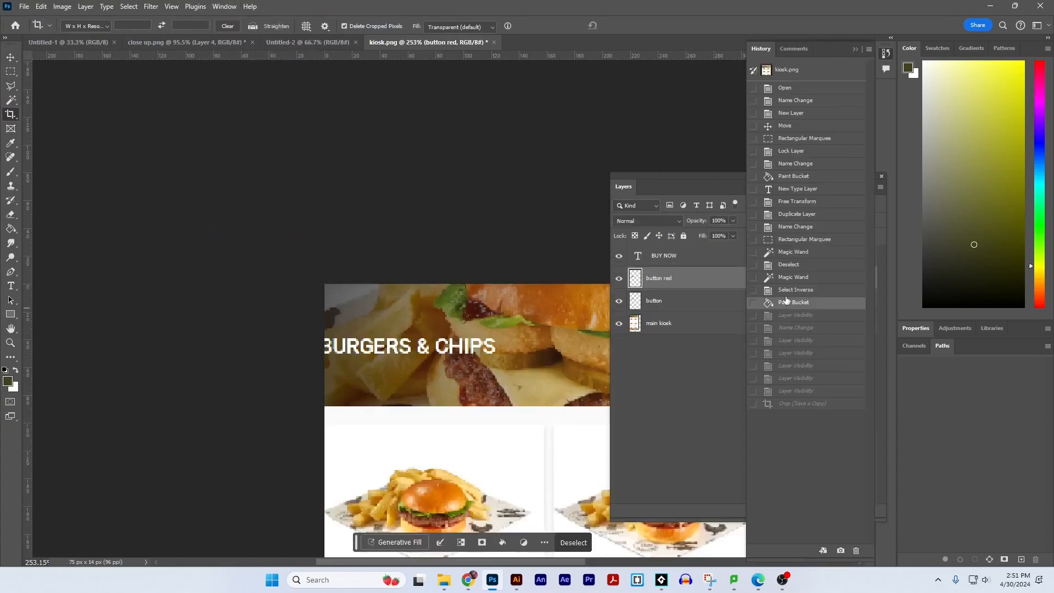
pyautogui.click(790, 340)
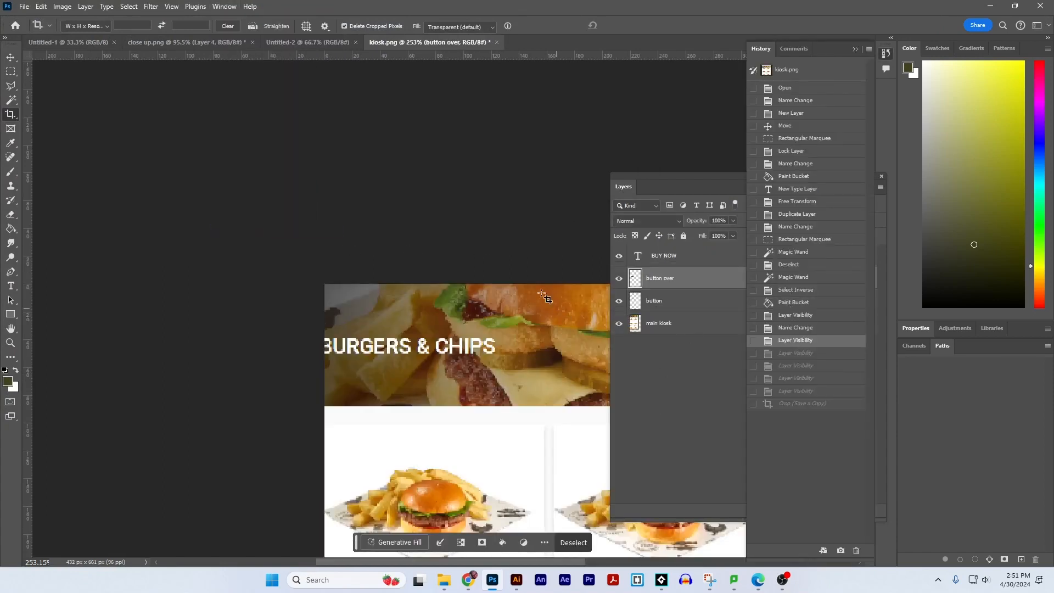
# Step: Crop the canvas to the selected darker BUY NOW button, 75 × 14 px
pyautogui.moveTo(544, 297); pyautogui.dragTo(307, 99)
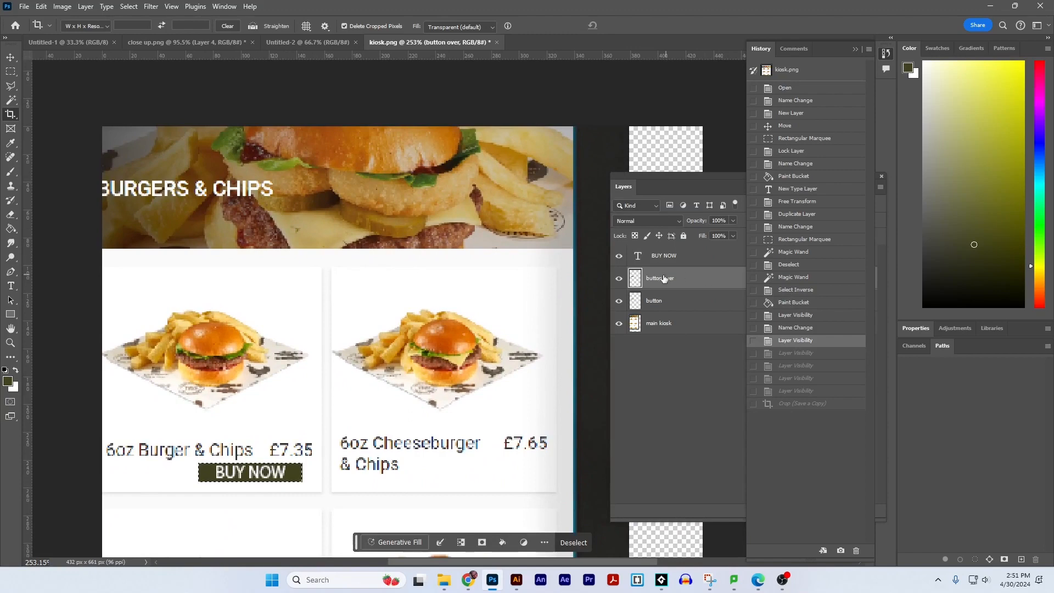
pyautogui.click(11, 117)
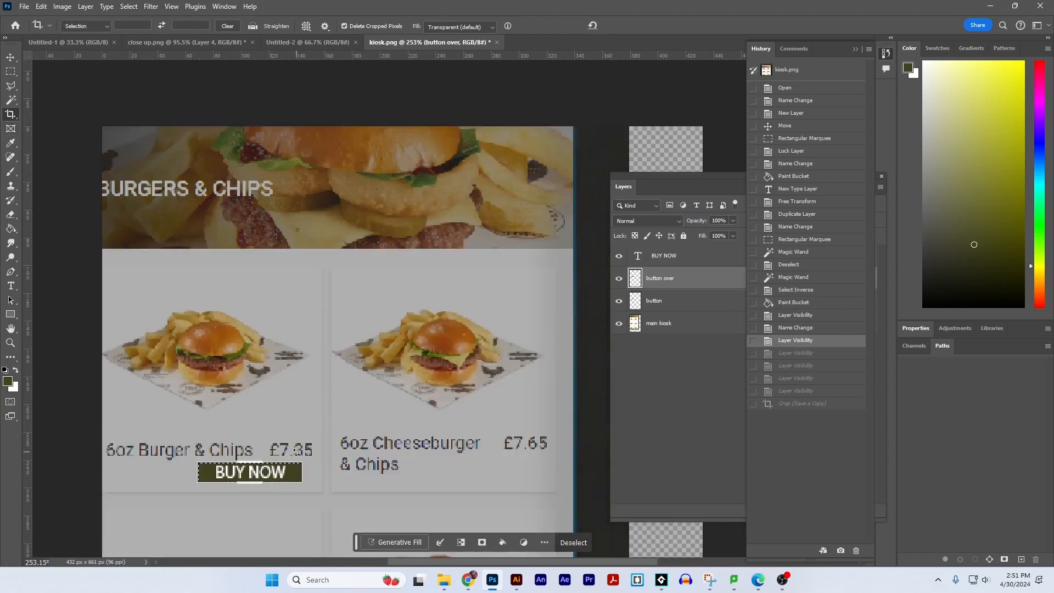
pyautogui.press('Return')
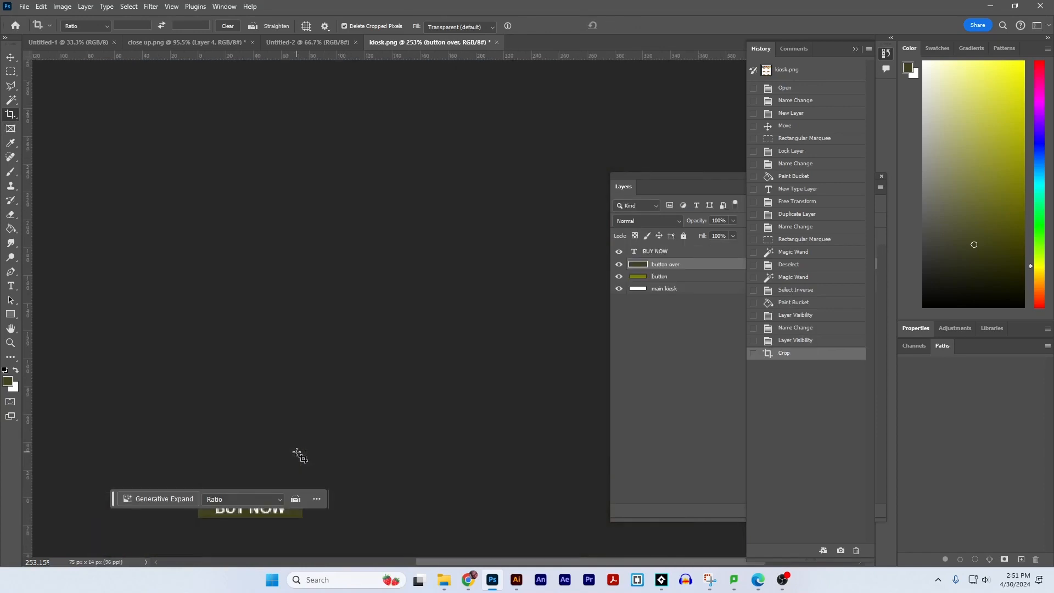
pyautogui.moveTo(318, 347); pyautogui.dragTo(299, 141)
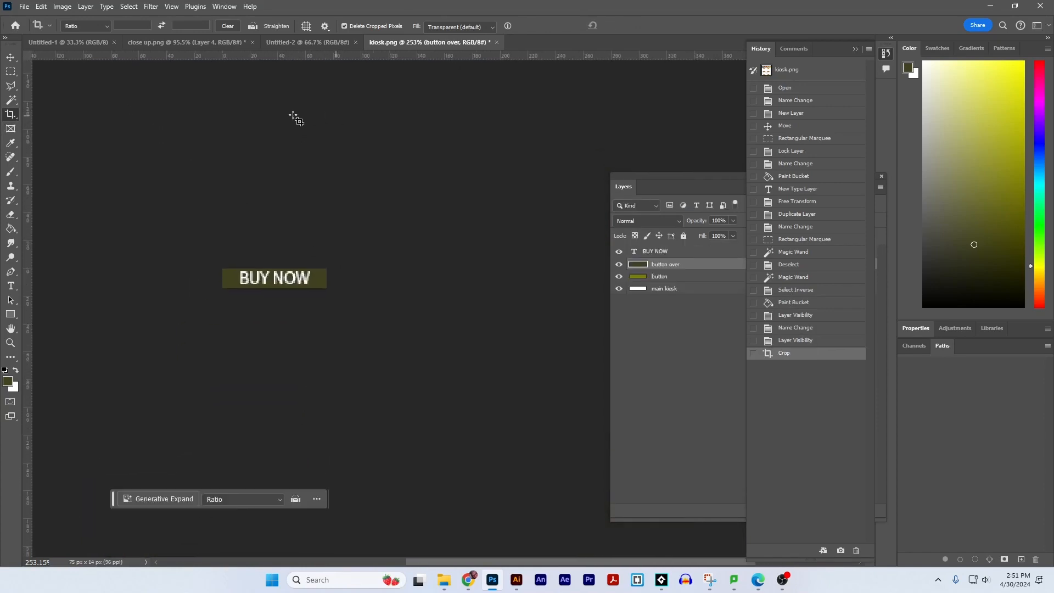
pyautogui.click(24, 6)
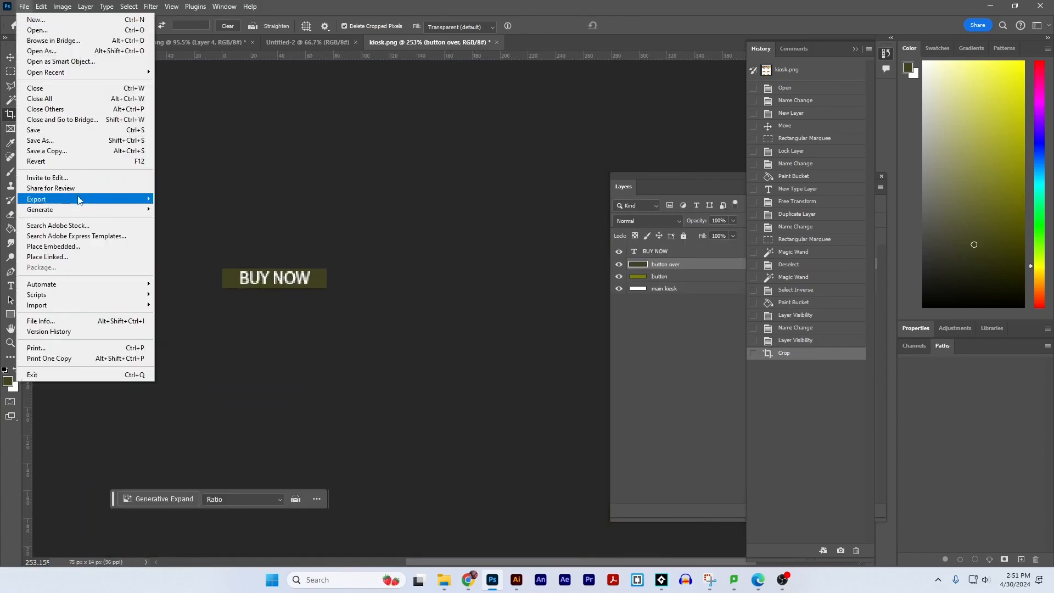
pyautogui.moveTo(83, 200)
pyautogui.click(175, 210)
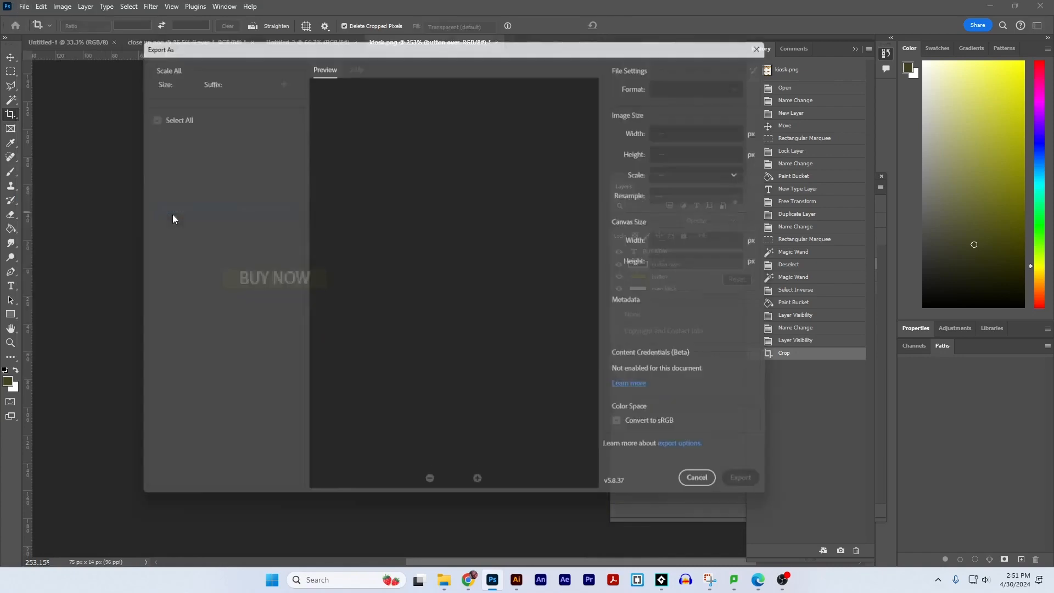
pyautogui.click(713, 491)
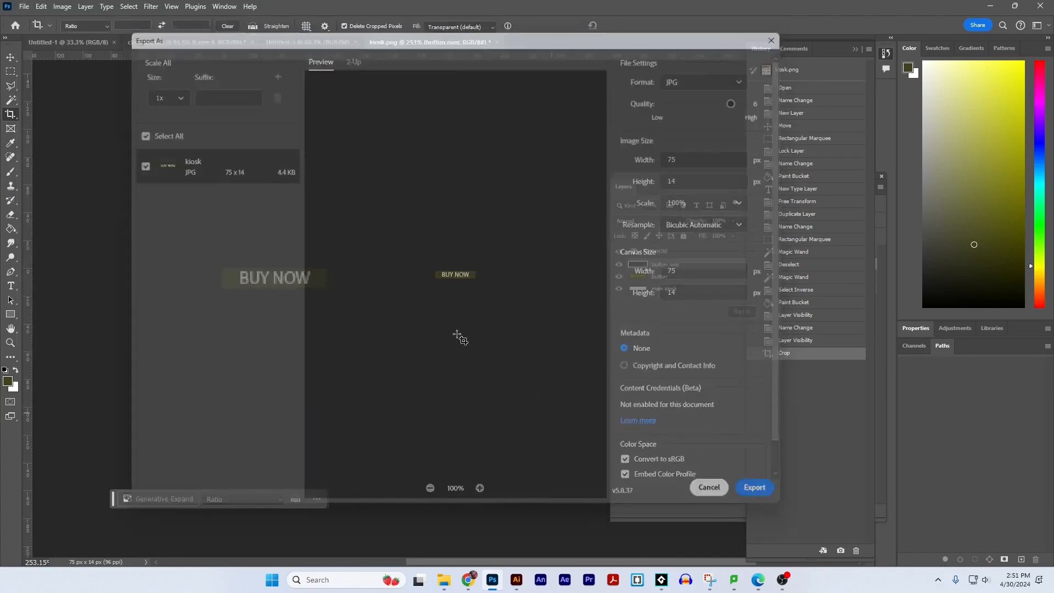
# Step: Start saving a copy of the cropped rollover button and go to the KIOSK folder on the Desktop
pyautogui.click(24, 7)
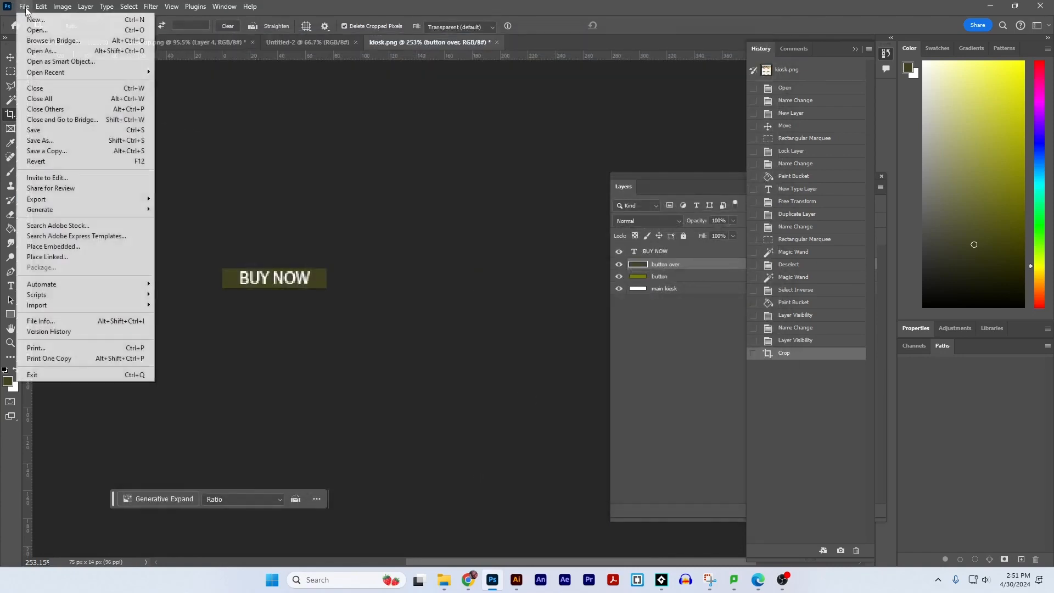
pyautogui.click(76, 151)
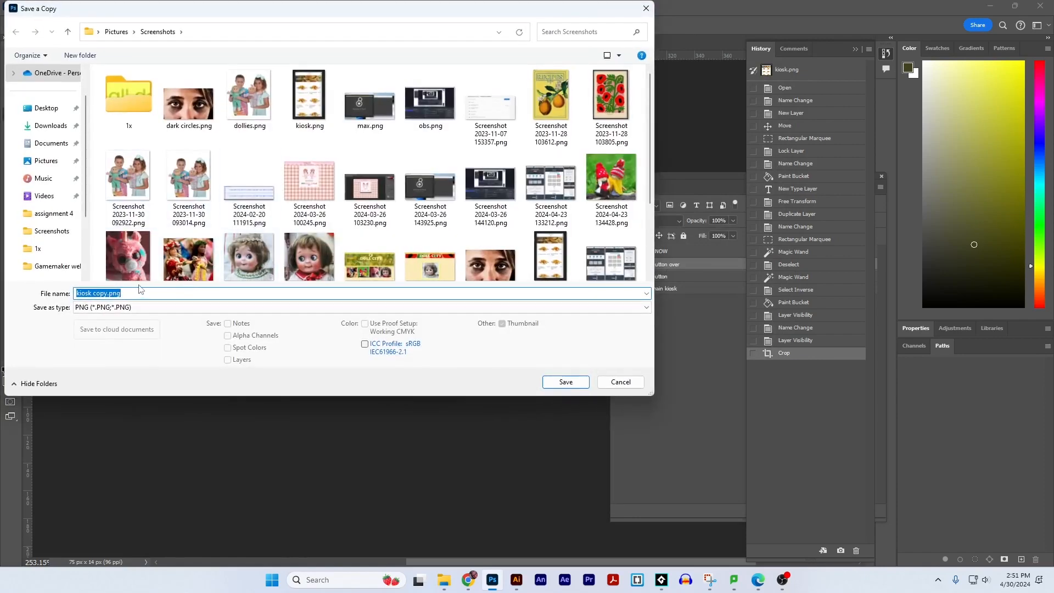
pyautogui.click(54, 111)
pyautogui.click(156, 144)
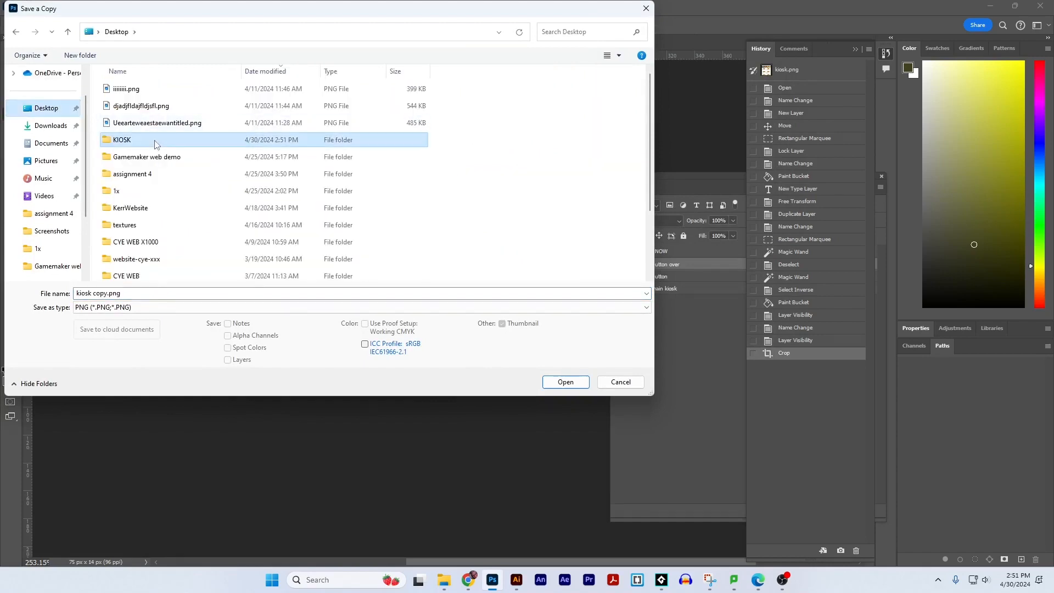
pyautogui.doubleClick(156, 145)
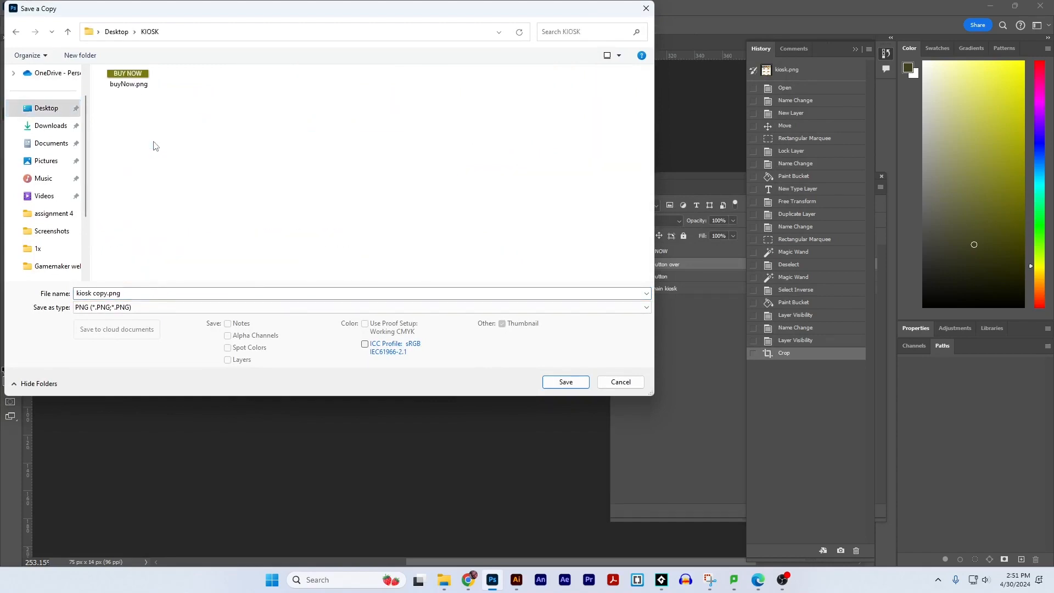
# Step: Name the copy buyOver.png and save it with the large file size PNG option
pyautogui.click(106, 293)
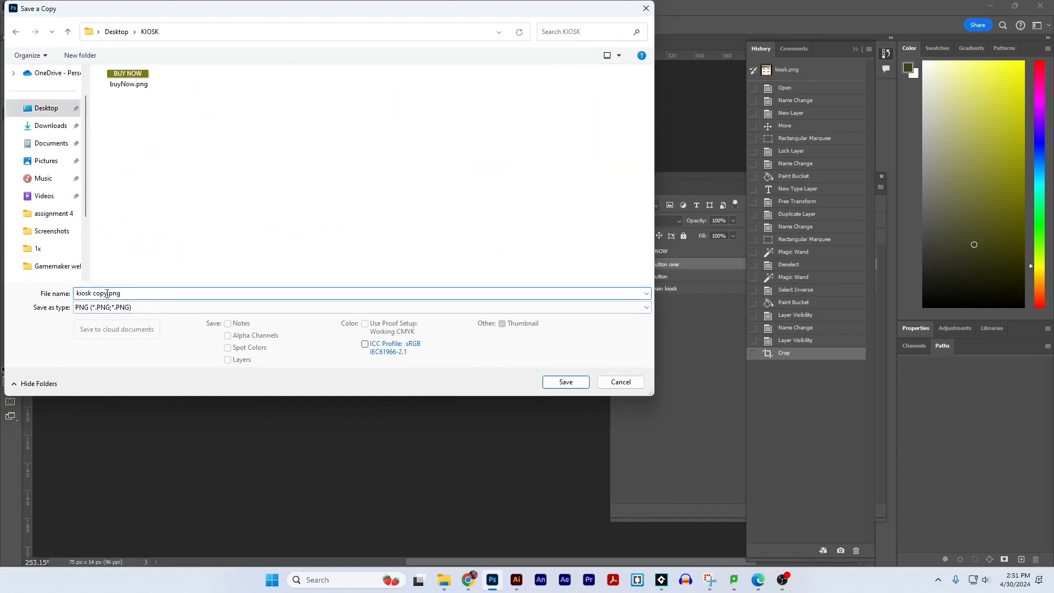
pyautogui.press('BackSpace')
pyautogui.press('BackSpace')
pyautogui.press('BackSpace')
pyautogui.press('BackSpace')
pyautogui.press('BackSpace')
pyautogui.press('BackSpace')
pyautogui.press('BackSpace')
pyautogui.press('BackSpace')
pyautogui.press('BackSpace')
pyautogui.write('buyOver')
pyautogui.click(565, 381)
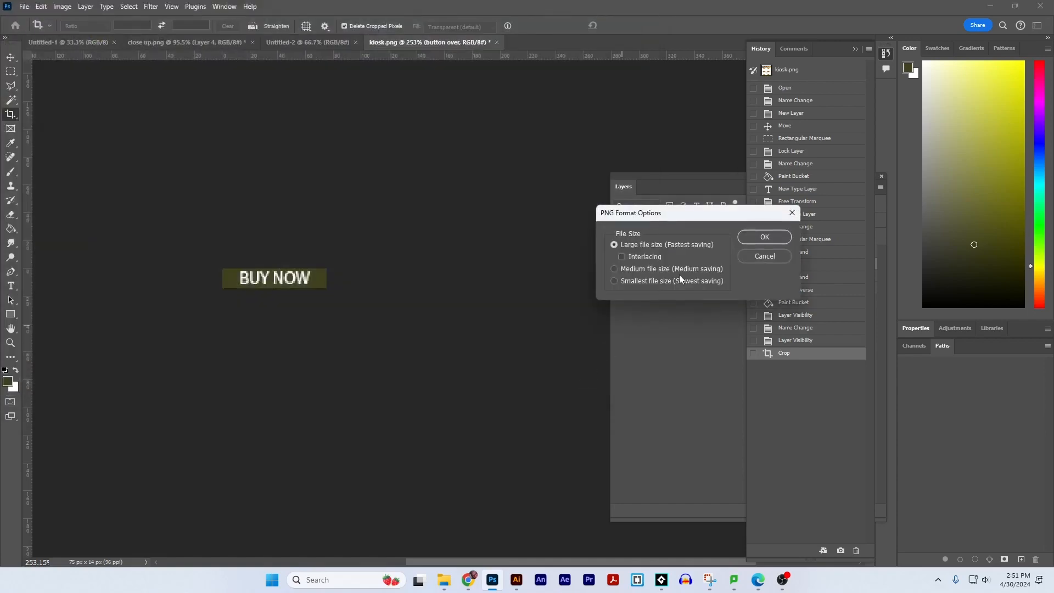
pyautogui.click(765, 237)
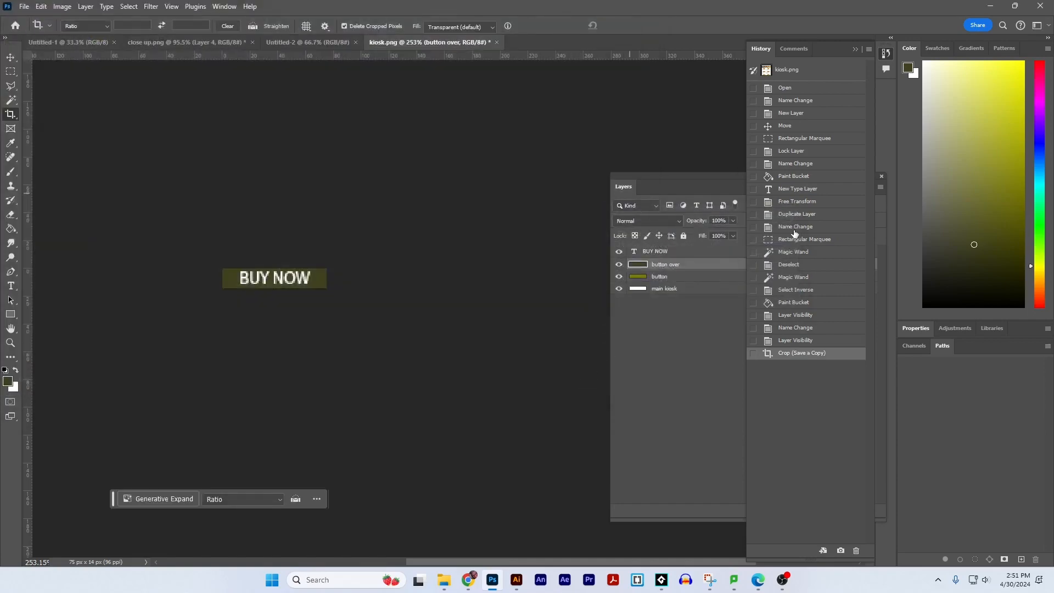
# Step: Return to the last Magic Wand history state and hide the BUY NOW, button red and button layers
pyautogui.click(801, 276)
pyautogui.scroll(1, 421, 318)
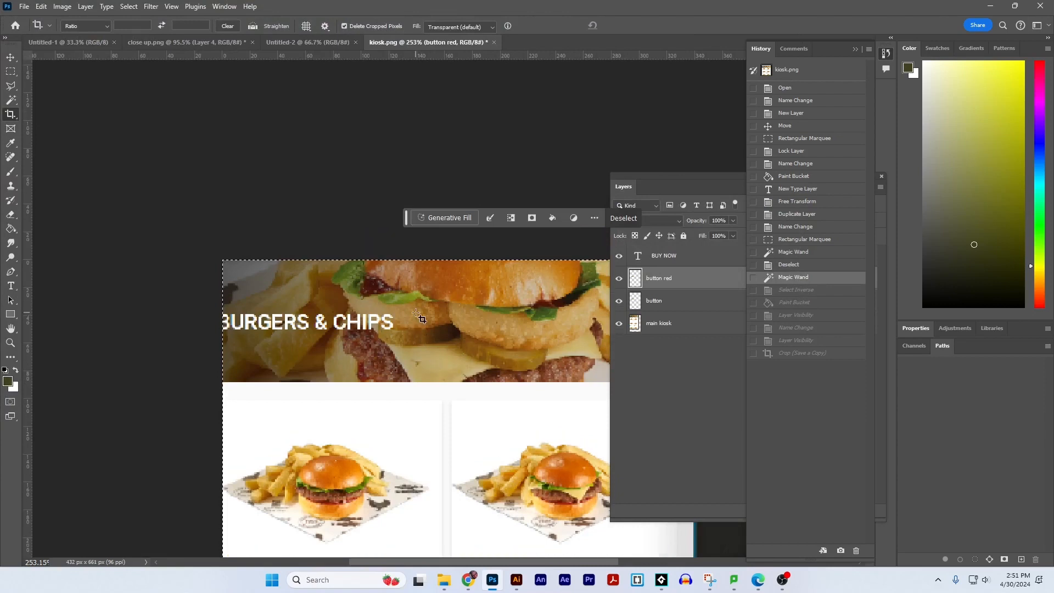
pyautogui.scroll(-3, 421, 318)
pyautogui.click(619, 278)
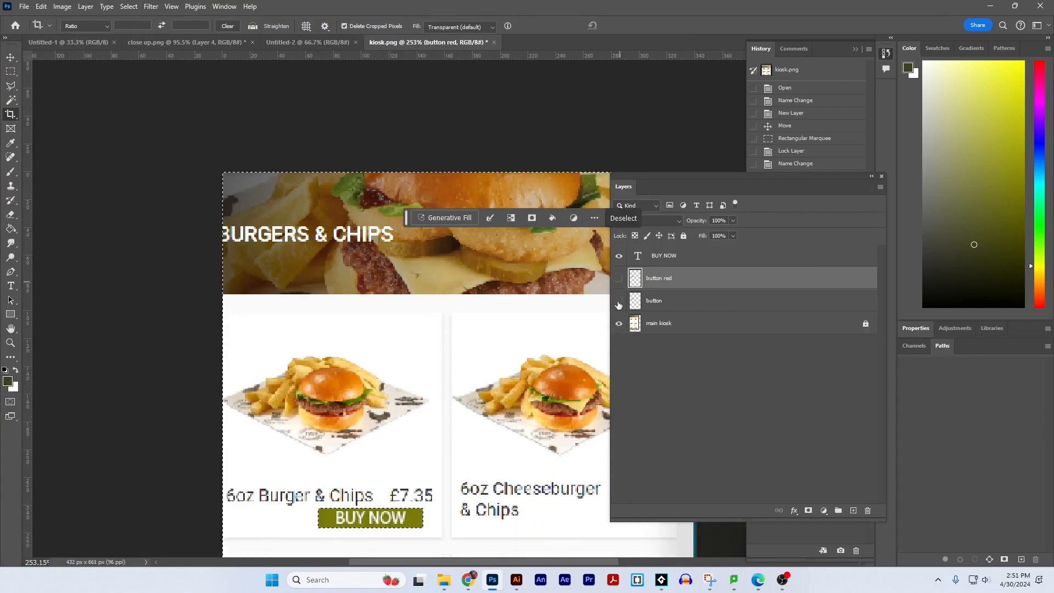
pyautogui.click(619, 301)
pyautogui.click(618, 255)
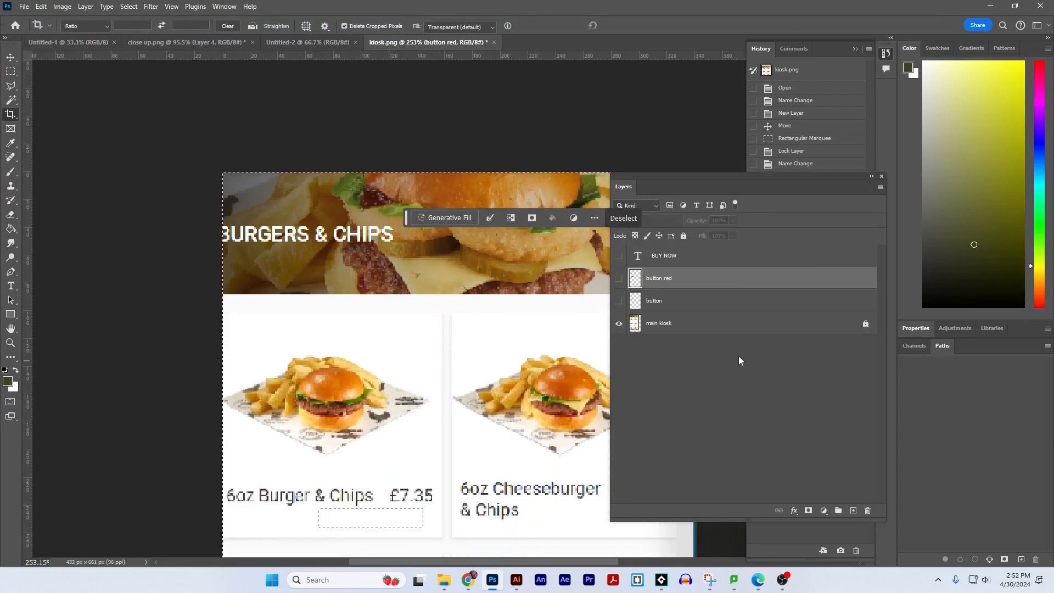
pyautogui.scroll(1, 490, 323)
pyautogui.scroll(-4, 490, 324)
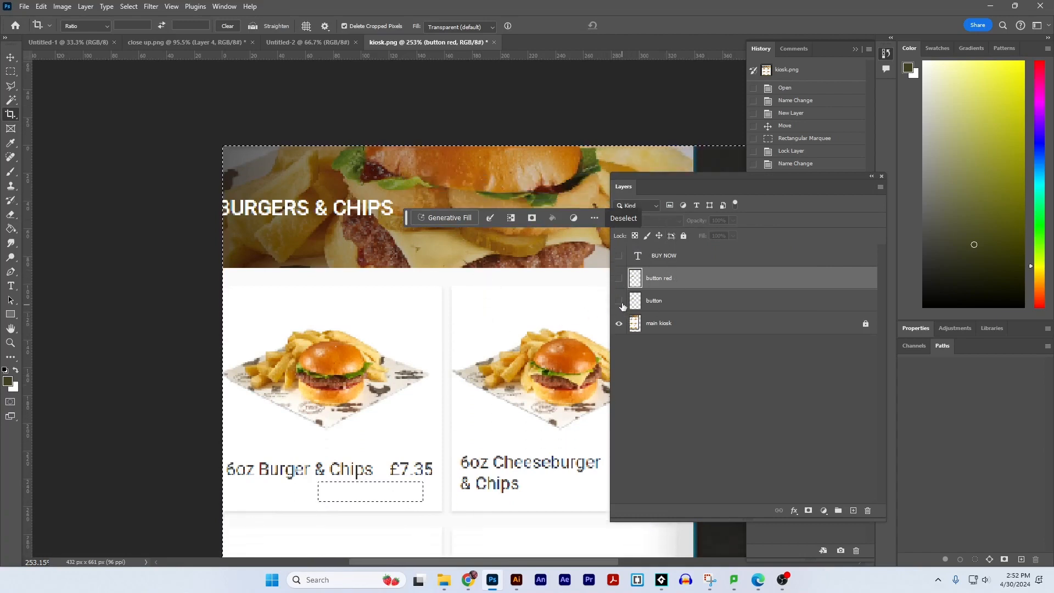
# Step: Roll the document back to its New Layer history state and start saving a copy in the Desktop's KIOSK folder
pyautogui.click(861, 113)
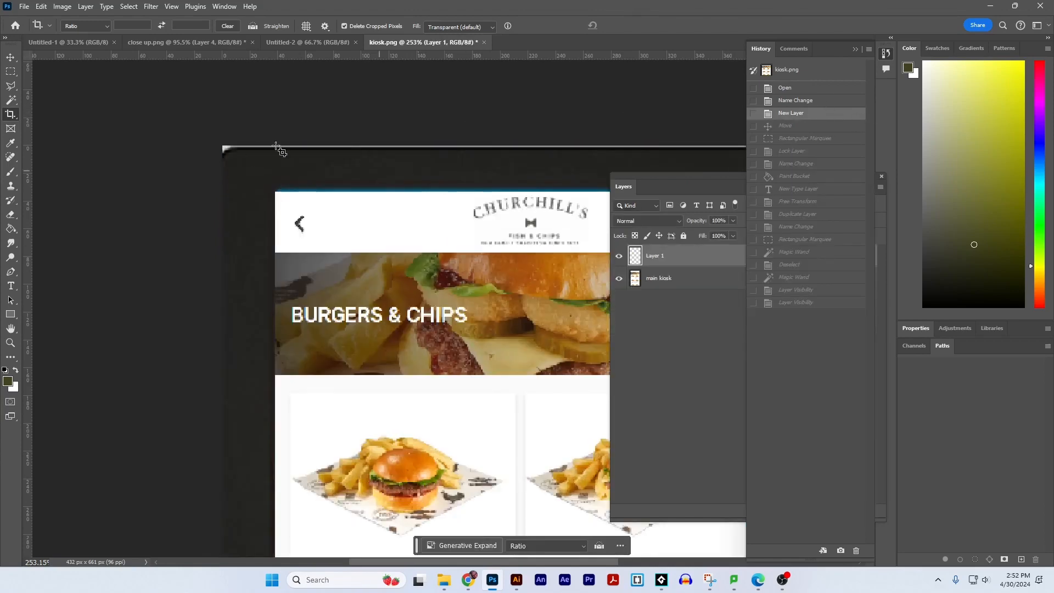
pyautogui.moveTo(399, 288); pyautogui.dragTo(298, 250)
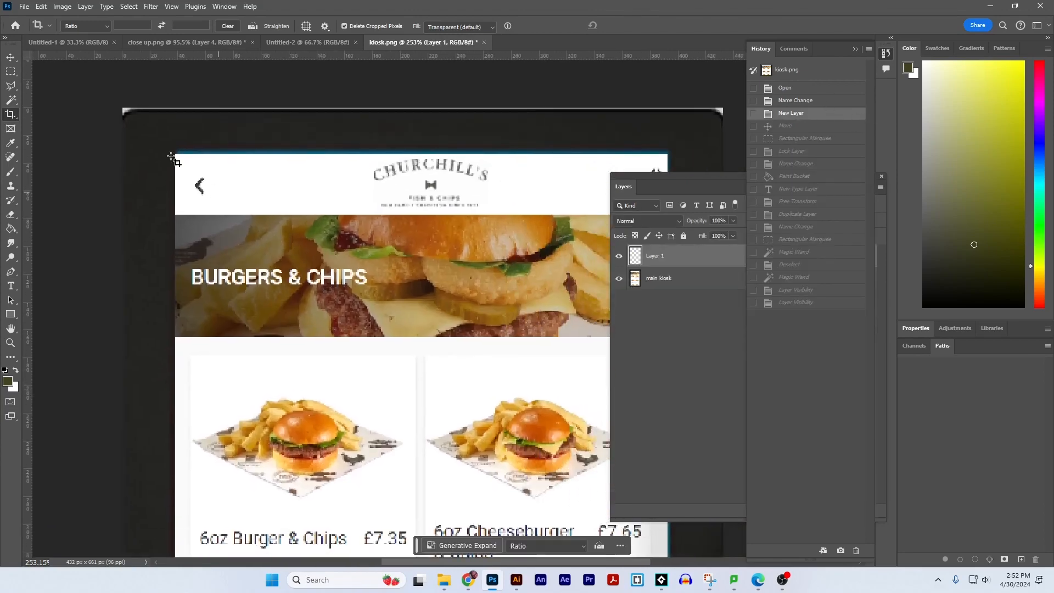
pyautogui.click(24, 6)
pyautogui.click(75, 150)
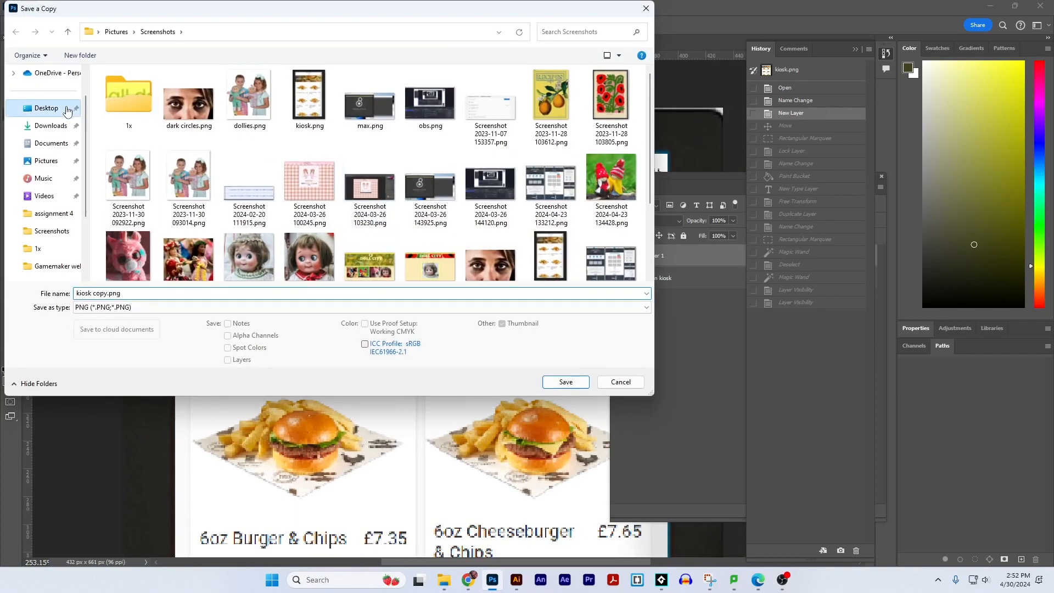
pyautogui.click(67, 112)
pyautogui.scroll(-2, 164, 230)
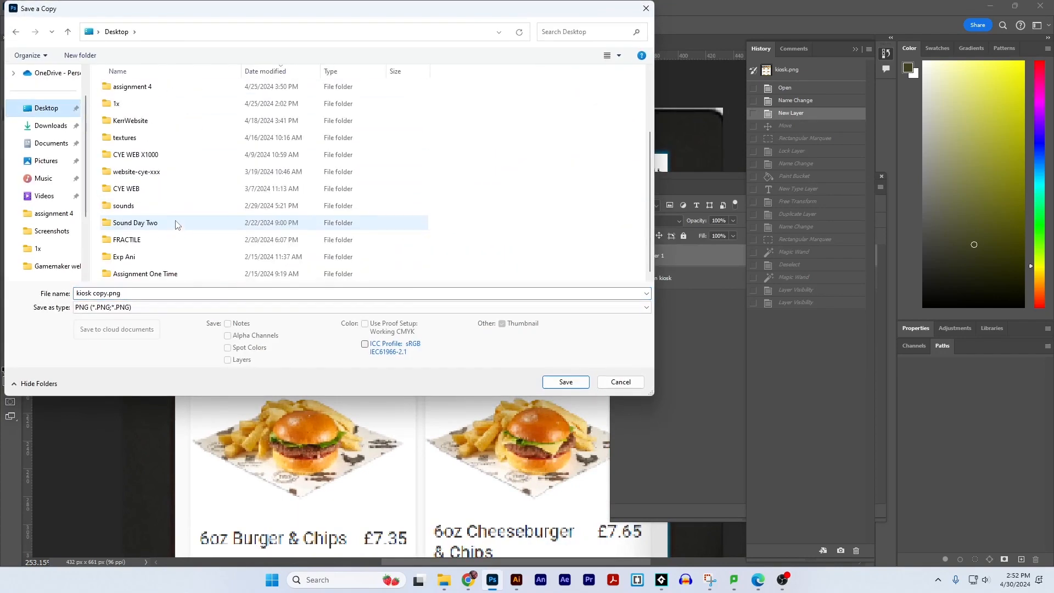
pyautogui.scroll(2, 179, 227)
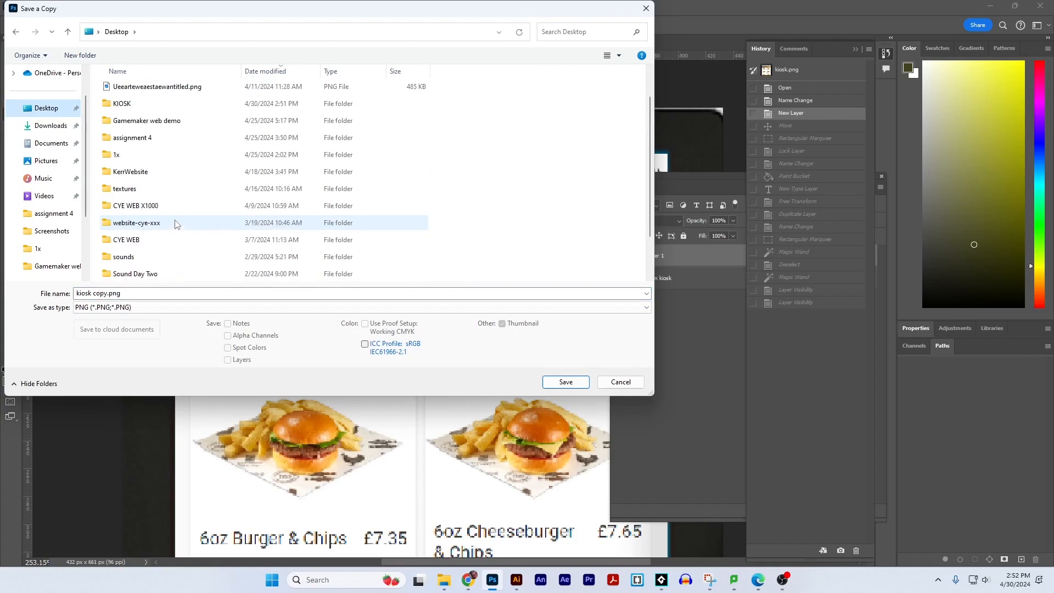
pyautogui.doubleClick(152, 106)
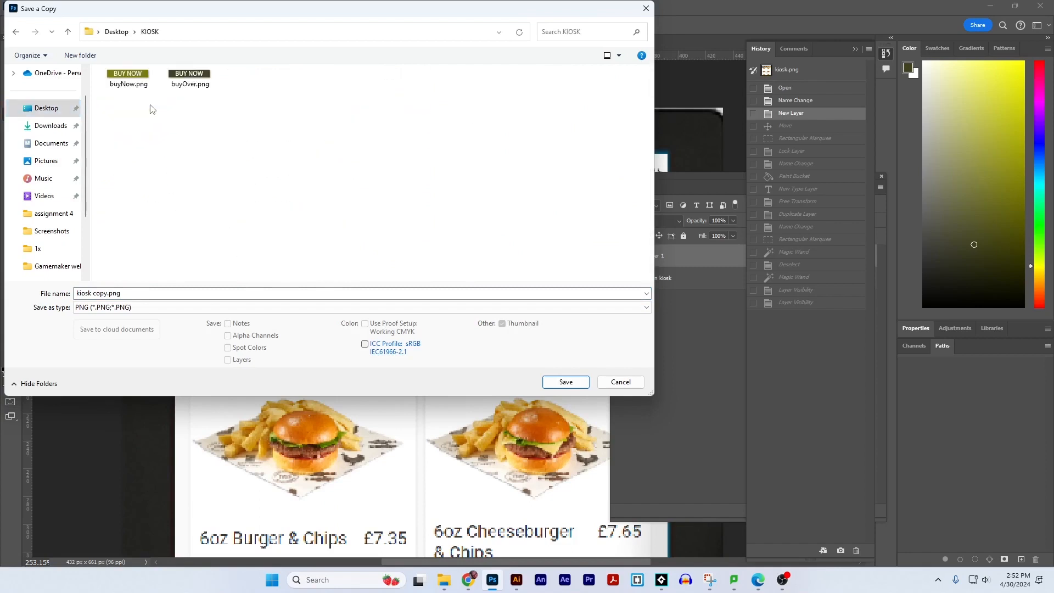
# Step: Replace the copy suffix in the kiosk file name with -background and save it as a large file size PNG
pyautogui.click(109, 294)
pyautogui.click(106, 293)
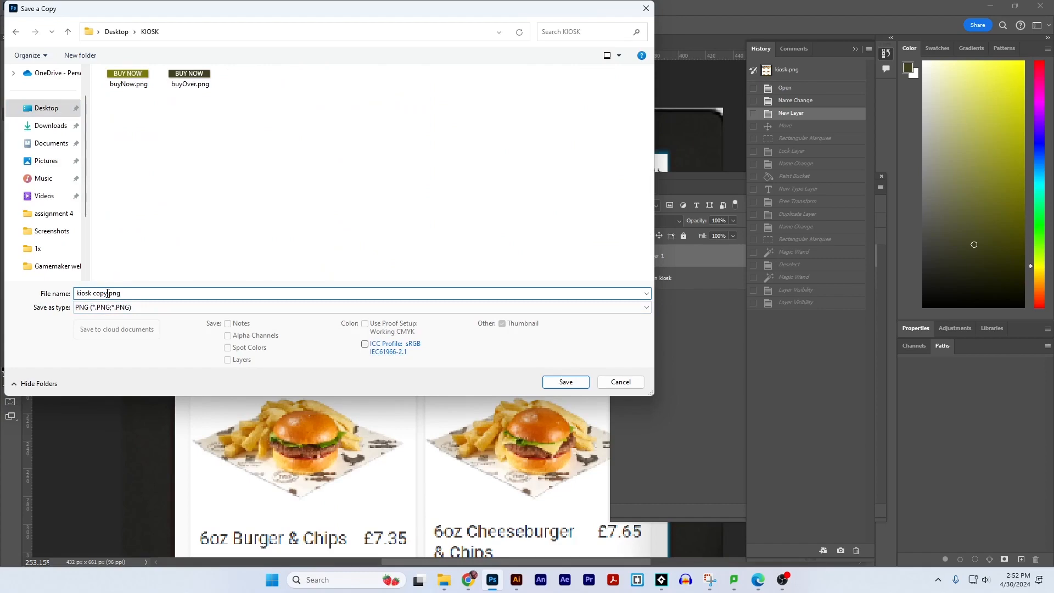
pyautogui.press('BackSpace')
pyautogui.press('BackSpace')
pyautogui.press('BackSpace')
pyautogui.write('-background')
pyautogui.press('Return')
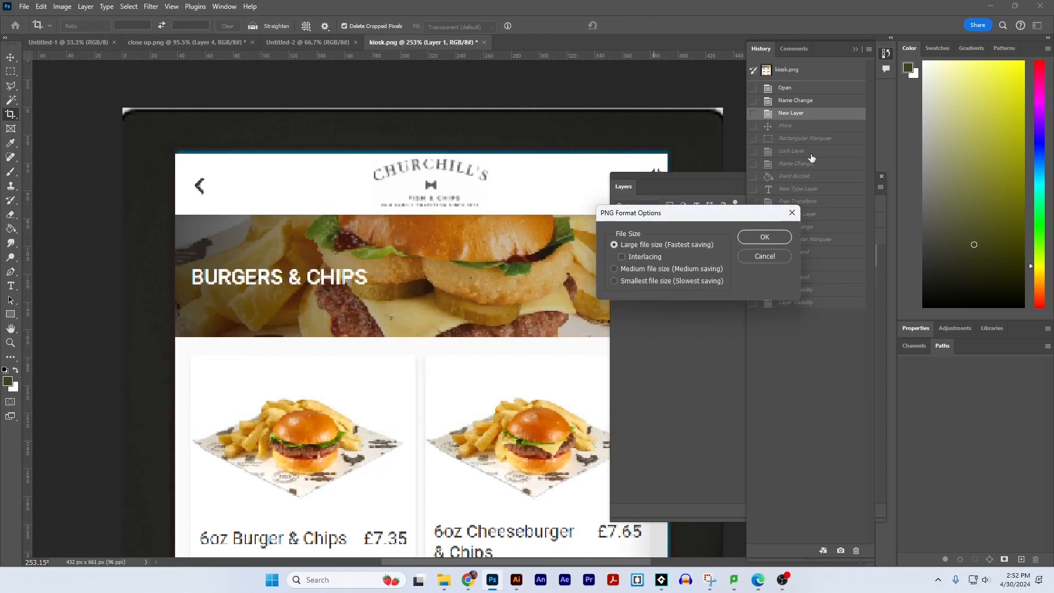
pyautogui.click(764, 237)
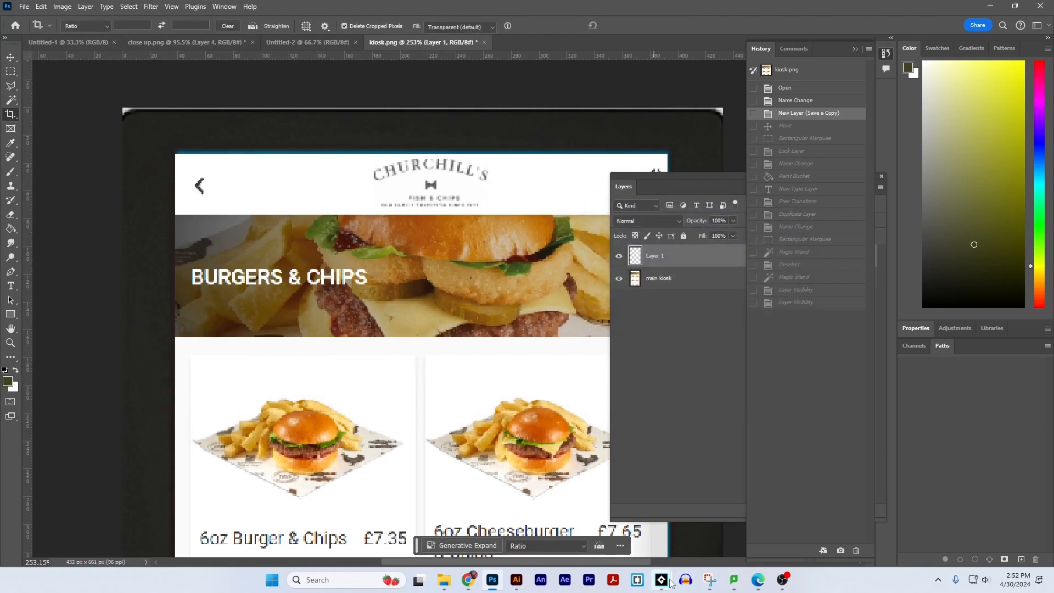
# Step: Switch to the blank game project in GameMaker and move the Room Manager window further into the workspace
pyautogui.moveTo(663, 581)
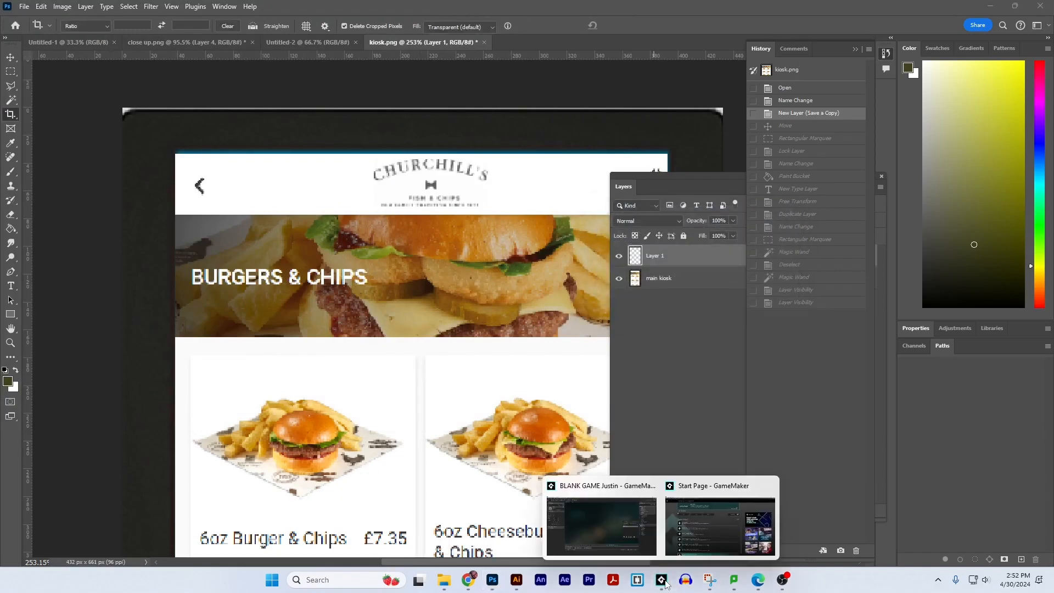
pyautogui.click(627, 534)
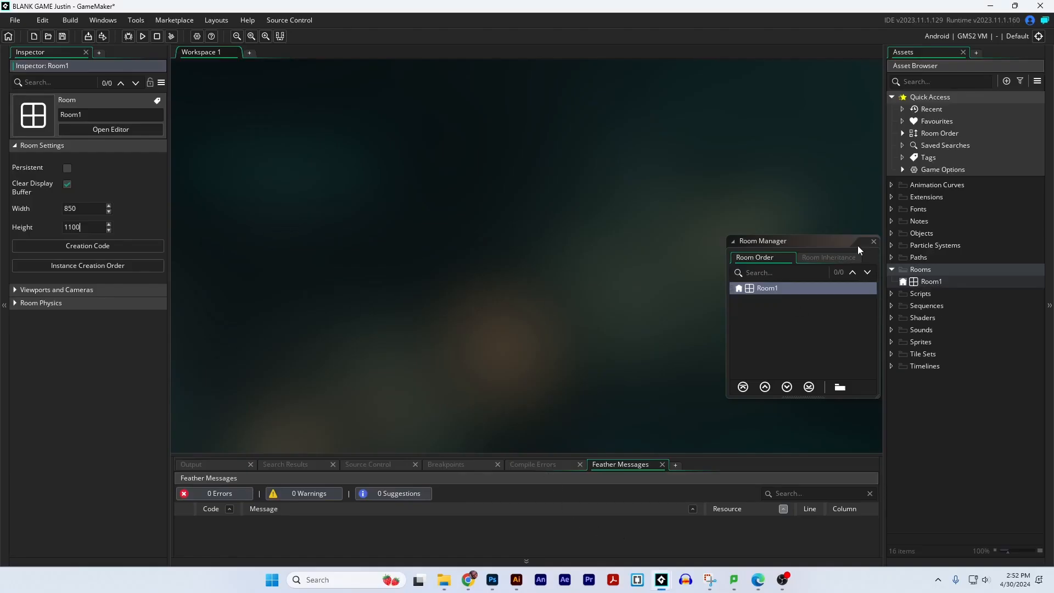
pyautogui.moveTo(826, 245); pyautogui.dragTo(781, 172)
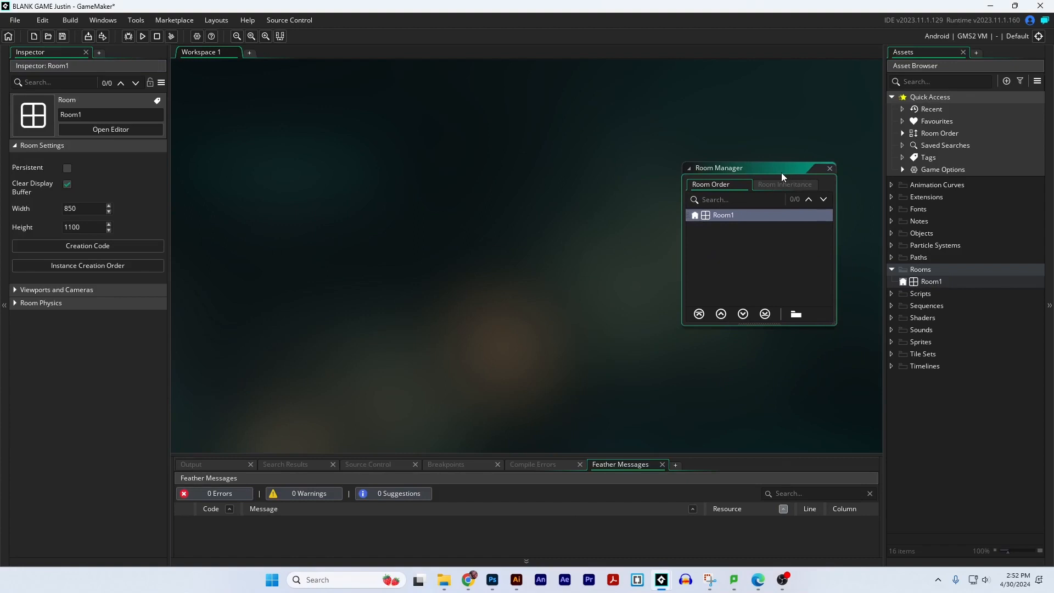
# Step: Rename Room1 to rKiosk1 and open it in the room editor
pyautogui.click(943, 284)
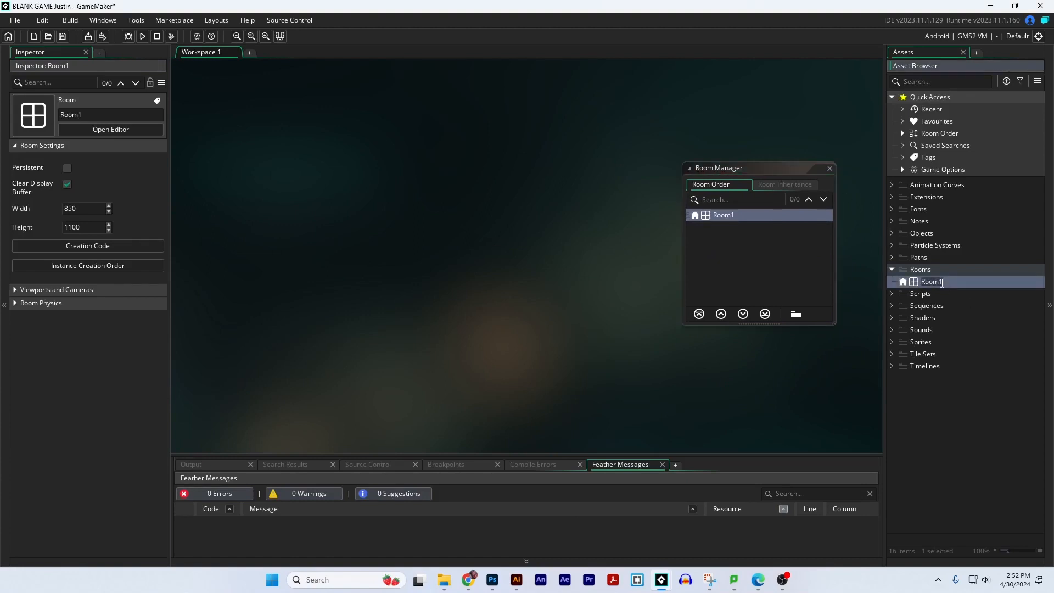
pyautogui.click(942, 282)
pyautogui.write('rKiosk1')
pyautogui.press('Return')
pyautogui.doubleClick(913, 283)
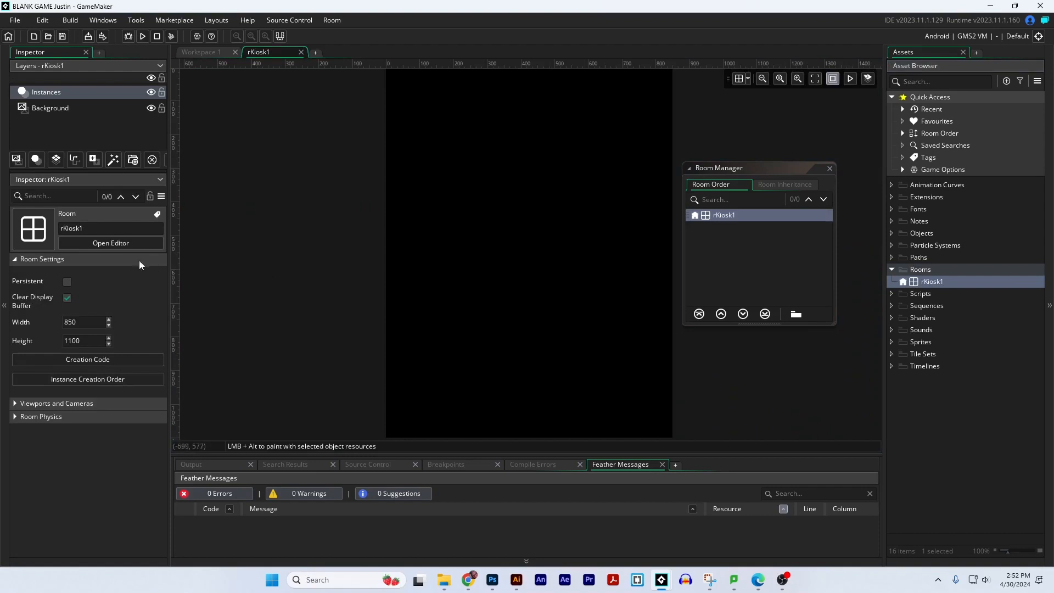
# Step: Select the room's Background layer and create a new sprite in the Sprites group
pyautogui.click(62, 107)
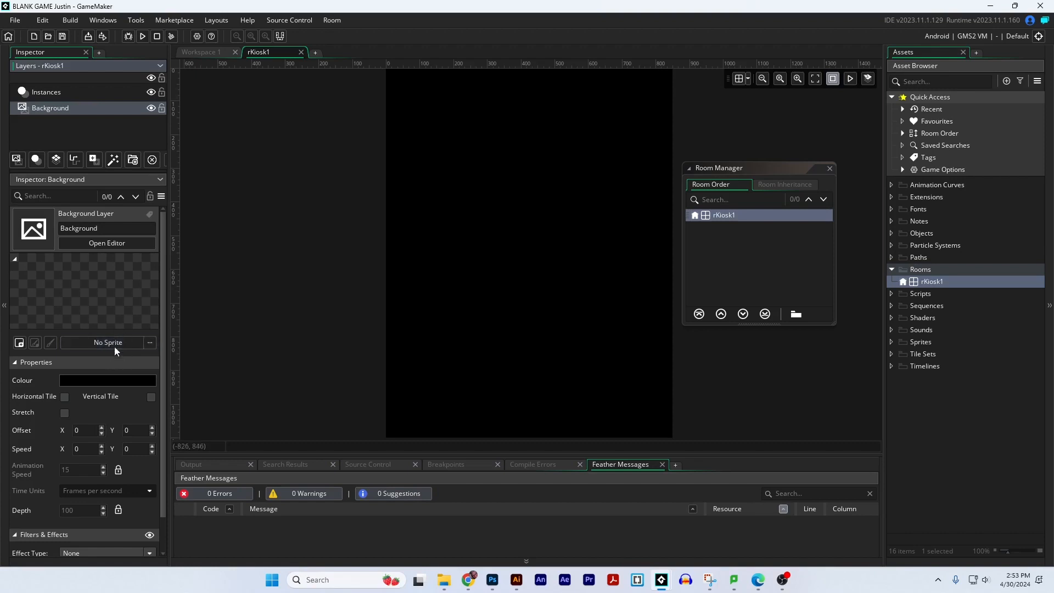
pyautogui.click(952, 346)
pyautogui.rightClick(956, 343)
pyautogui.moveTo(924, 350)
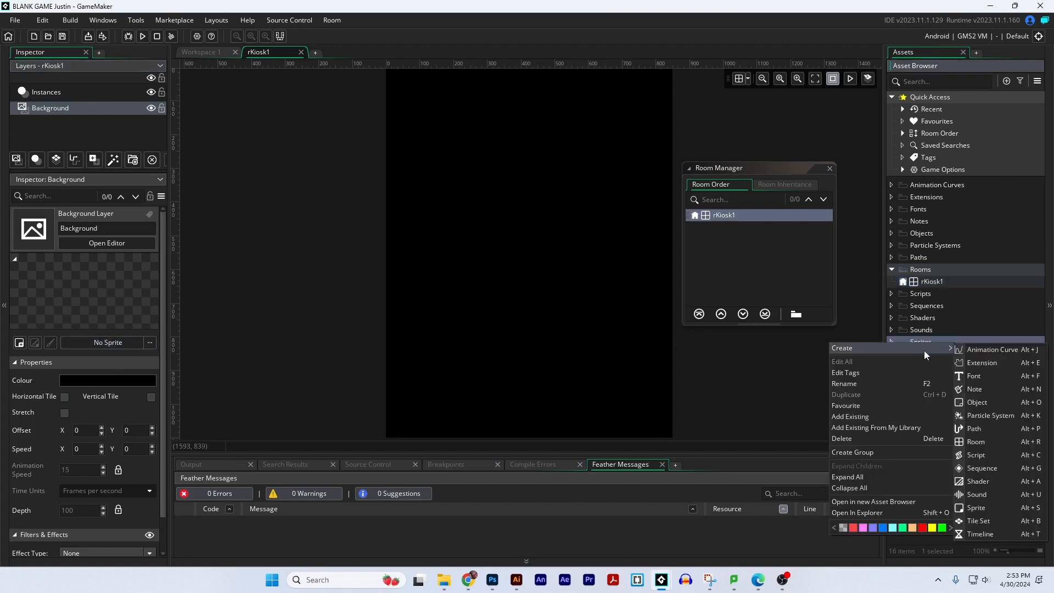
pyautogui.click(986, 509)
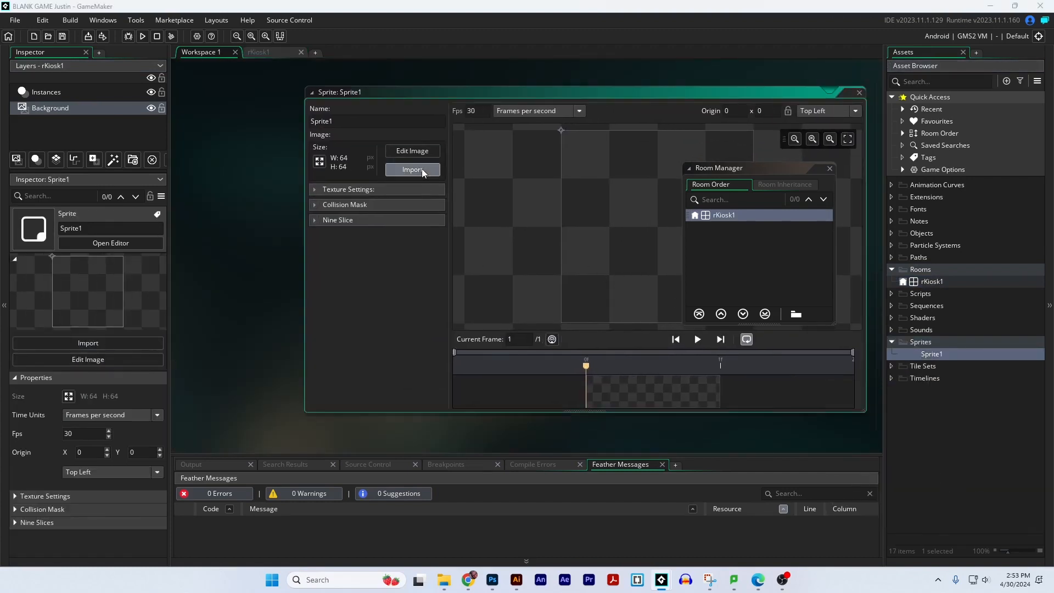
# Step: Import kiosk-background.png from the Desktop's KIOSK folder into the new sprite and accept the import
pyautogui.click(422, 169)
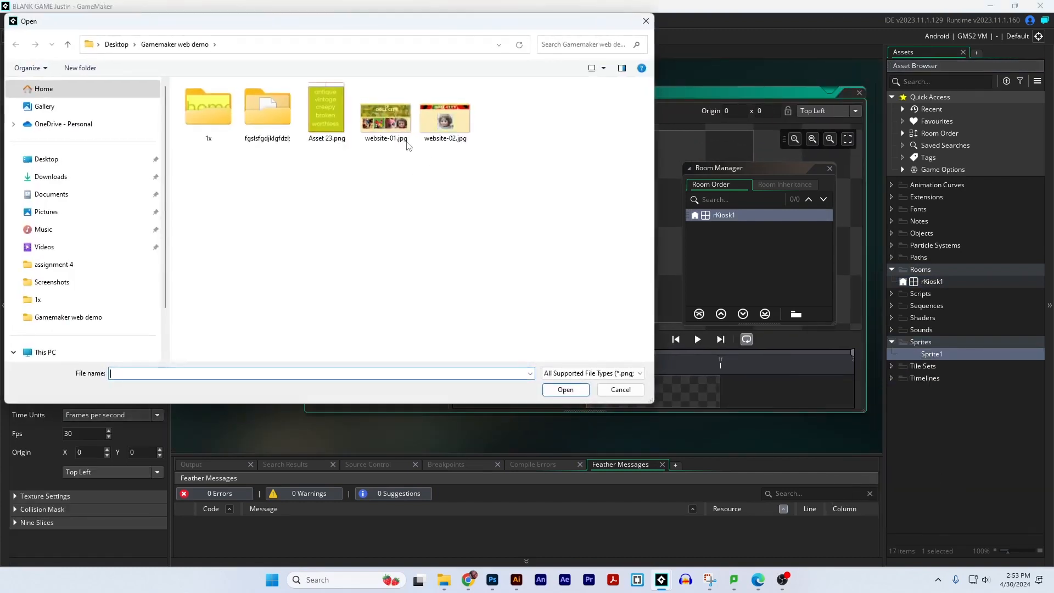
pyautogui.click(87, 159)
pyautogui.scroll(-3, 261, 222)
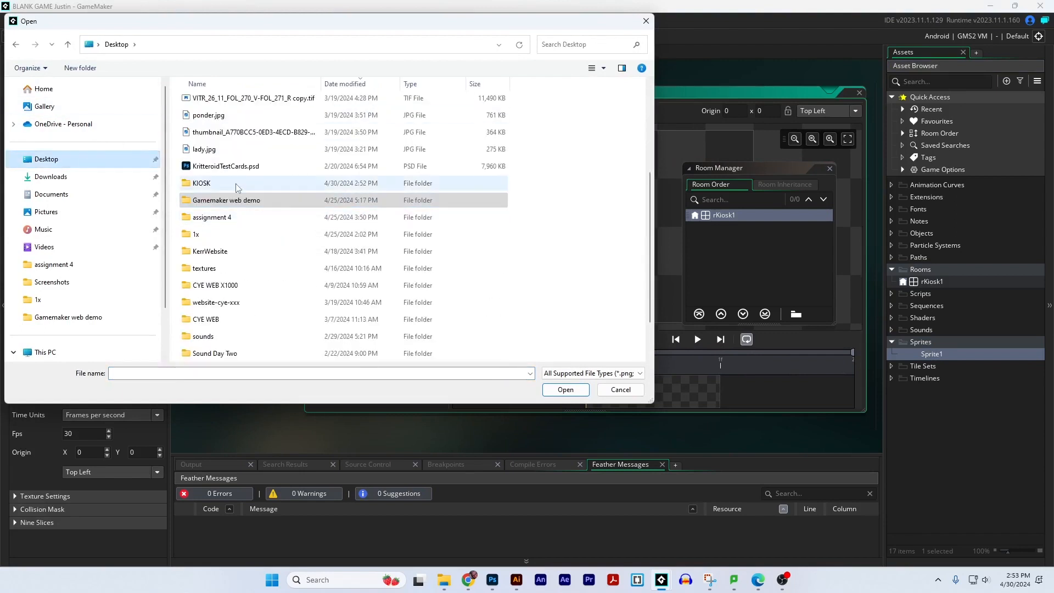
pyautogui.doubleClick(238, 185)
pyautogui.click(309, 126)
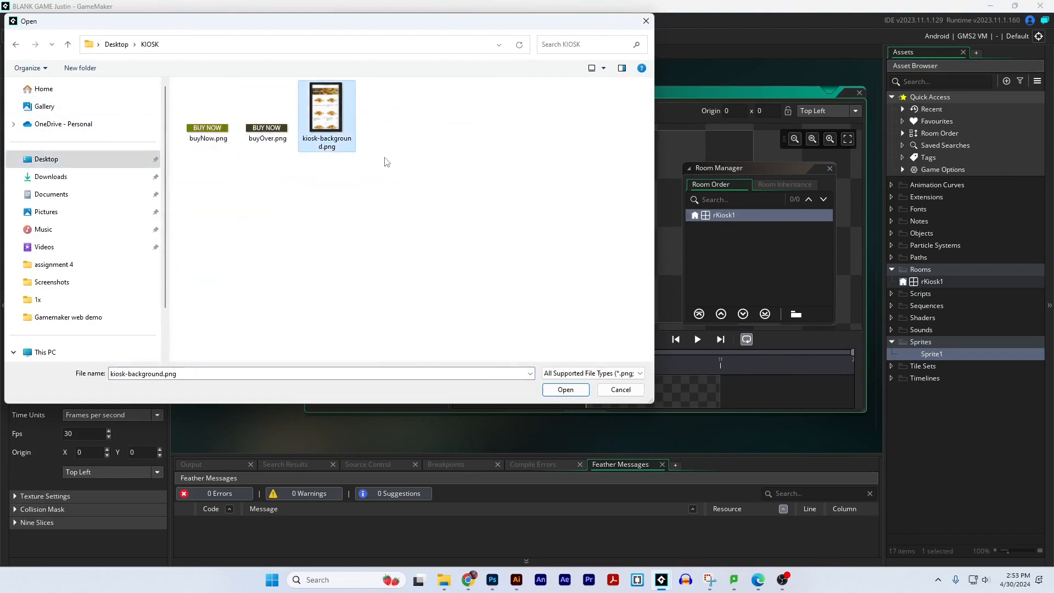
pyautogui.click(565, 389)
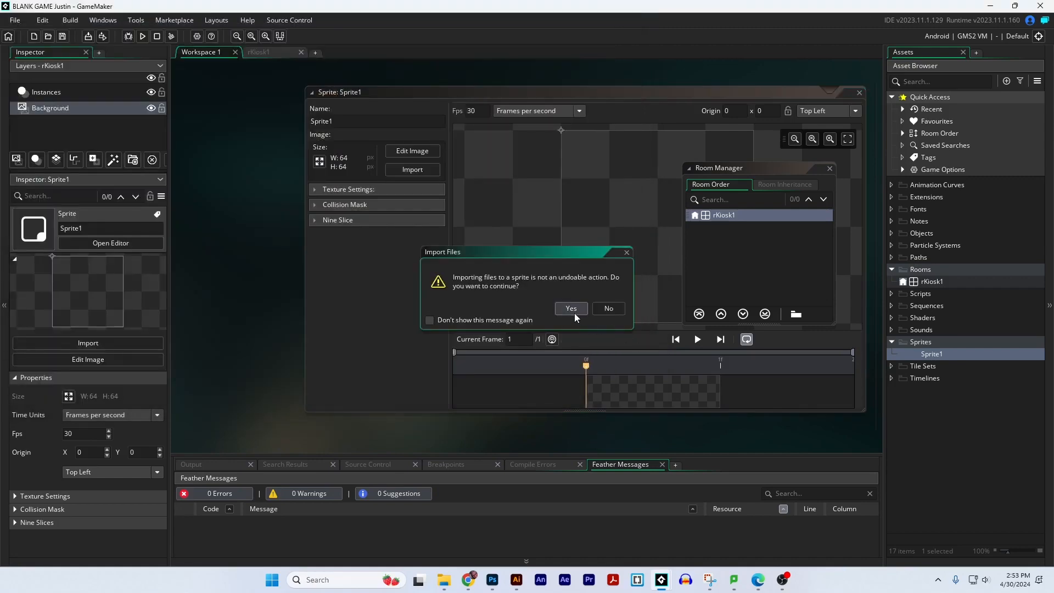
pyautogui.click(571, 309)
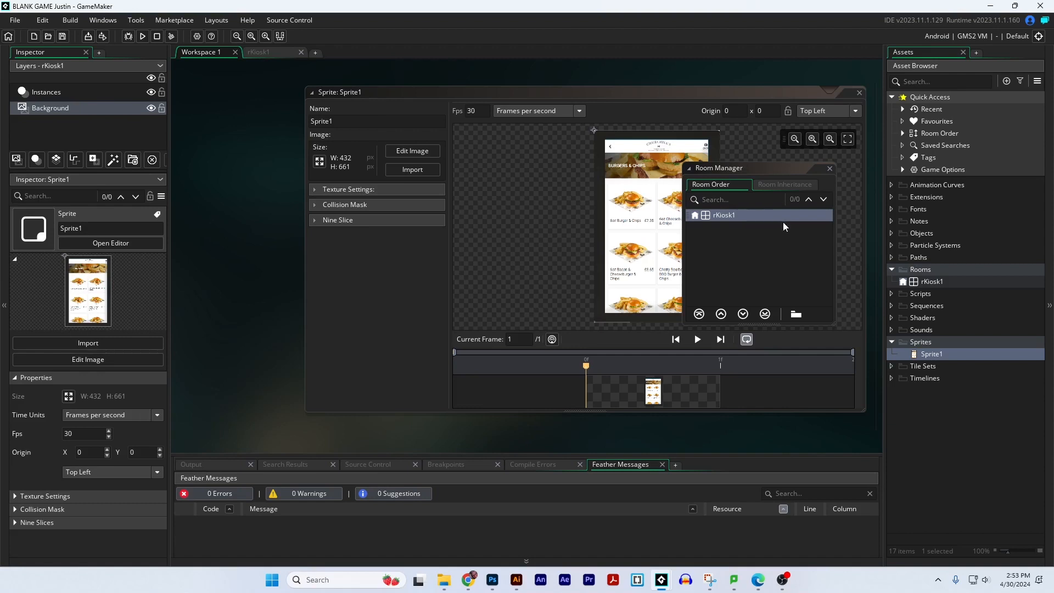
# Step: Set the rKiosk1 room's width to 432 and height to 661, and open it in the room editor
pyautogui.click(938, 282)
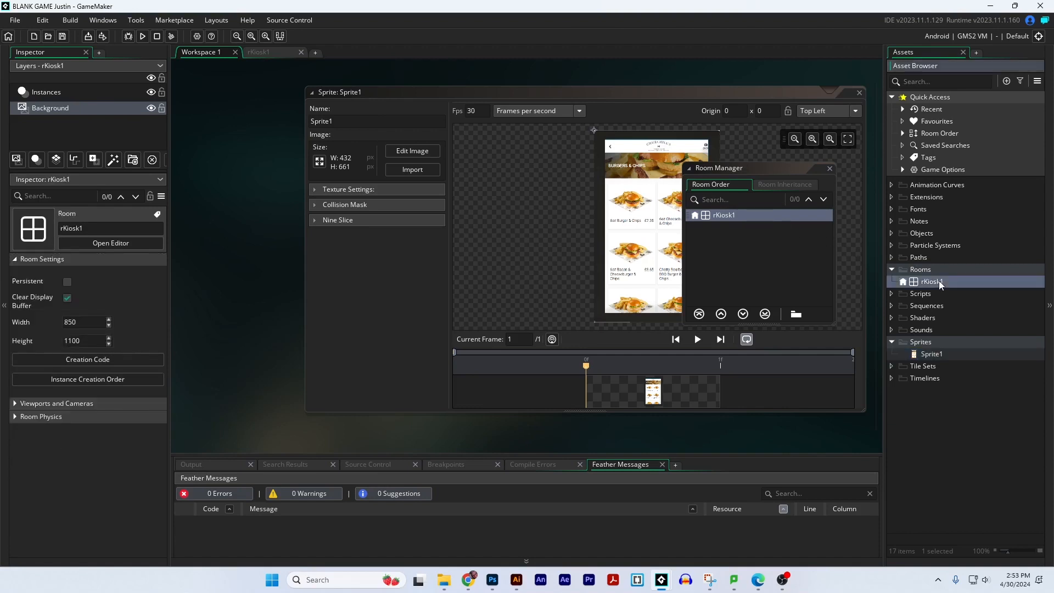
pyautogui.click(82, 322)
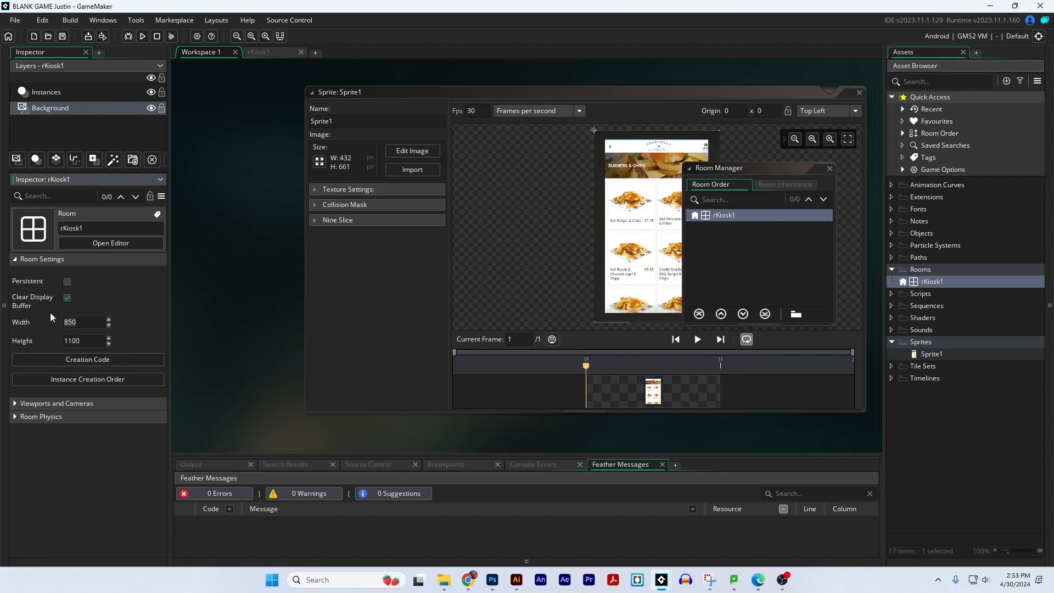
pyautogui.write('432')
pyautogui.write('661')
pyautogui.click(236, 342)
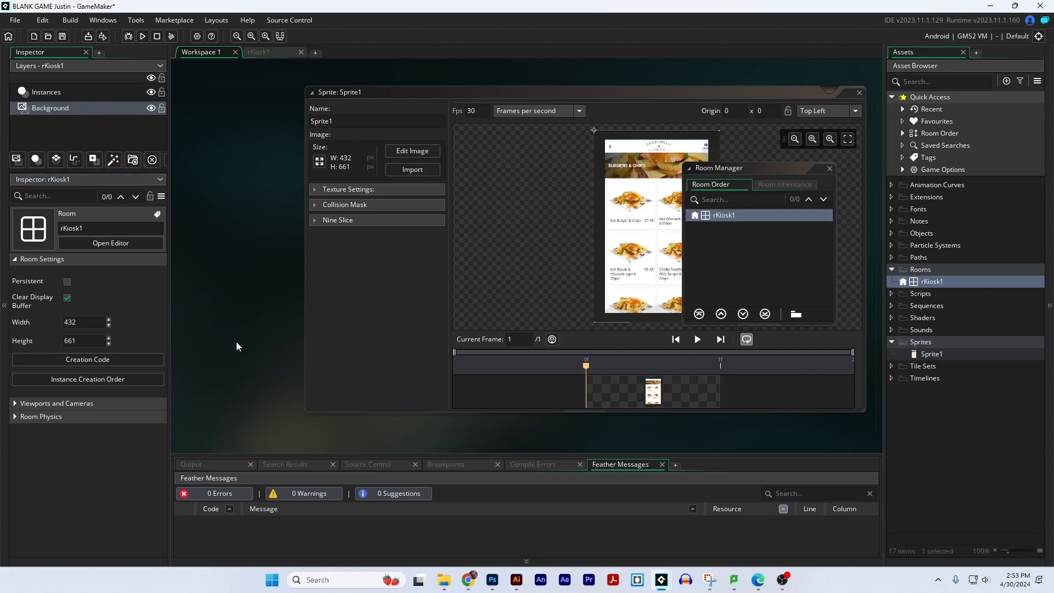
pyautogui.doubleClick(943, 281)
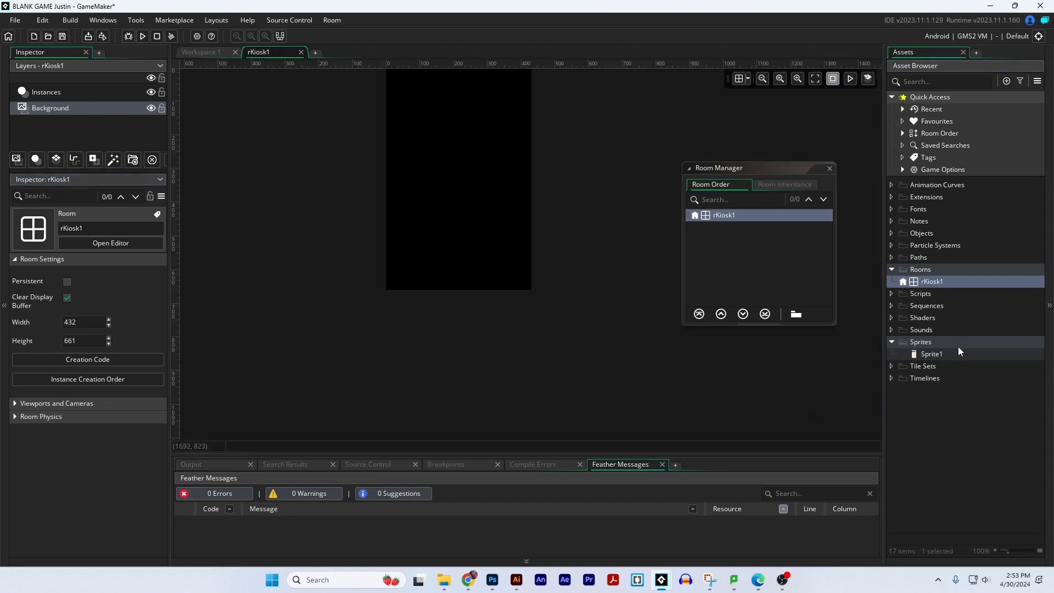
# Step: Rename Sprite1 to sKiosk1
pyautogui.click(932, 354)
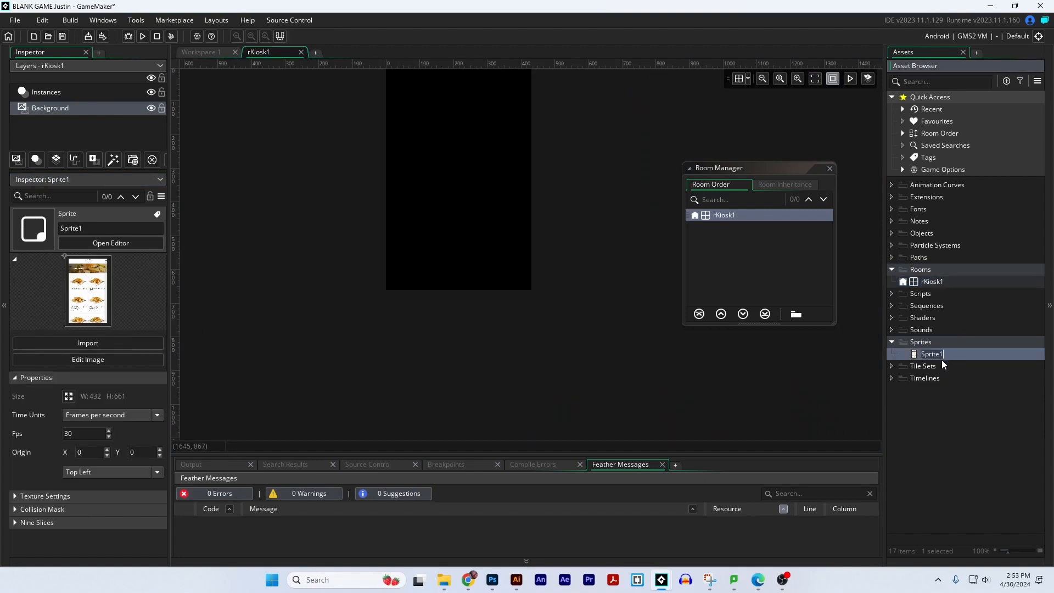
pyautogui.press('BackSpace')
pyautogui.press('Return')
# Step: Assign the sKiosk1 sprite to the Background layer of the rKiosk1 room
pyautogui.click(932, 284)
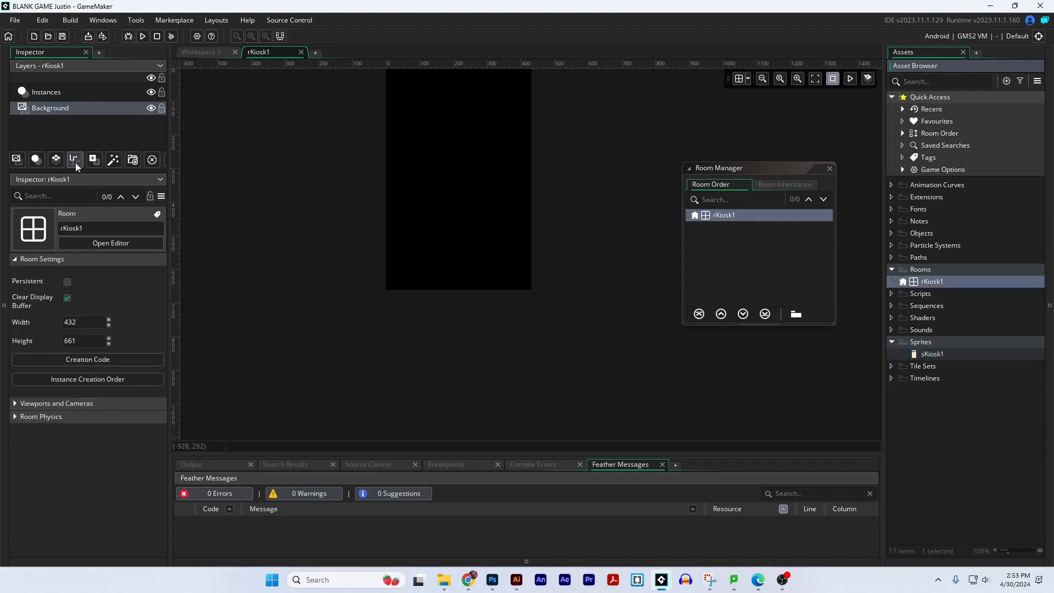
pyautogui.click(88, 110)
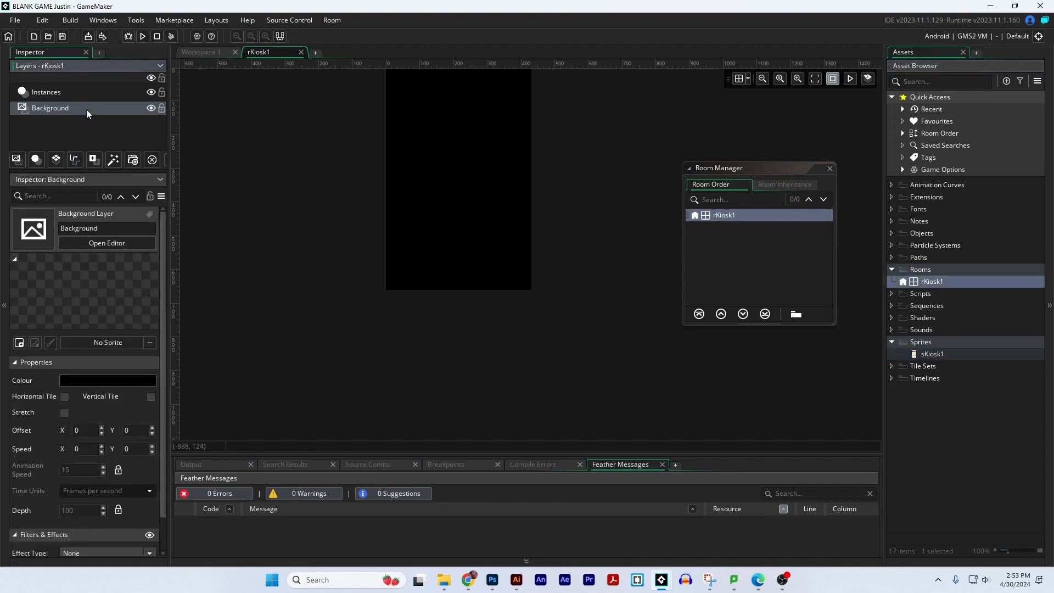
pyautogui.click(111, 343)
pyautogui.click(117, 395)
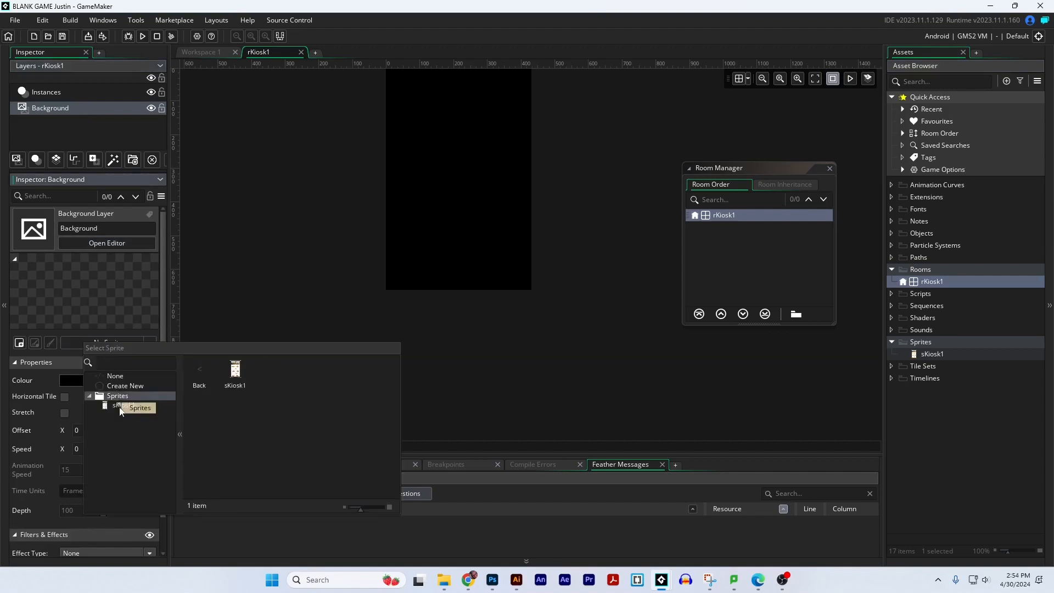
pyautogui.click(118, 406)
pyautogui.scroll(3, 510, 382)
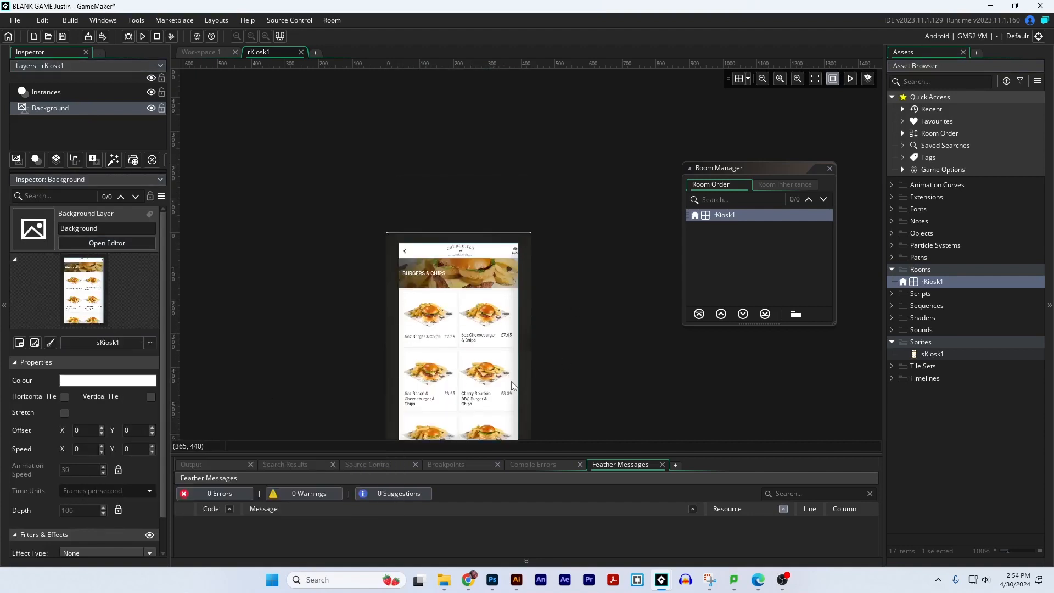
pyautogui.scroll(-2, 512, 384)
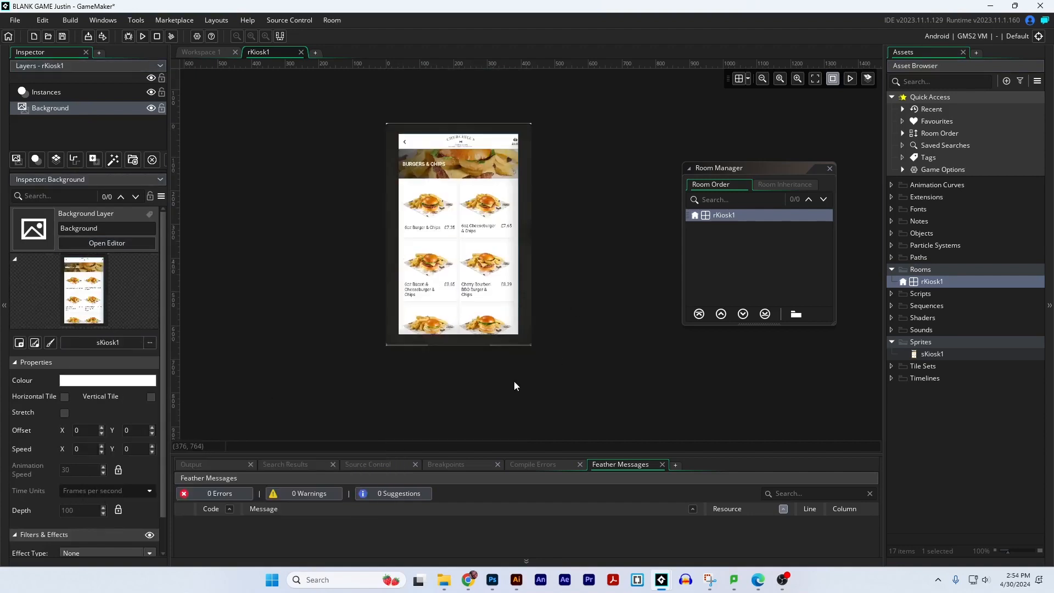
# Step: Try to run the game for the Android target platform
pyautogui.click(143, 36)
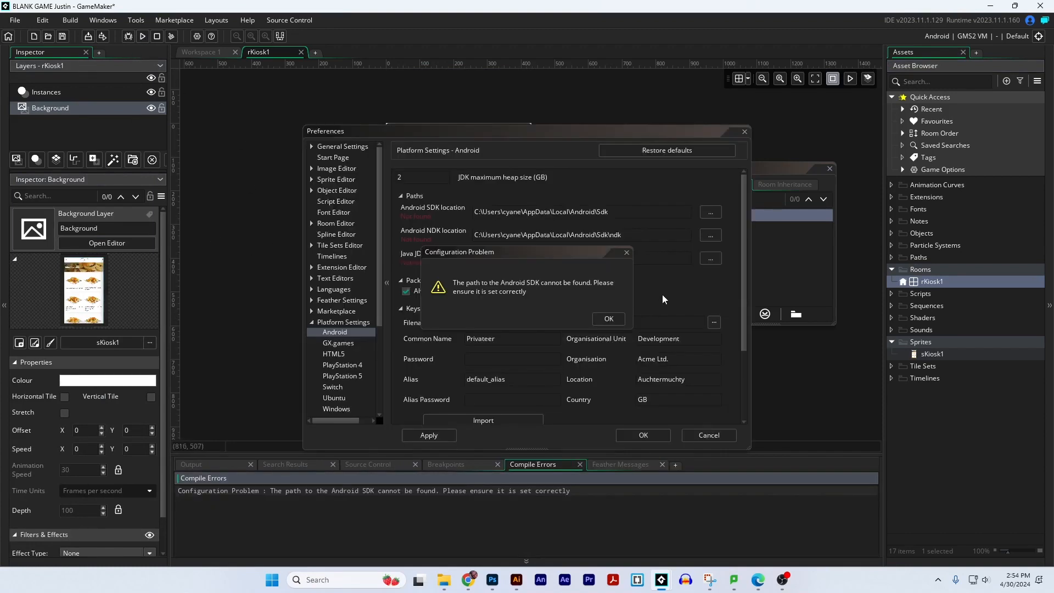
pyautogui.click(609, 319)
pyautogui.click(701, 436)
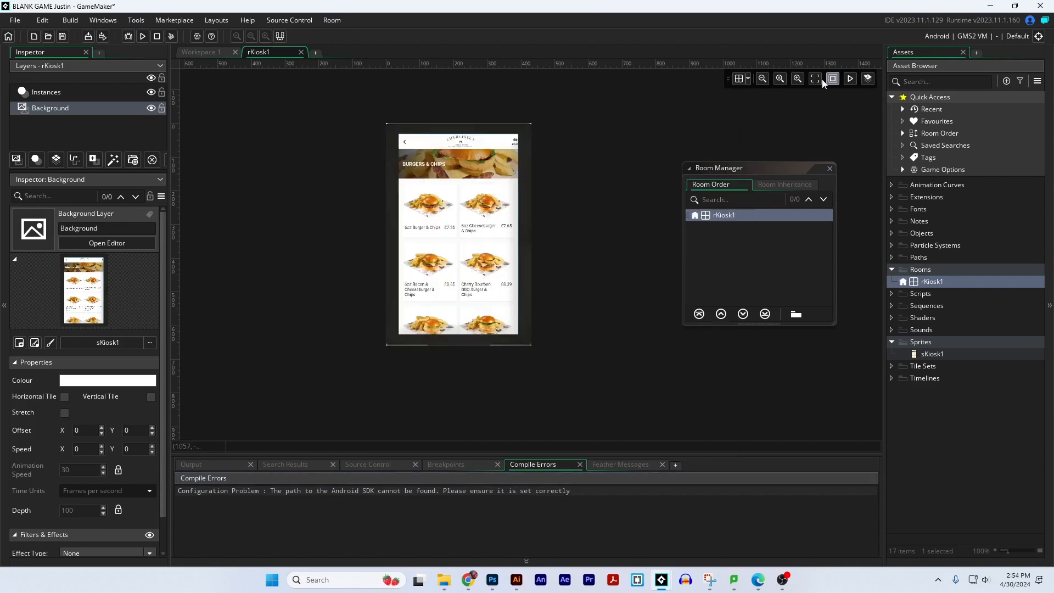
# Step: Change the target platform to Windows, test-run the game and close its window
pyautogui.click(941, 36)
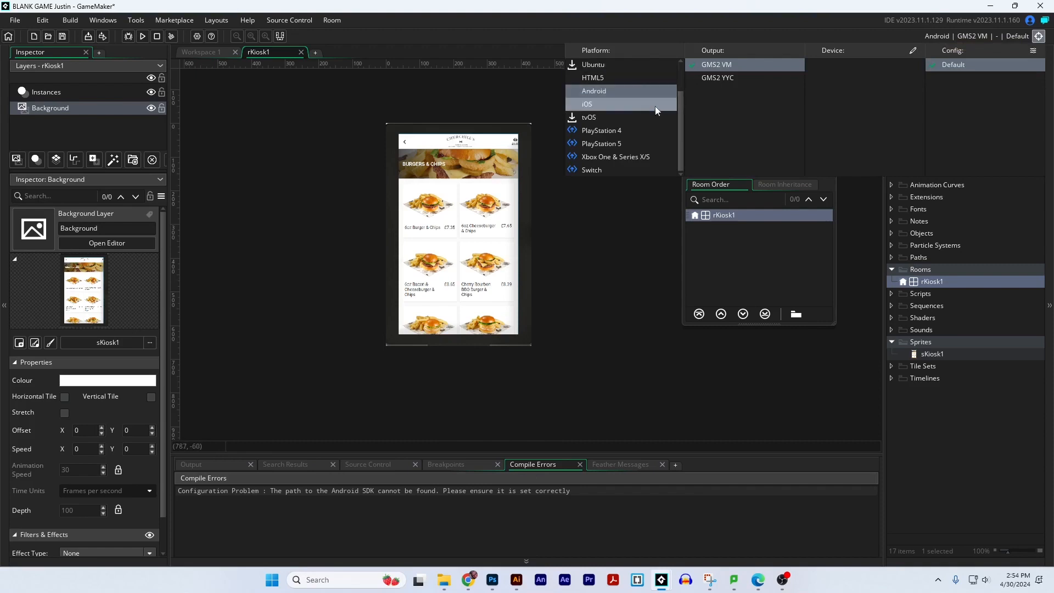
pyautogui.scroll(3, 679, 103)
pyautogui.click(643, 74)
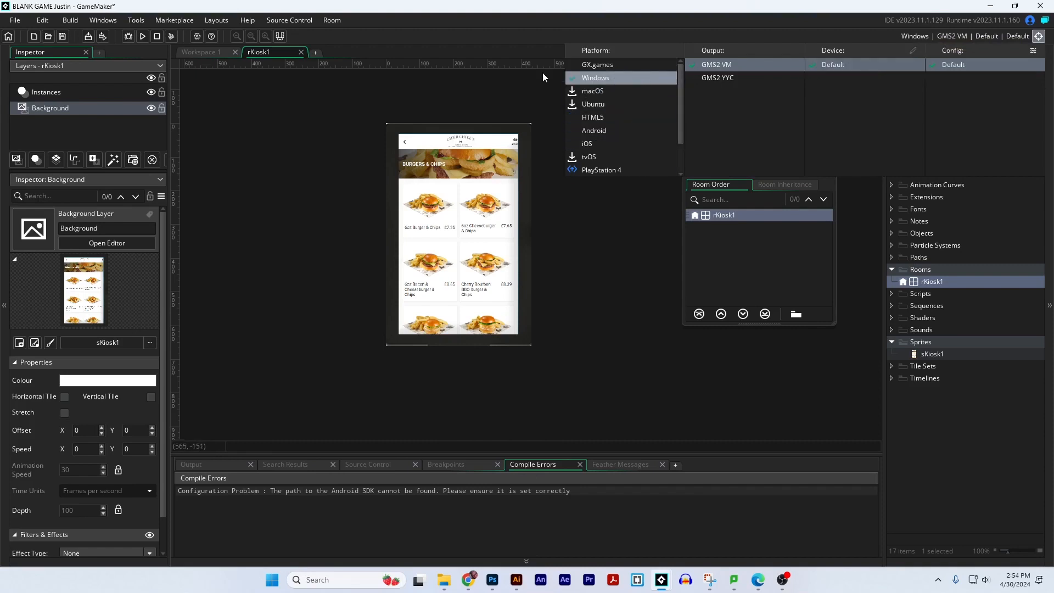
pyautogui.click(143, 36)
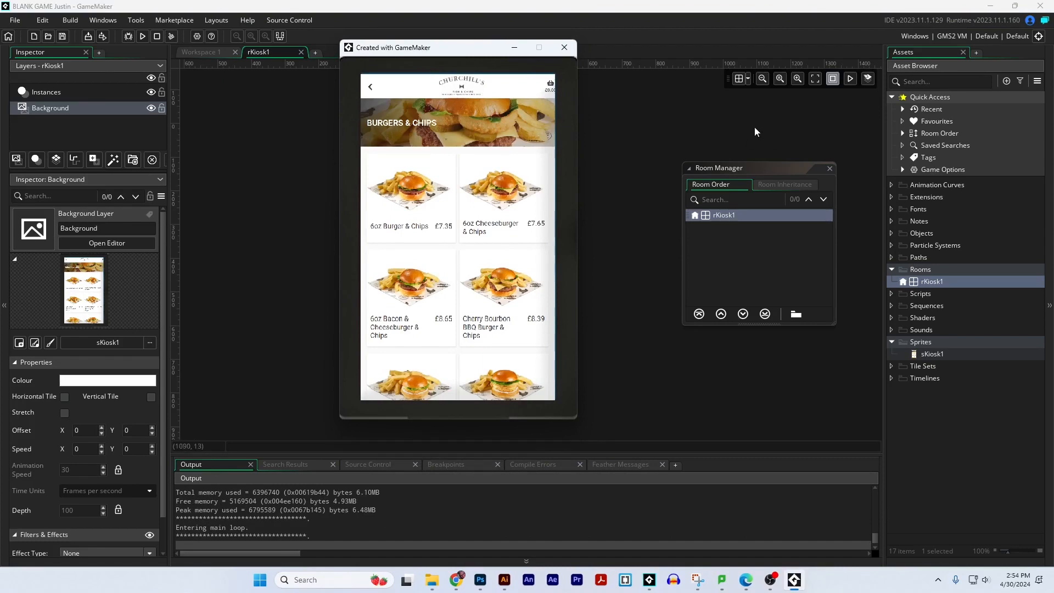
pyautogui.click(564, 47)
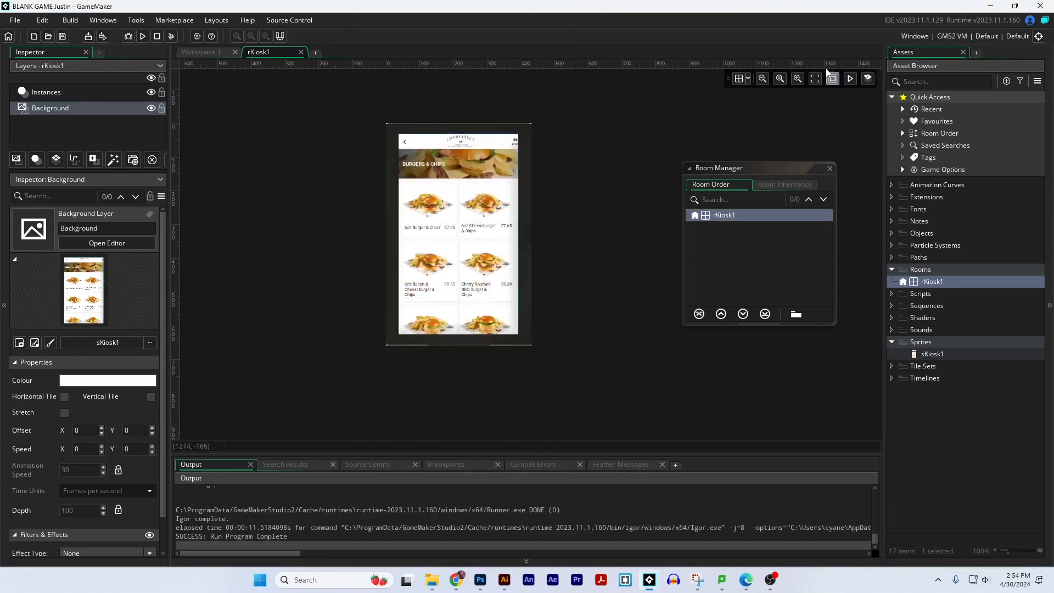
# Step: Browse the list of available target platforms and test-run the game again for Windows
pyautogui.click(914, 36)
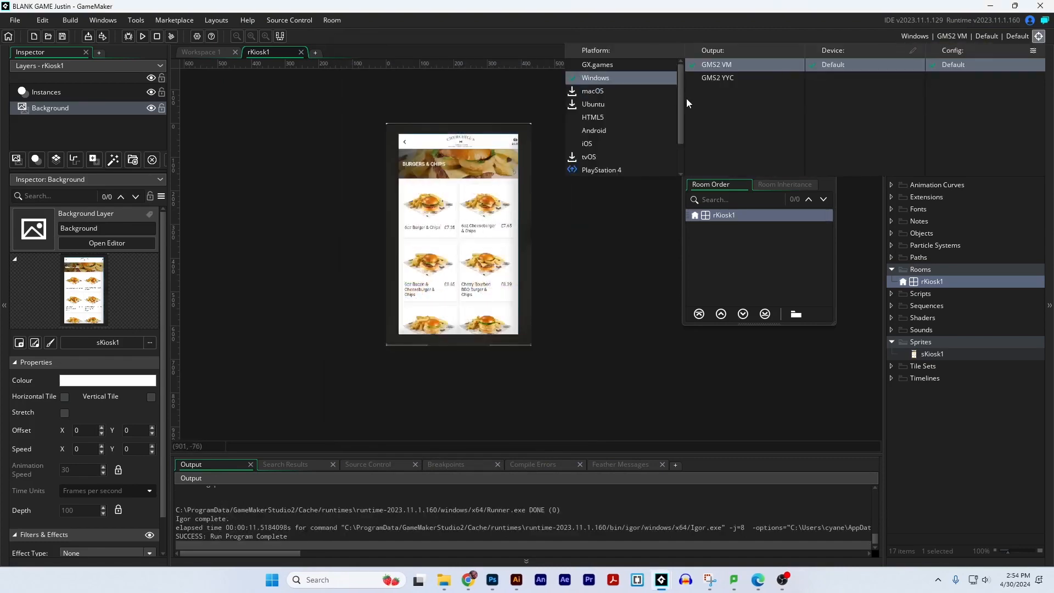
pyautogui.scroll(-3, 681, 127)
pyautogui.scroll(3, 680, 121)
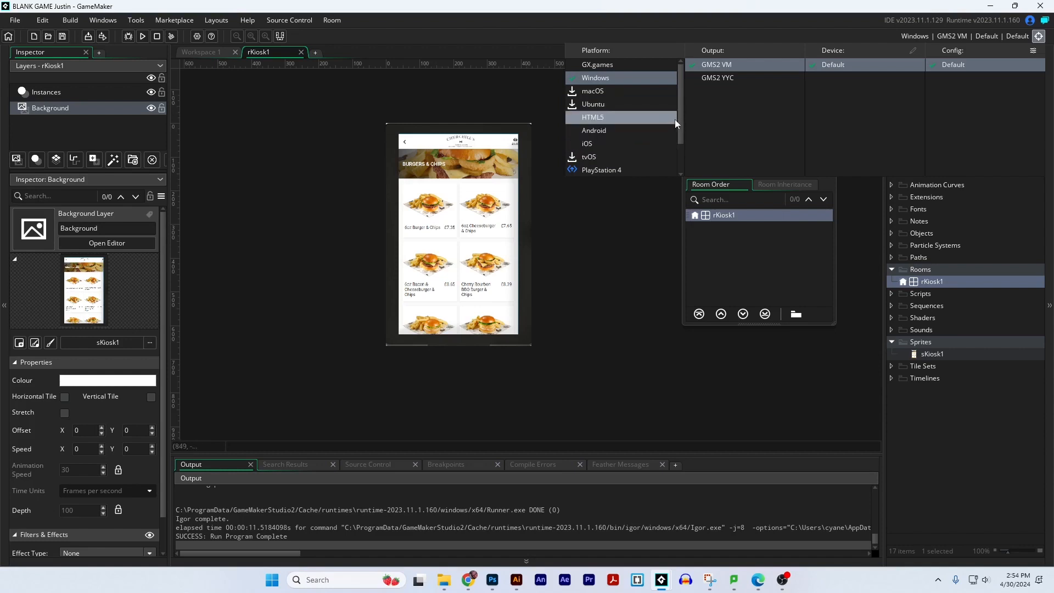
pyautogui.scroll(-3, 675, 123)
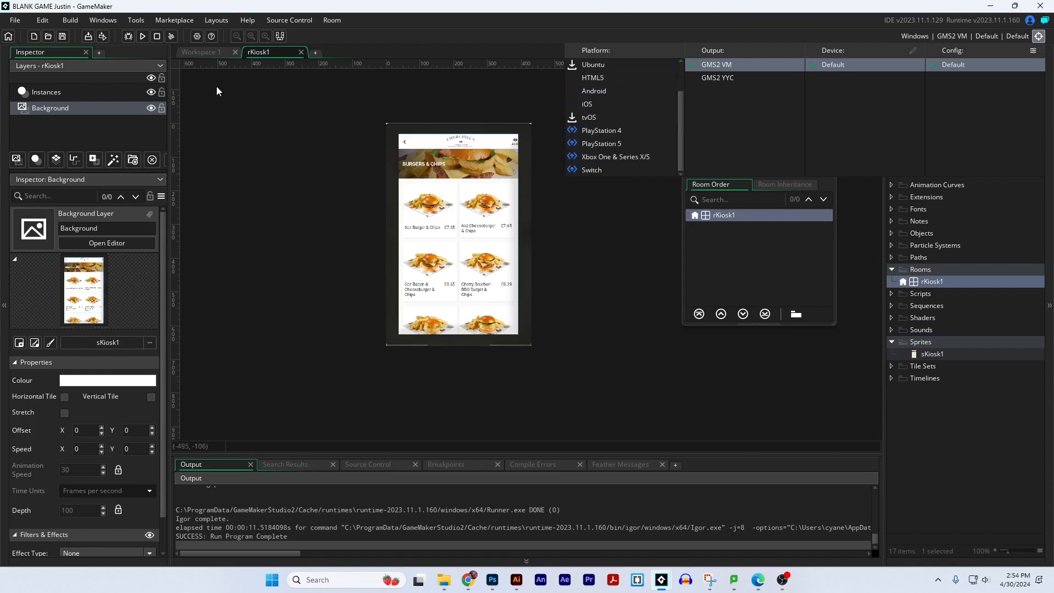
pyautogui.click(195, 88)
pyautogui.click(143, 38)
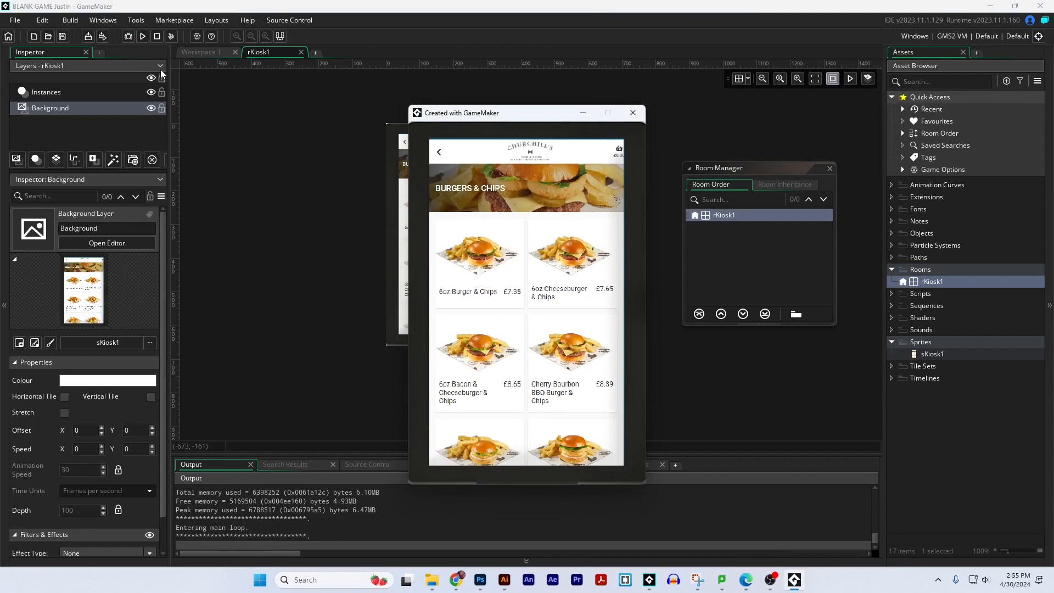
pyautogui.click(632, 113)
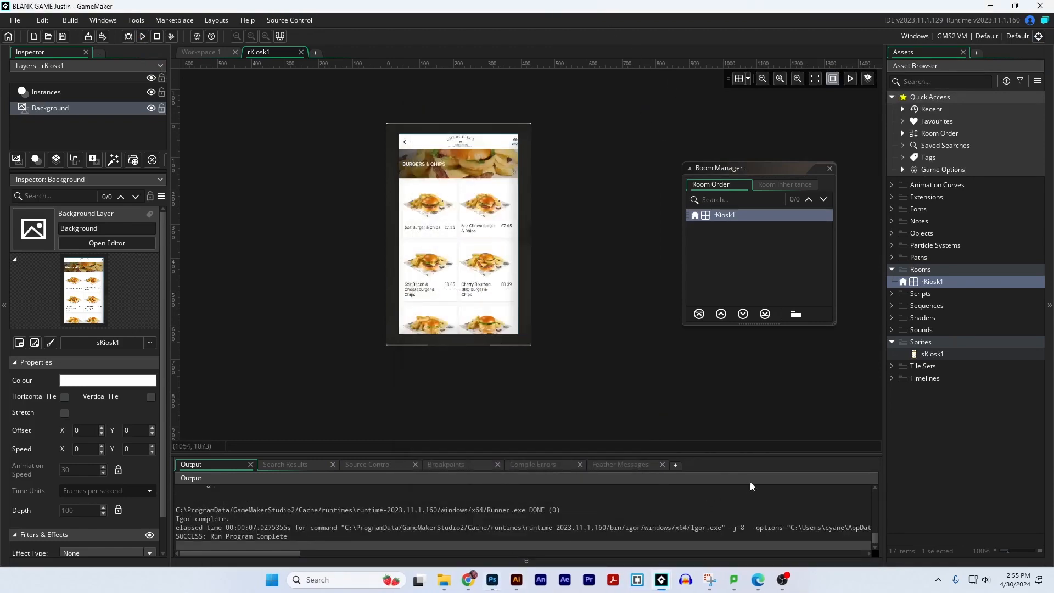
# Step: Create a new sprite in the Sprites group and import buyNow.png from the KIOSK folder as its image
pyautogui.click(941, 343)
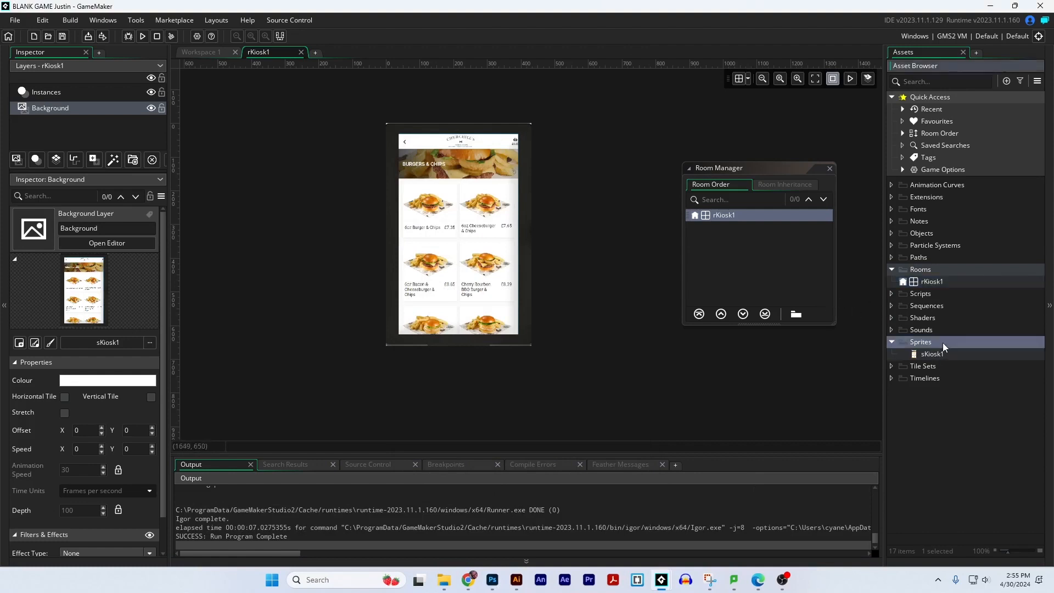
pyautogui.rightClick(946, 346)
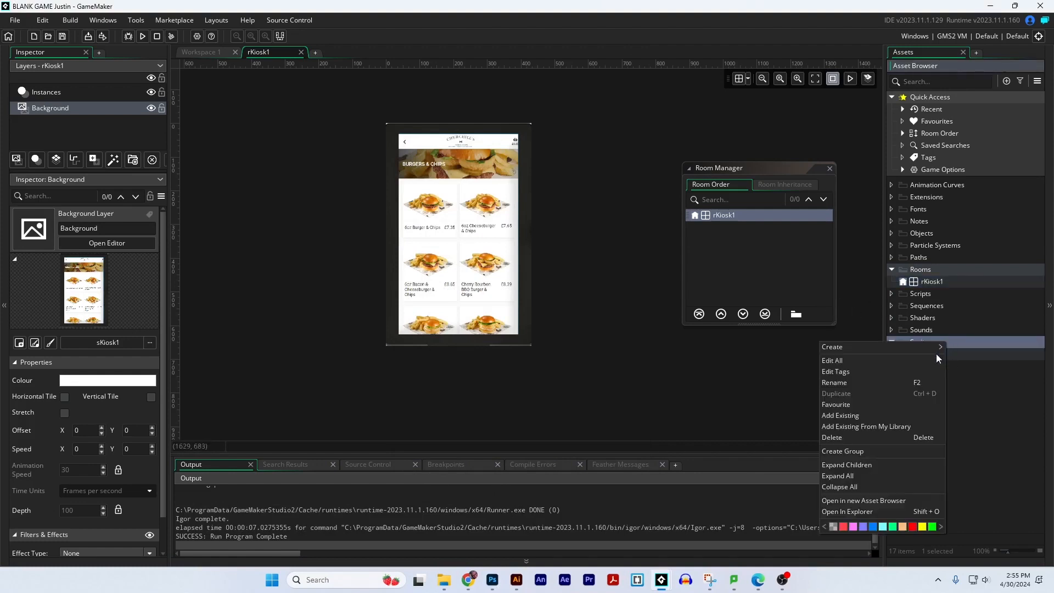
pyautogui.moveTo(940, 347)
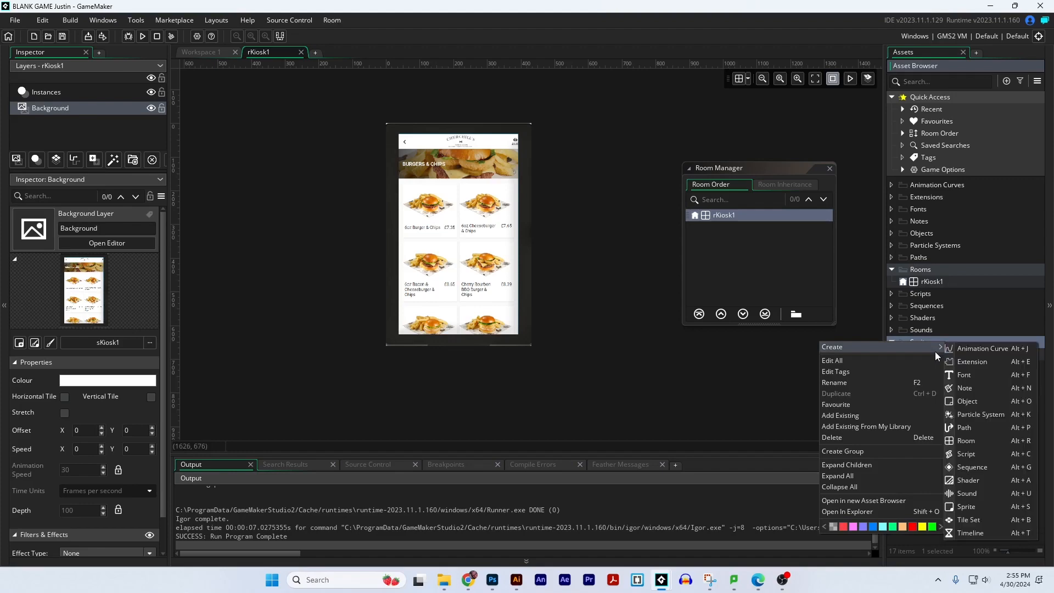
pyautogui.click(988, 506)
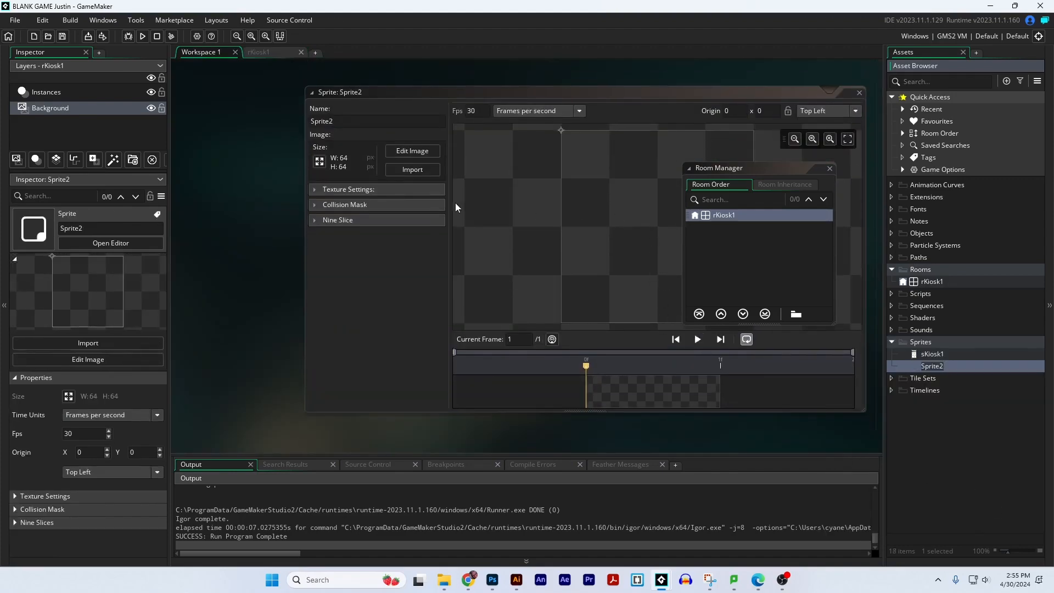
pyautogui.click(412, 169)
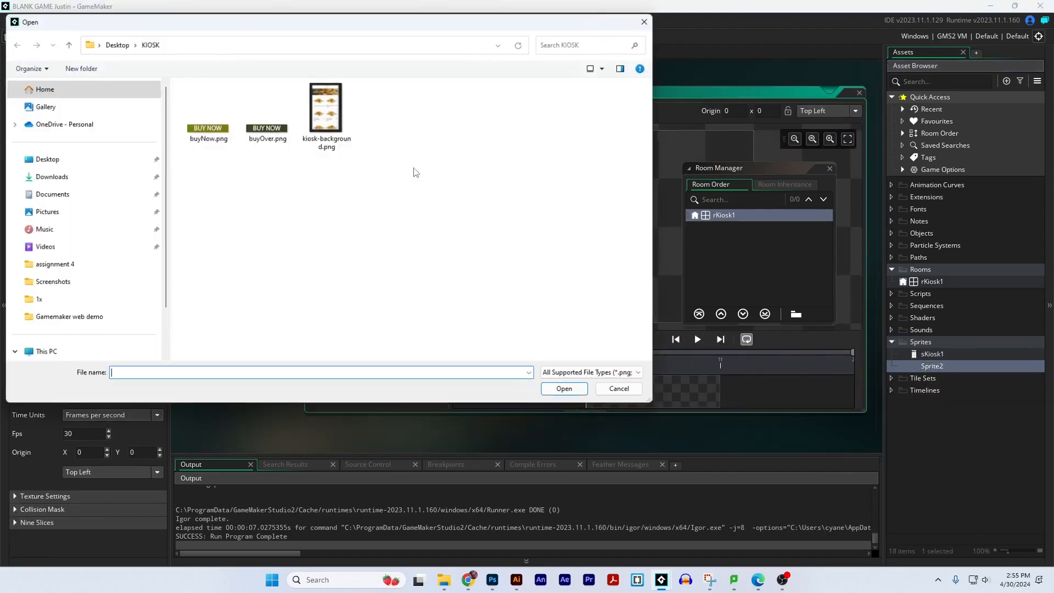
pyautogui.click(209, 132)
pyautogui.click(565, 389)
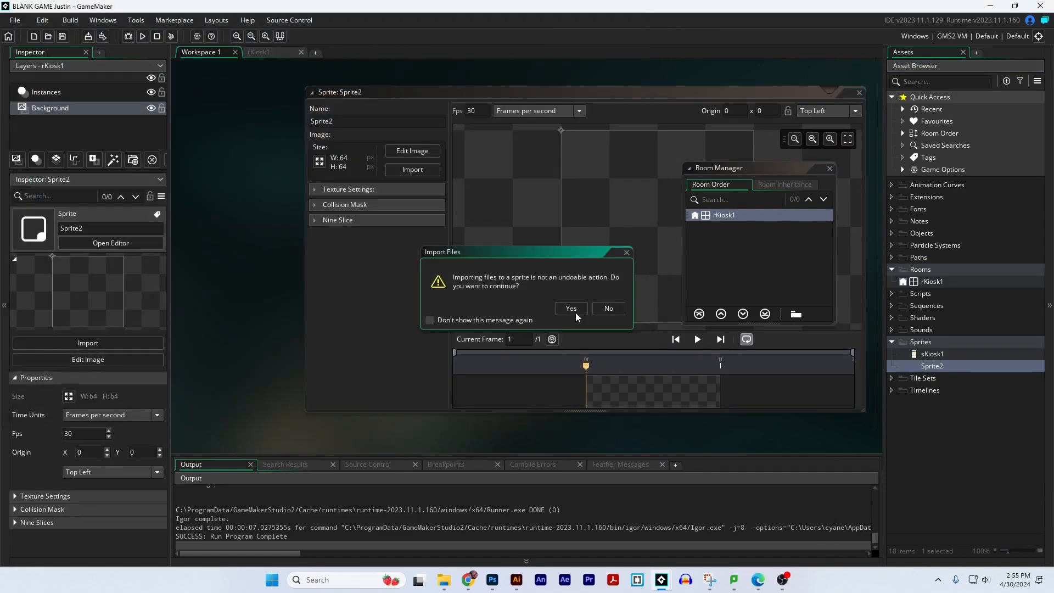
pyautogui.click(569, 306)
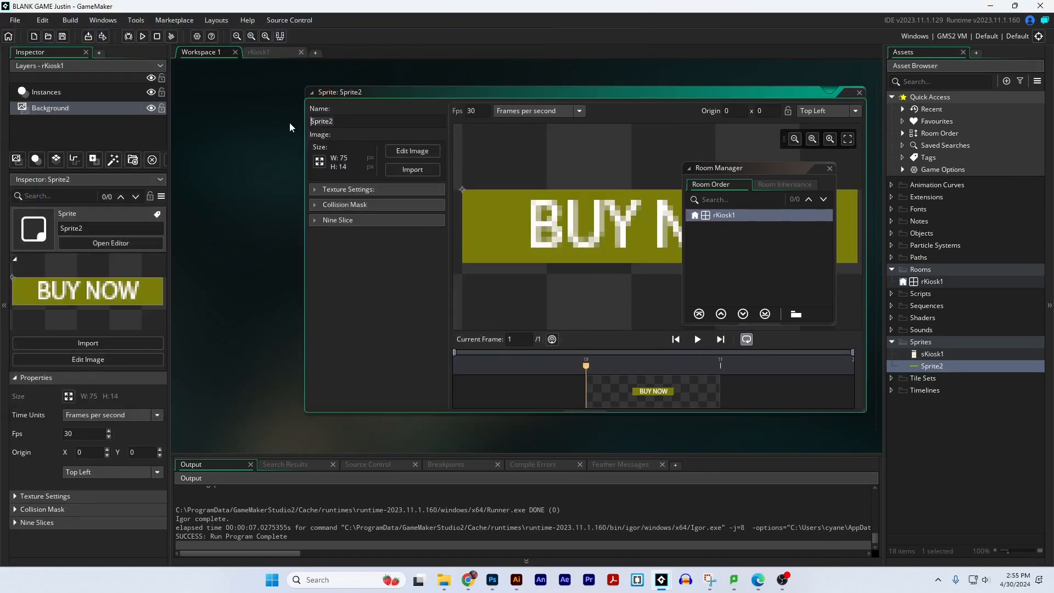
# Step: Rename the newly imported BUY NOW sprite as sBuyNow
pyautogui.hotkey('ctrl', 'a')
pyautogui.write('s')
pyautogui.moveTo(774, 94); pyautogui.dragTo(739, 82)
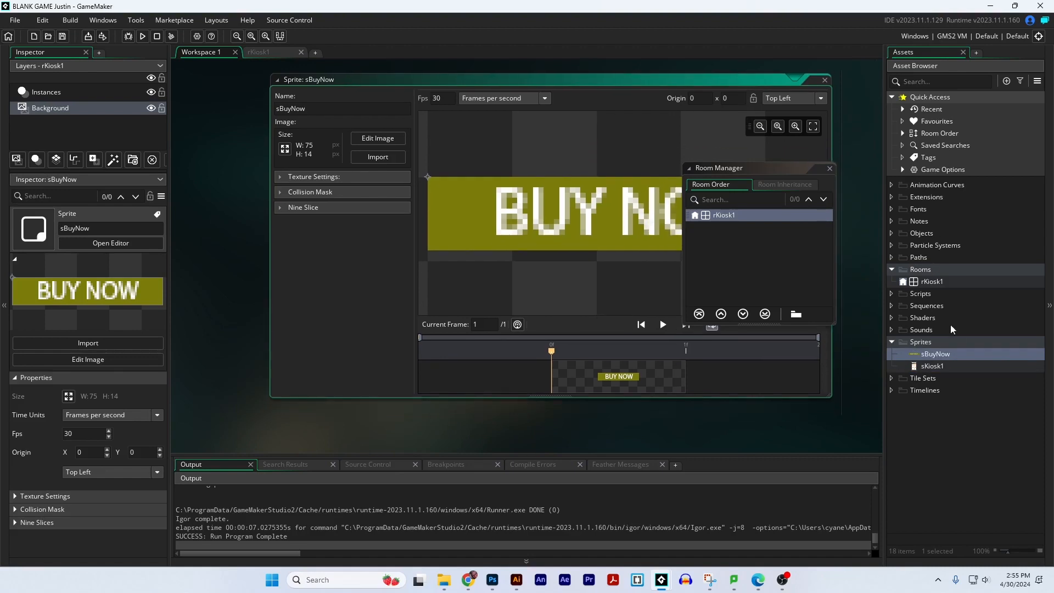
# Step: Create another sprite in the Sprites group and import buyOver.png as its image
pyautogui.rightClick(967, 342)
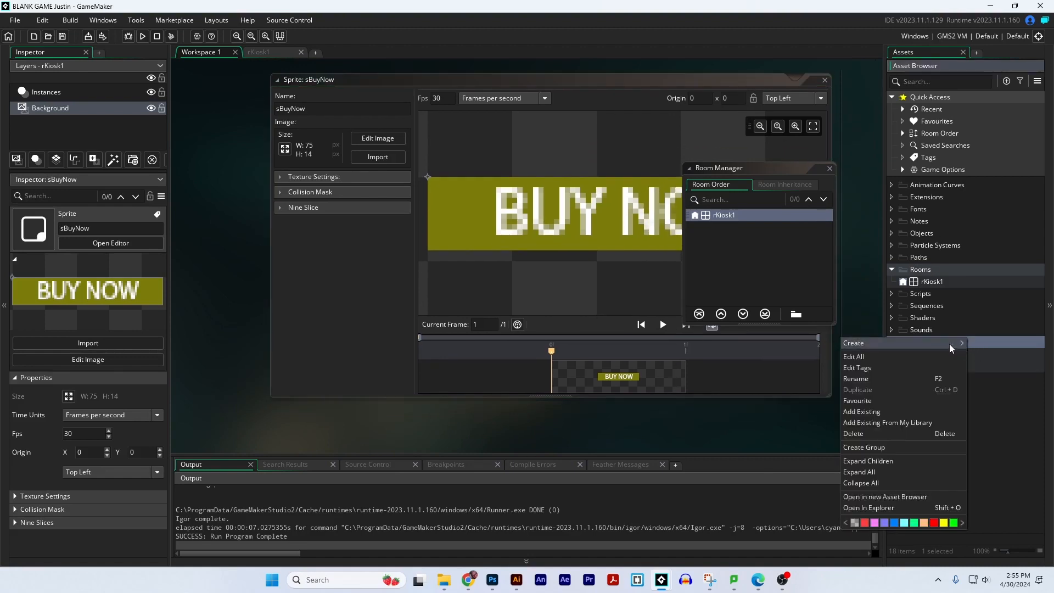
pyautogui.moveTo(952, 344)
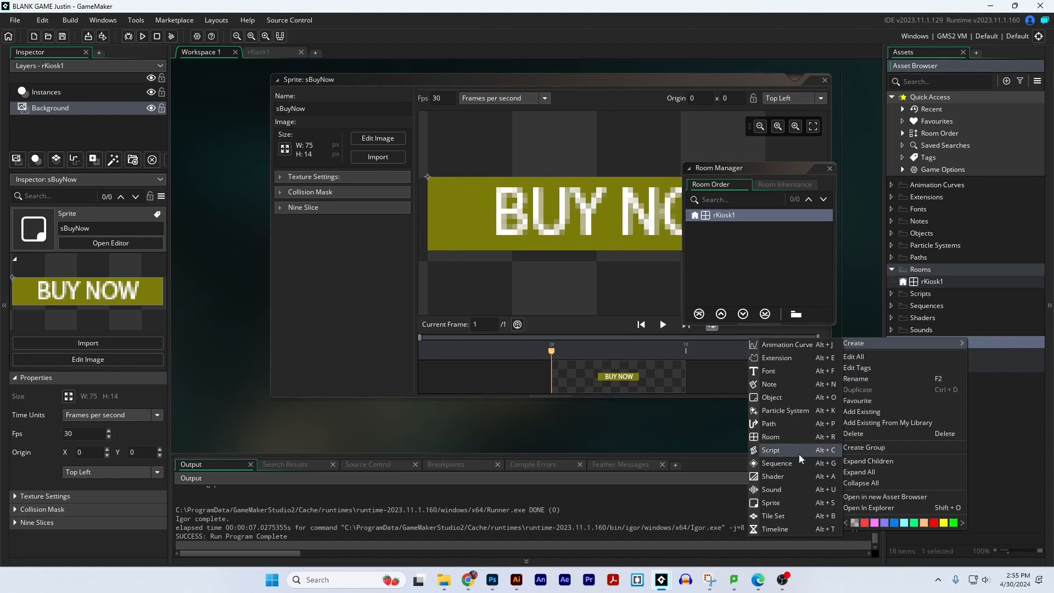
pyautogui.click(795, 502)
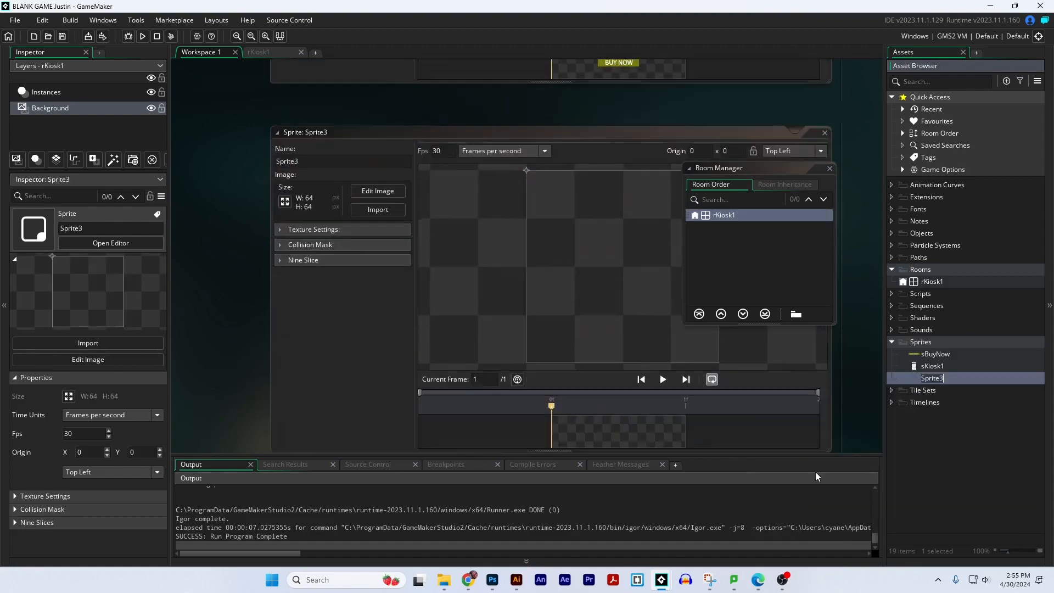
pyautogui.click(378, 169)
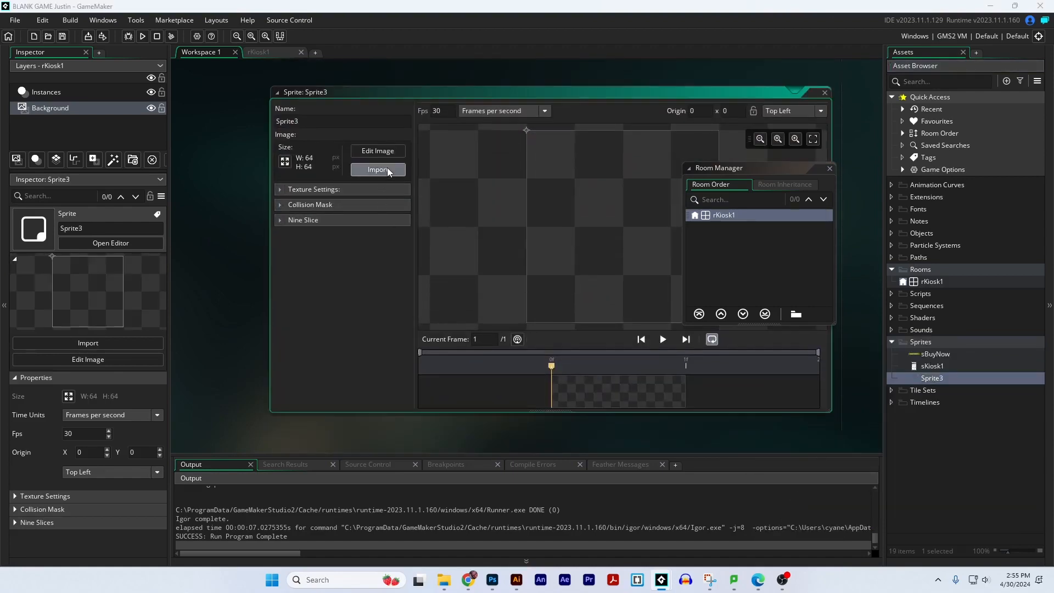
pyautogui.click(267, 118)
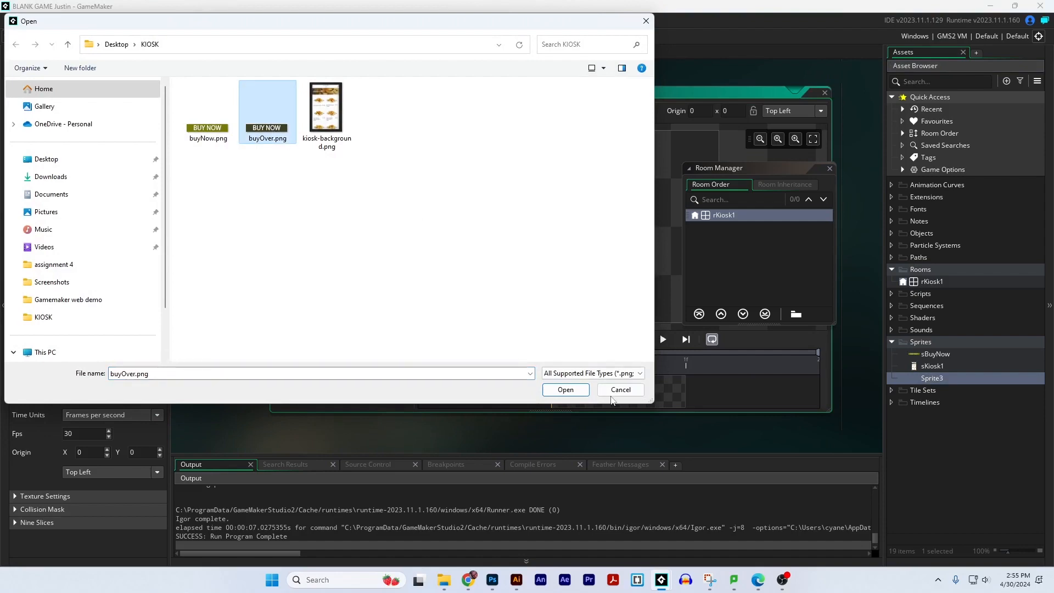
pyautogui.click(565, 389)
pyautogui.click(571, 308)
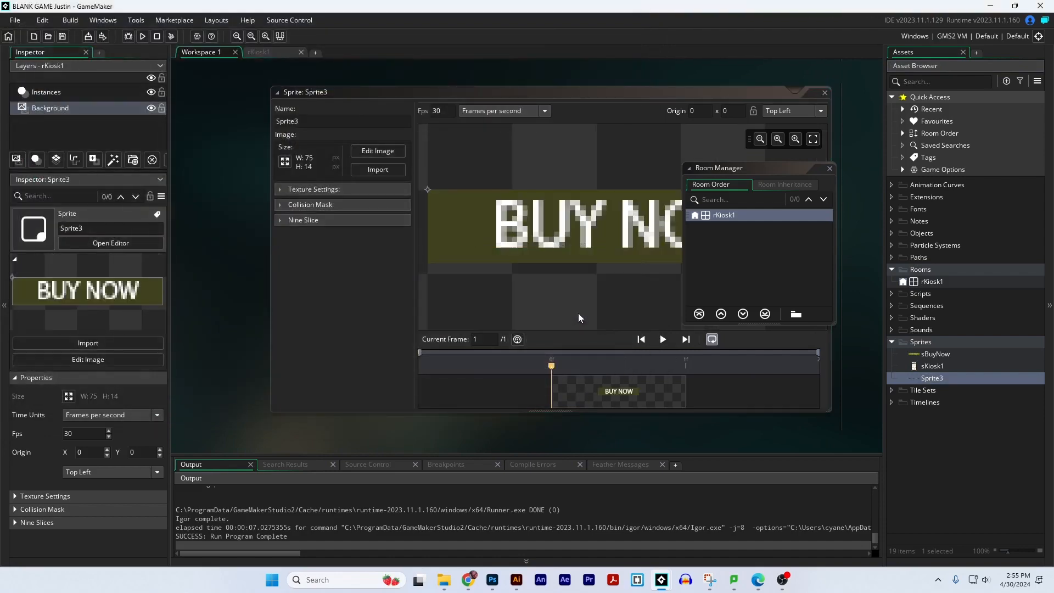
# Step: Rename the darker BUY NOW sprite as sBuyNowOver
pyautogui.click(930, 381)
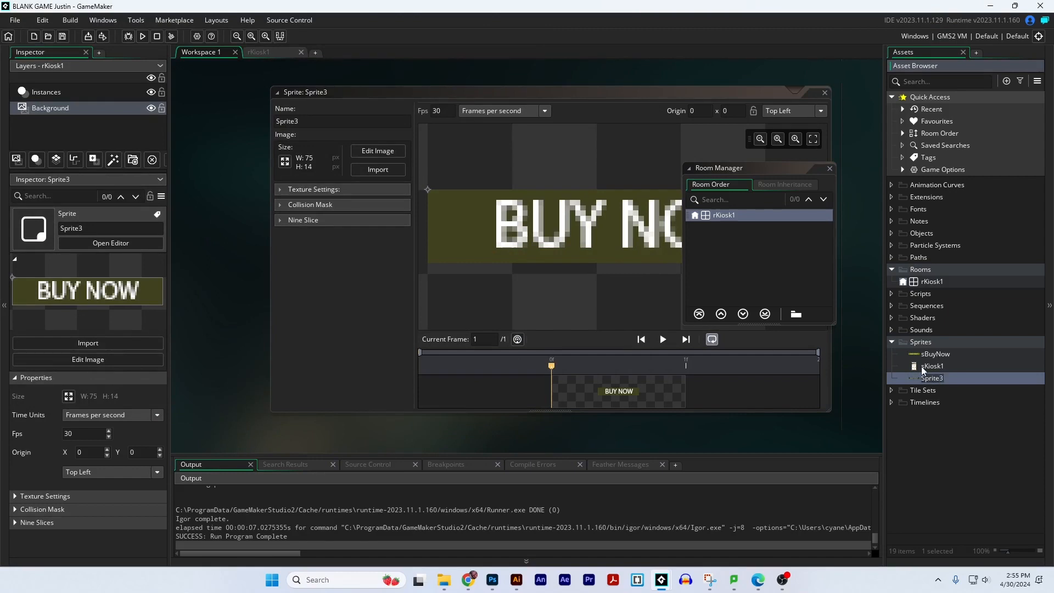
pyautogui.press('BackSpace')
pyautogui.press('Return')
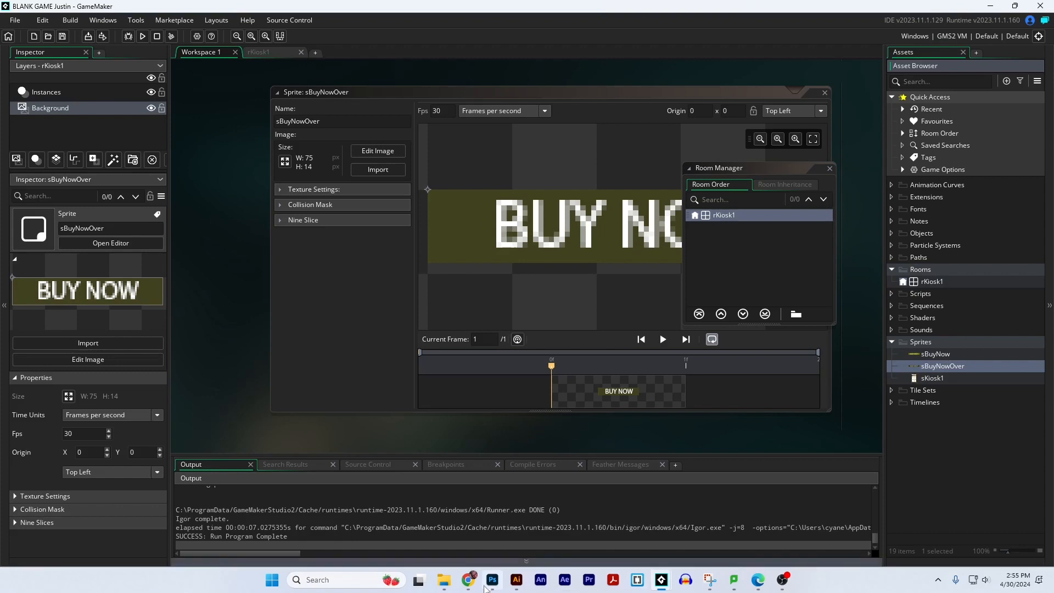
# Step: Switch to Chrome and examine the image search results for examples of kiosk screens
pyautogui.click(470, 583)
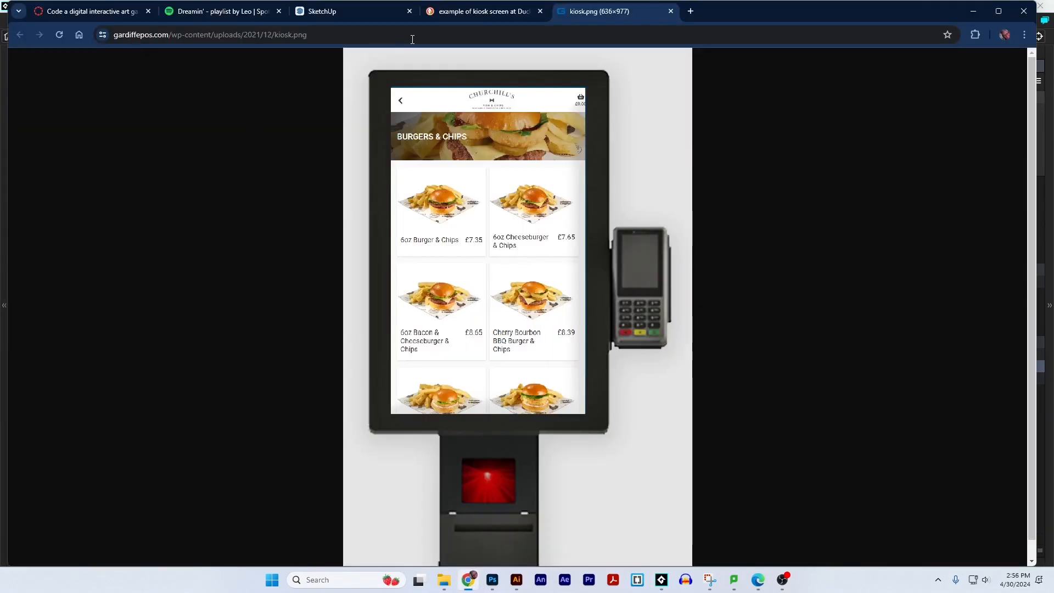
pyautogui.click(466, 12)
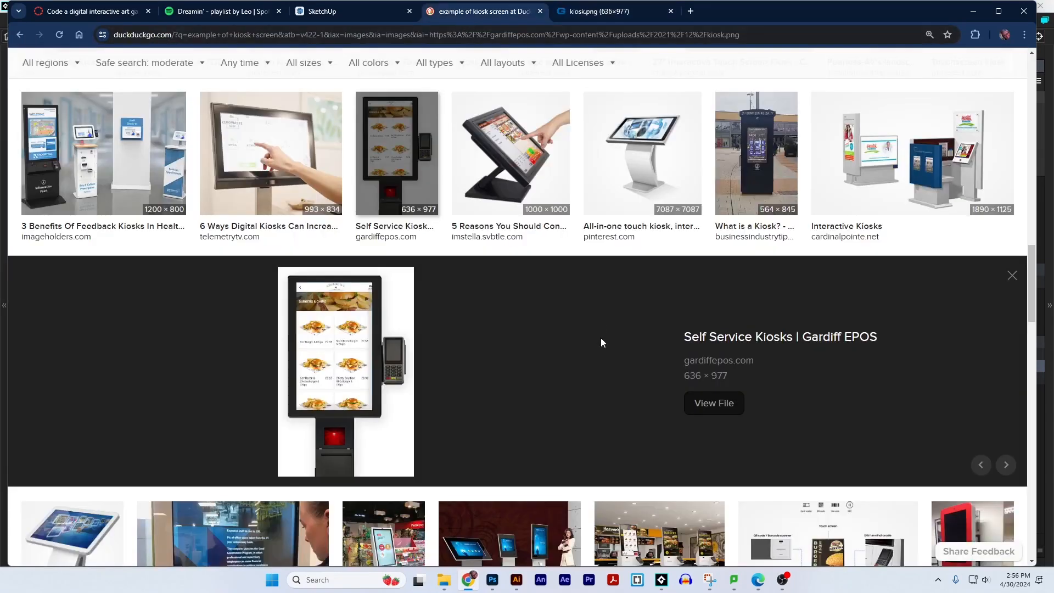
pyautogui.scroll(3, 583, 341)
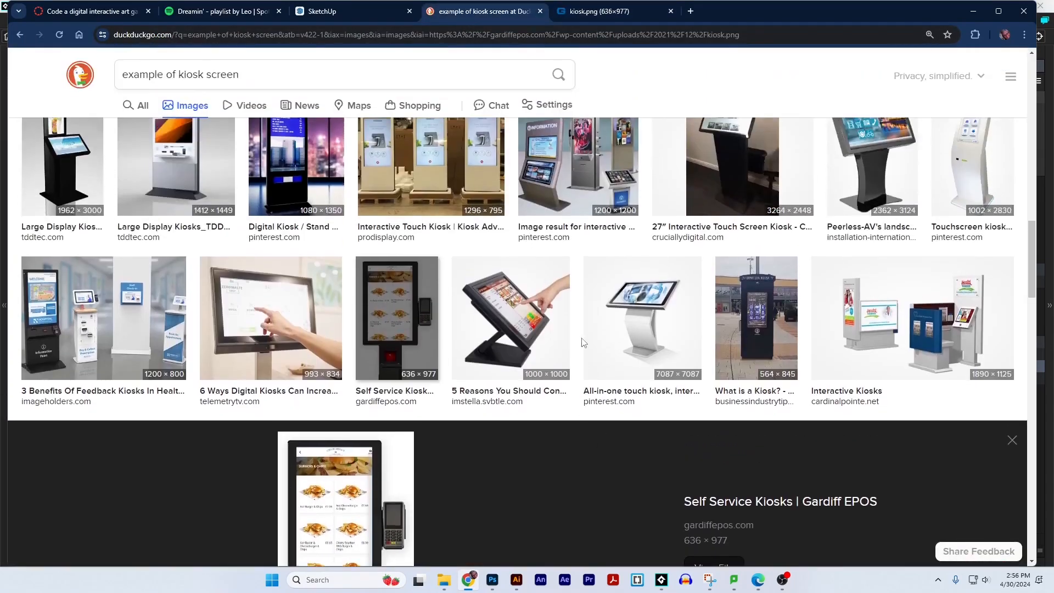
pyautogui.scroll(-5, 583, 345)
pyautogui.scroll(-8, 583, 346)
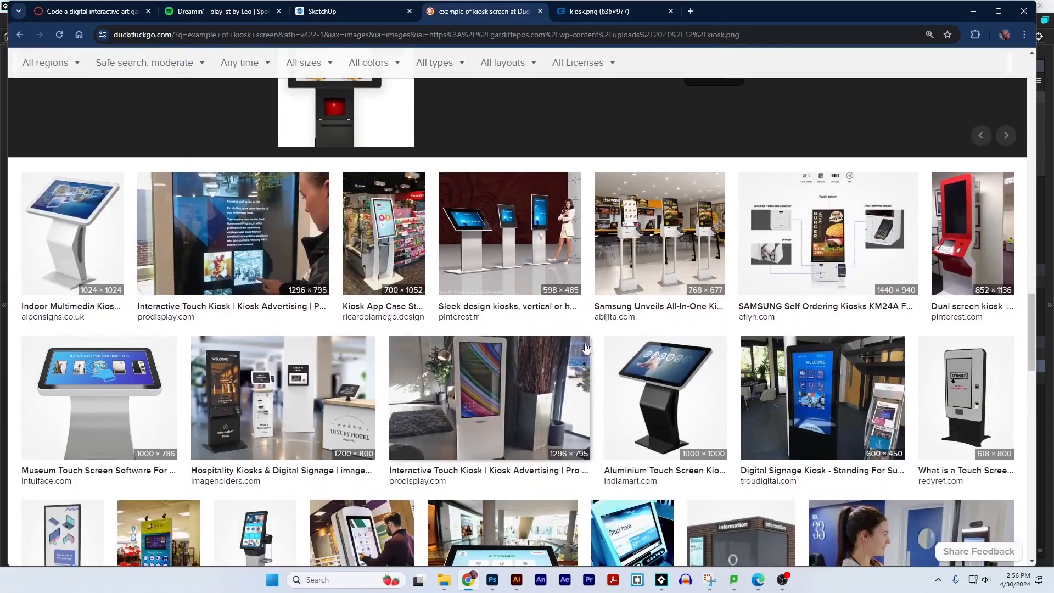
pyautogui.scroll(12, 591, 344)
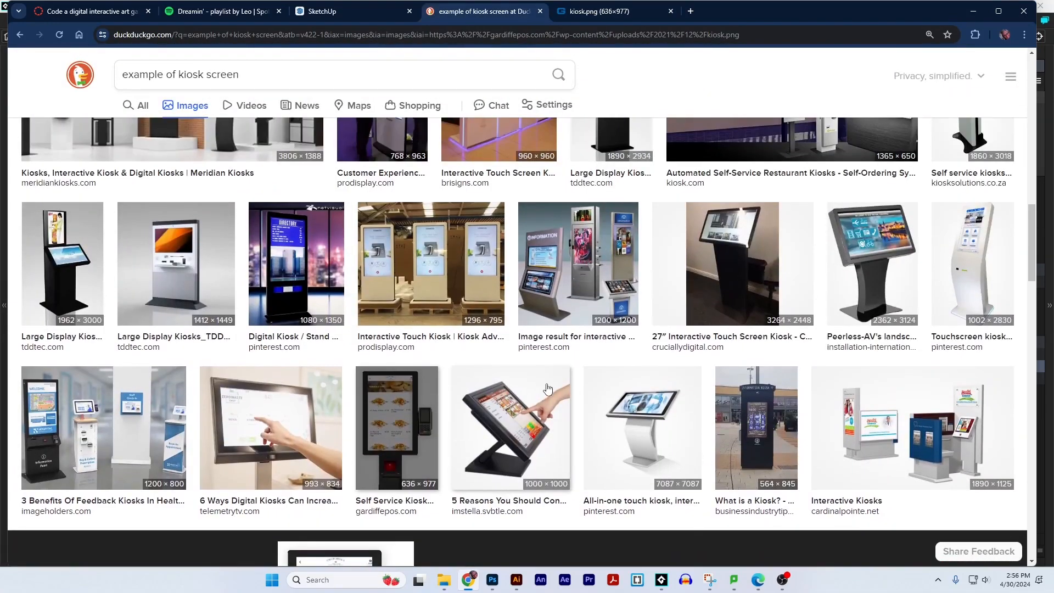
pyautogui.scroll(2, 543, 387)
pyautogui.scroll(2, 547, 379)
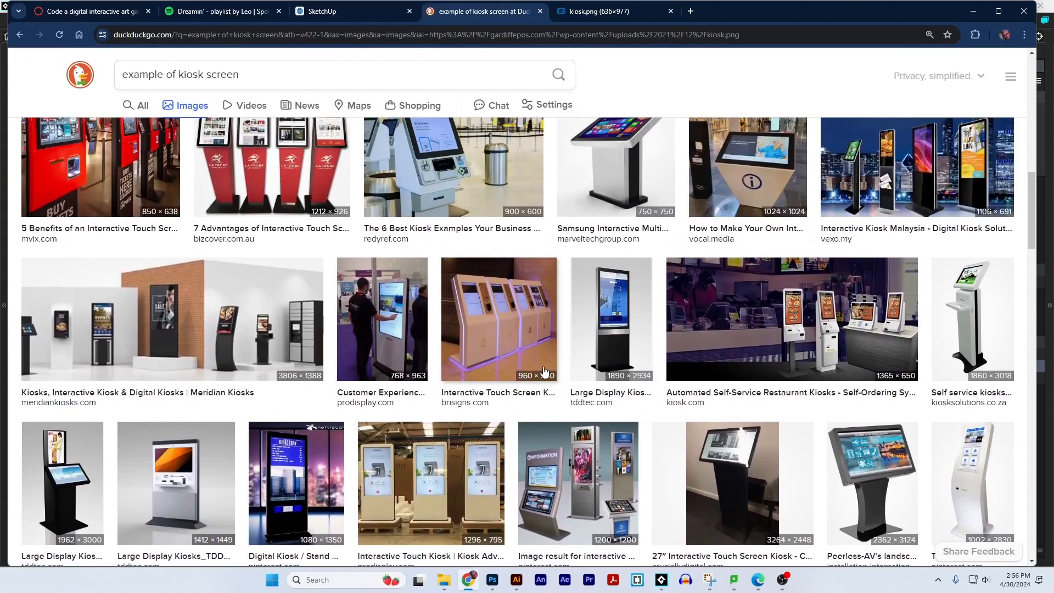
pyautogui.scroll(-4, 544, 371)
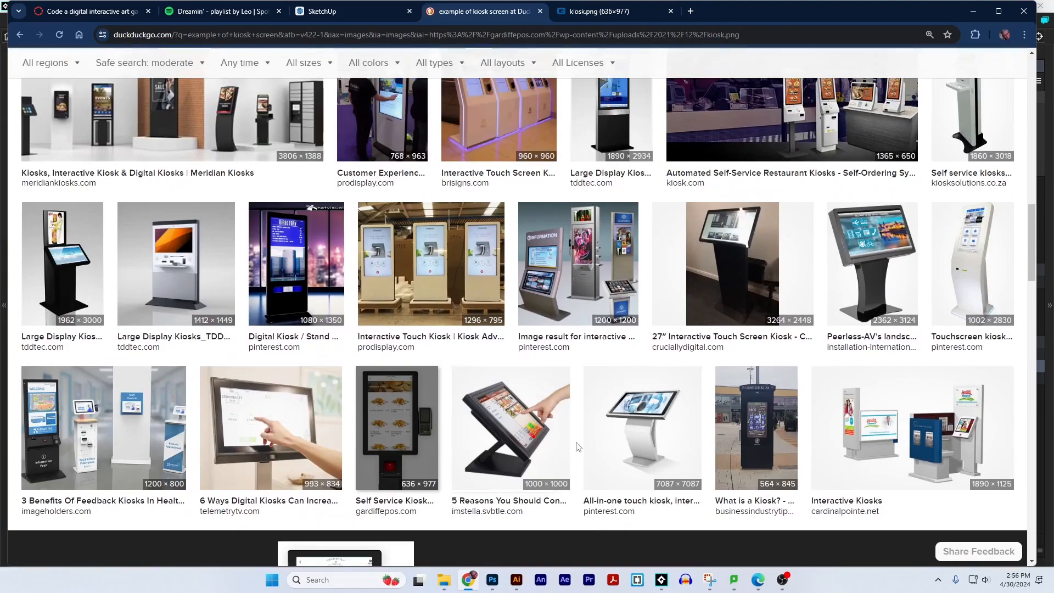
# Step: Switch to Photoshop and make a rectangular marquee selection around the 6oz Burger & Chips card in kiosk.png
pyautogui.click(501, 583)
pyautogui.scroll(-2, 429, 401)
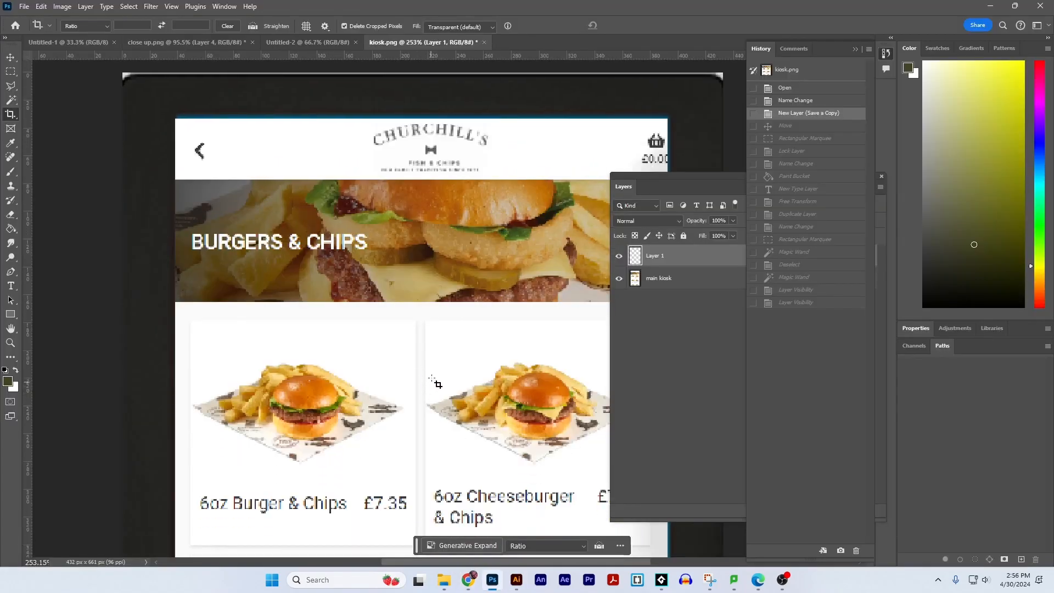
pyautogui.scroll(-1, 414, 350)
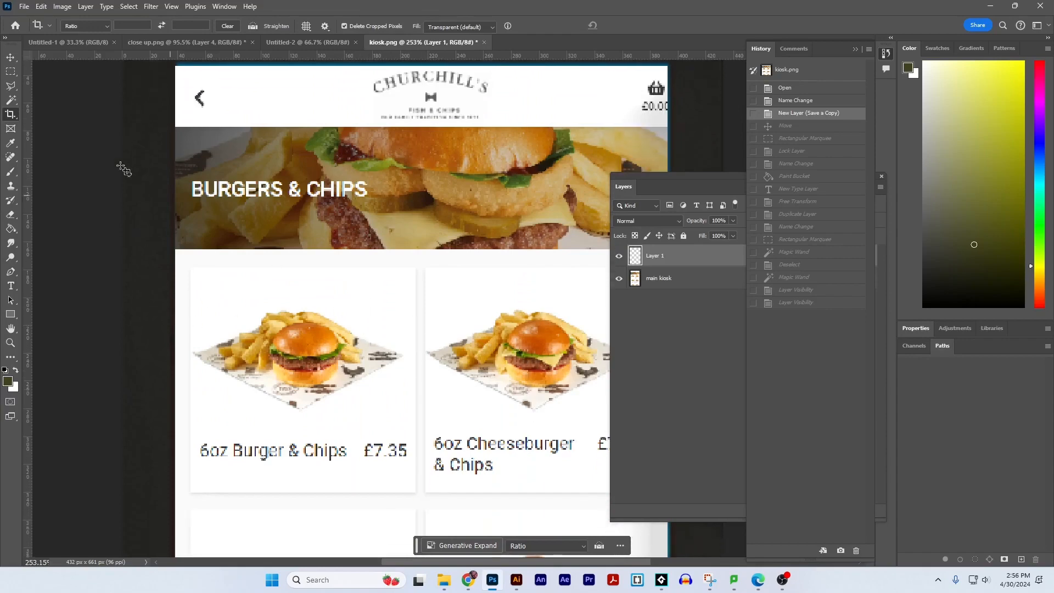
pyautogui.click(8, 381)
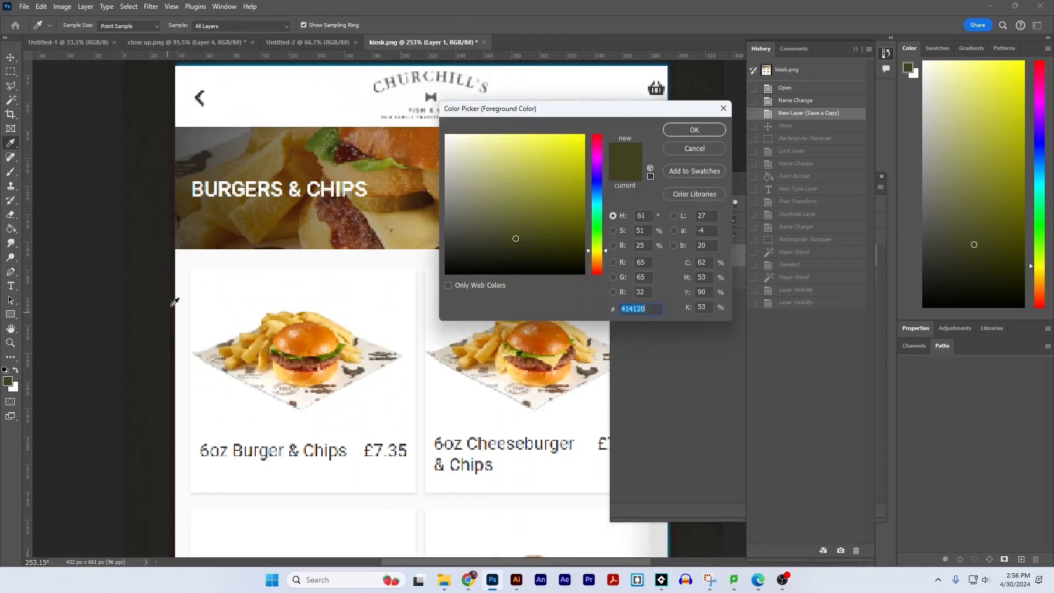
pyautogui.click(692, 148)
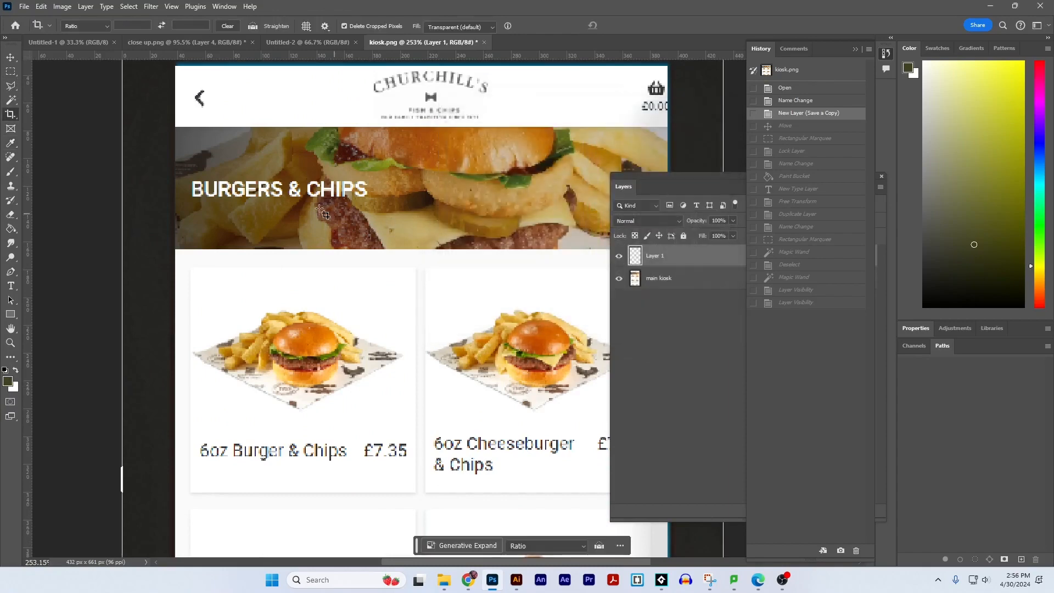
pyautogui.click(11, 72)
pyautogui.moveTo(186, 263); pyautogui.dragTo(418, 492)
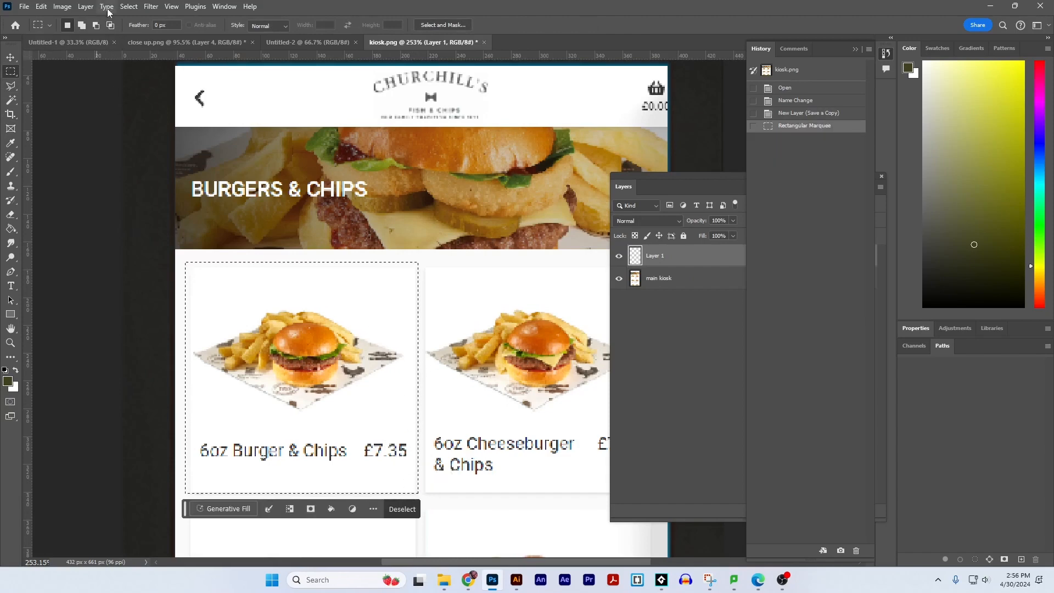
# Step: Try a 29 px centered stroke around the card selection on Layer 1 and undo it
pyautogui.click(49, 9)
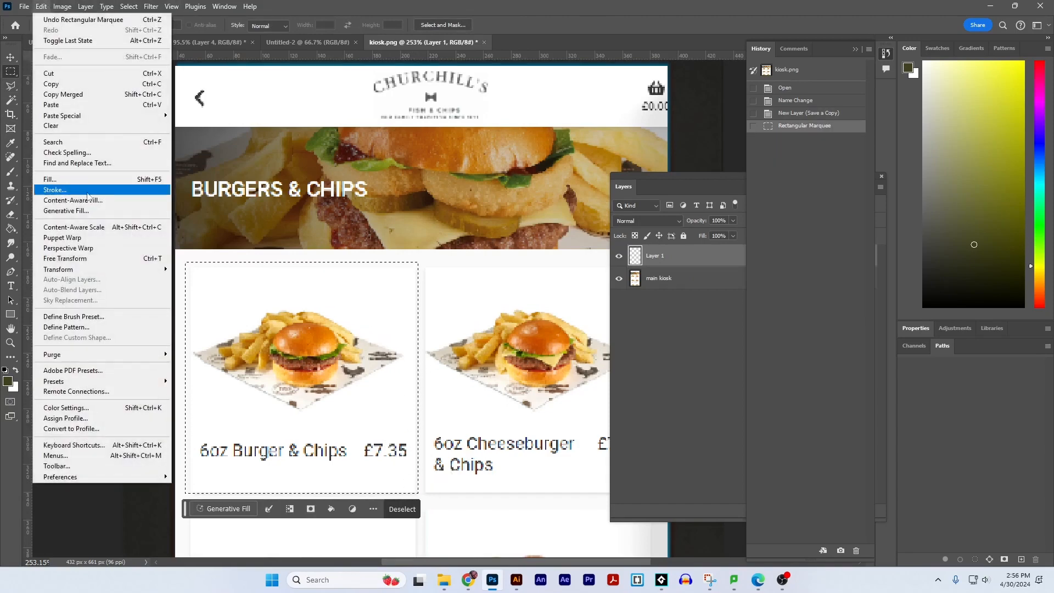
pyautogui.click(60, 202)
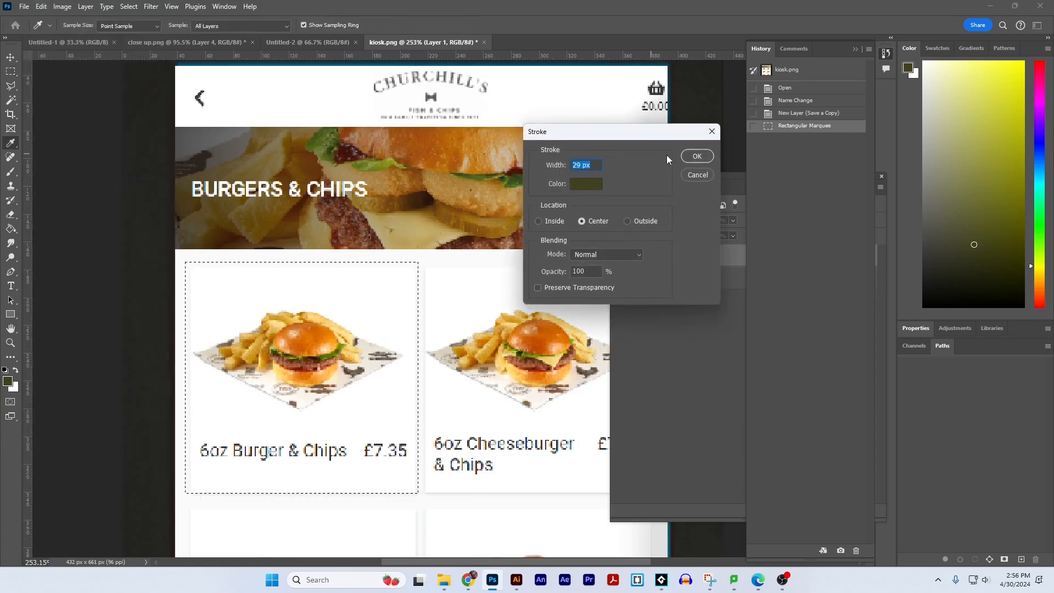
pyautogui.click(685, 155)
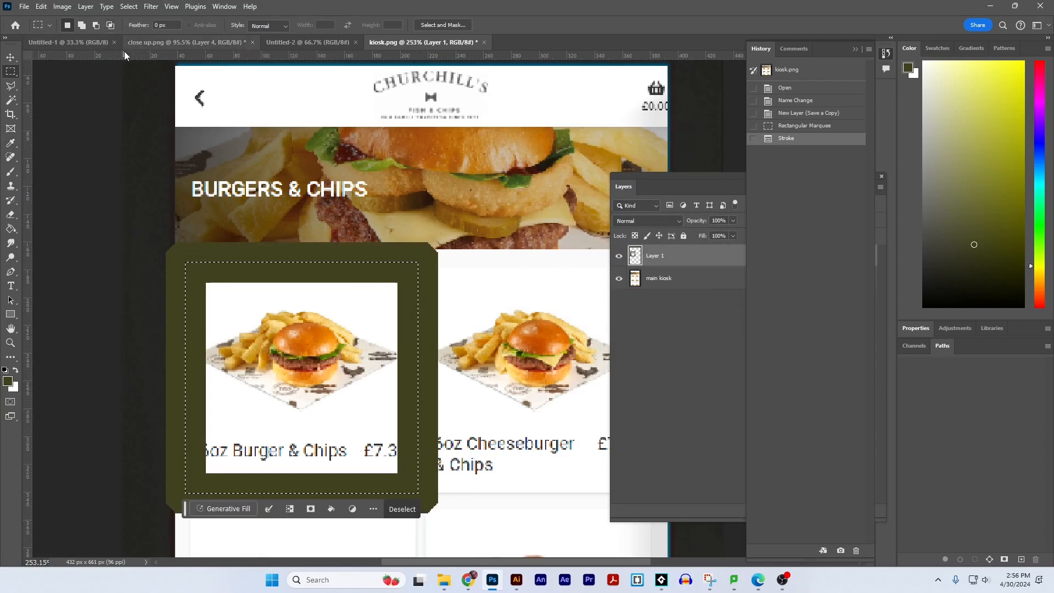
pyautogui.hotkey('ctrl', 'z')
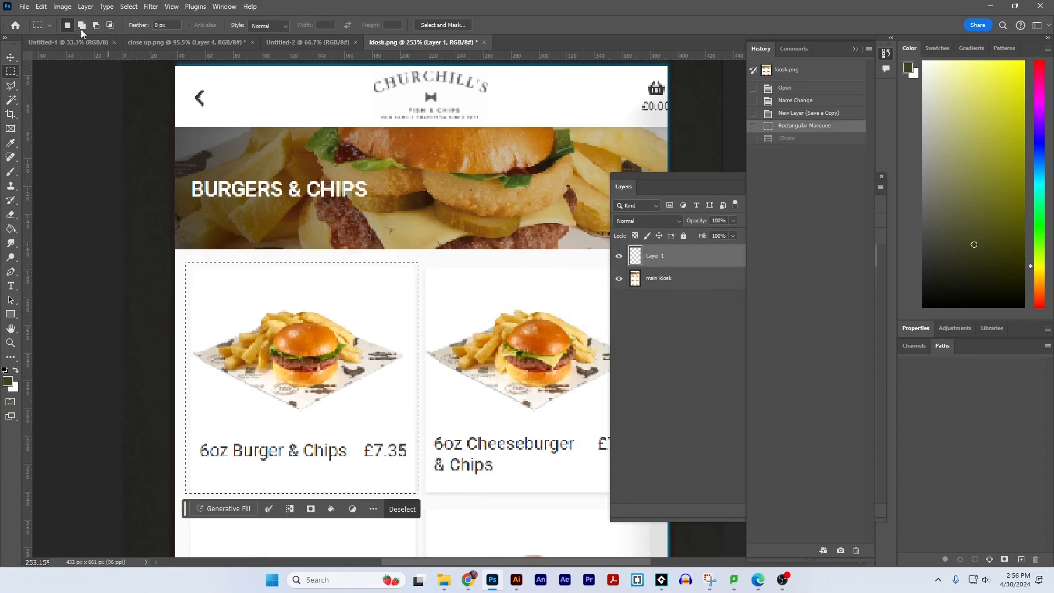
# Step: Apply a 15 px centered stroke in the dark olive foreground color around the card selection on Layer 1
pyautogui.click(41, 7)
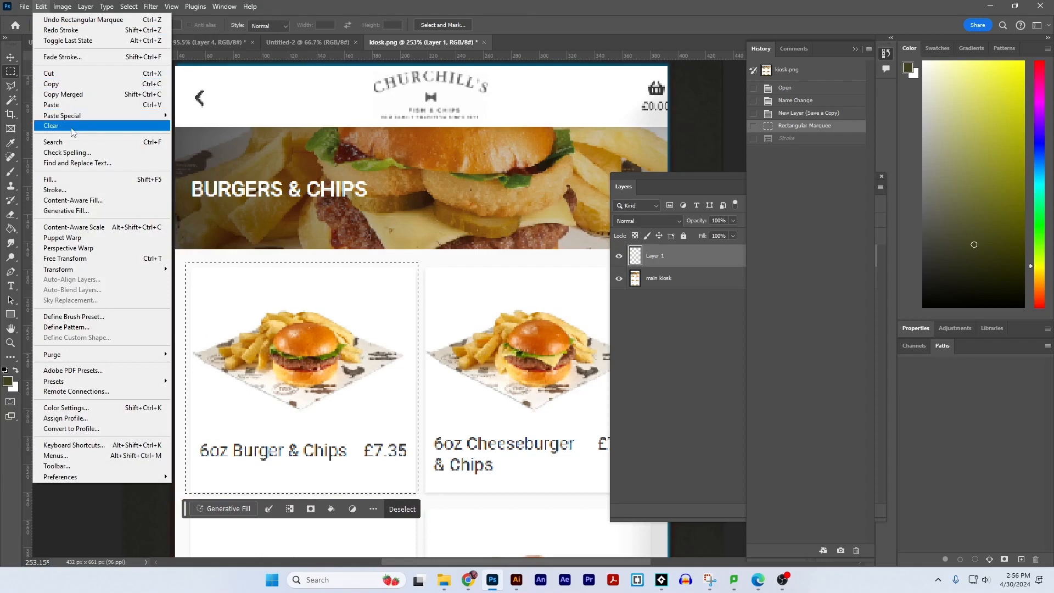
pyautogui.click(83, 189)
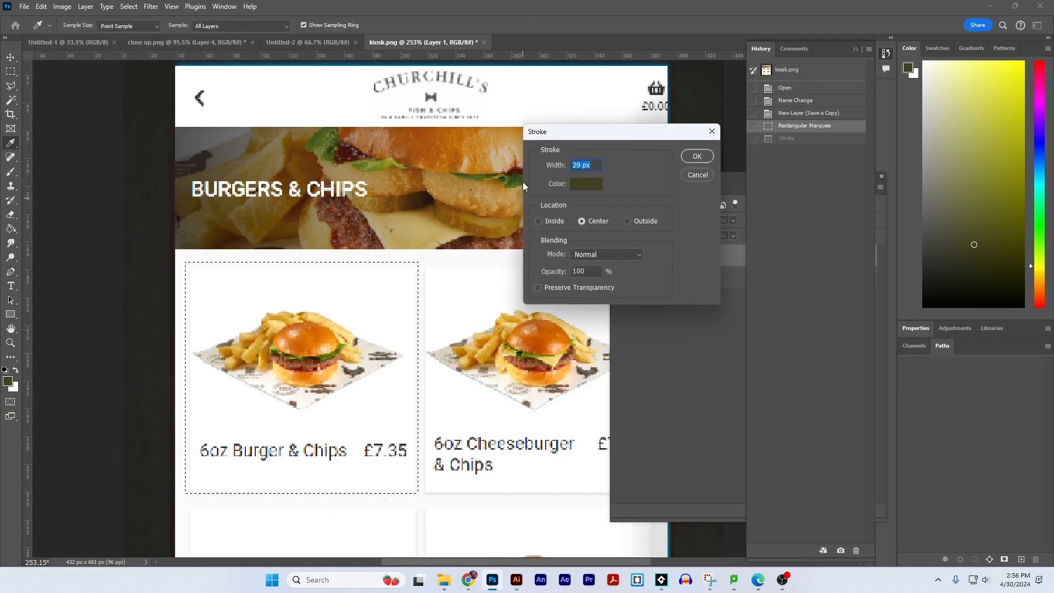
pyautogui.write('15')
pyautogui.click(697, 156)
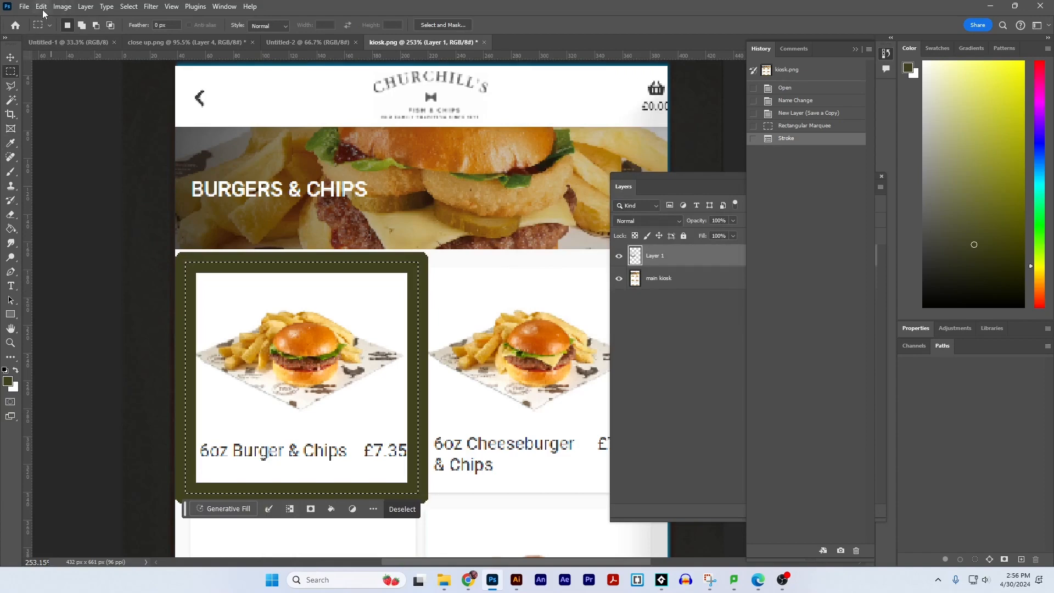
# Step: Save a PNG copy of the framed kiosk image as kisok2.png in the Desktop's KIOSK folder and clear the selection
pyautogui.click(24, 6)
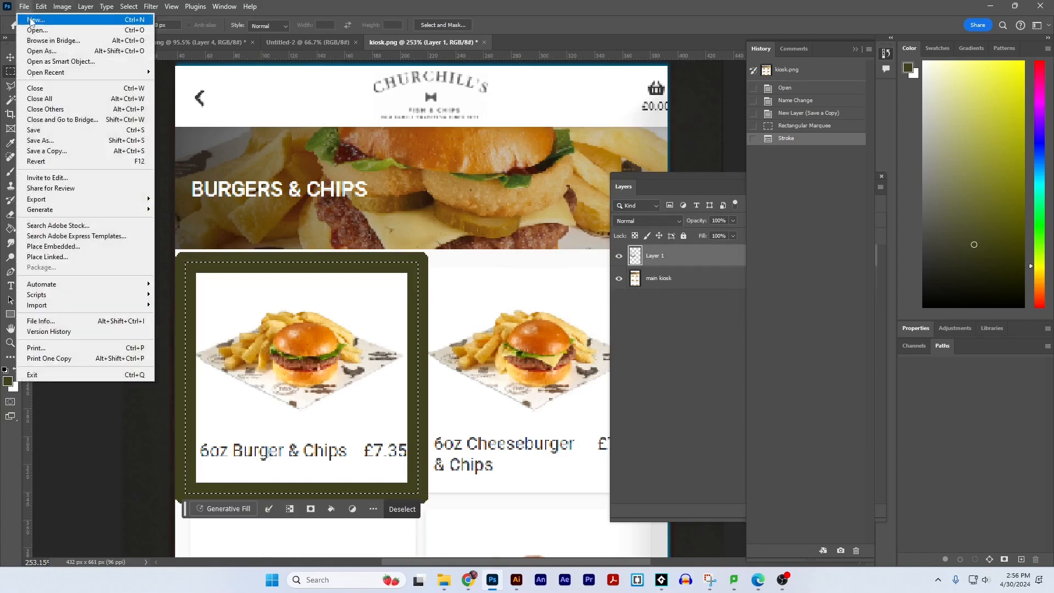
pyautogui.click(96, 153)
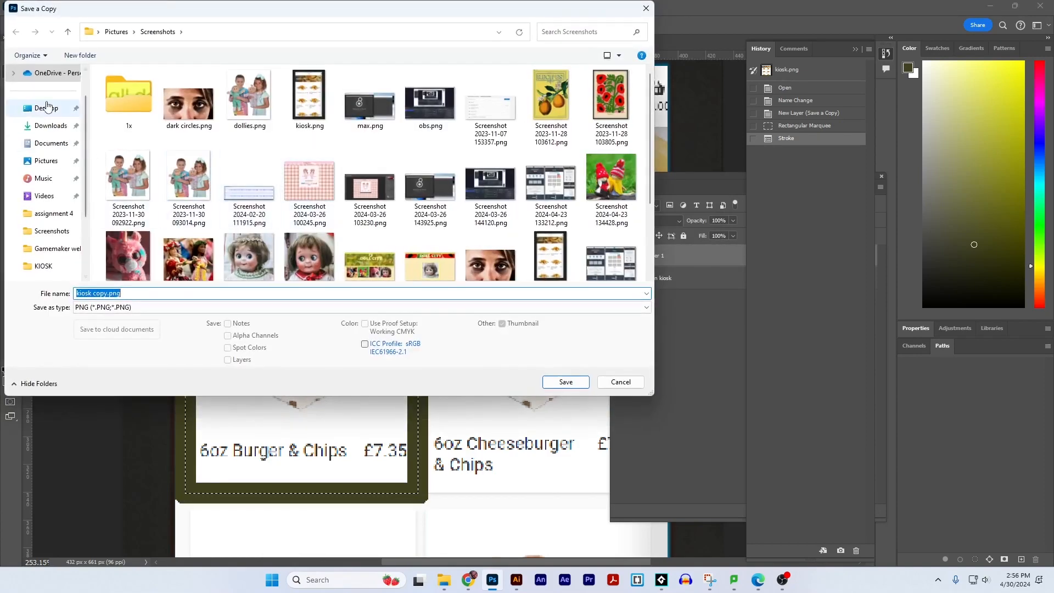
pyautogui.click(47, 107)
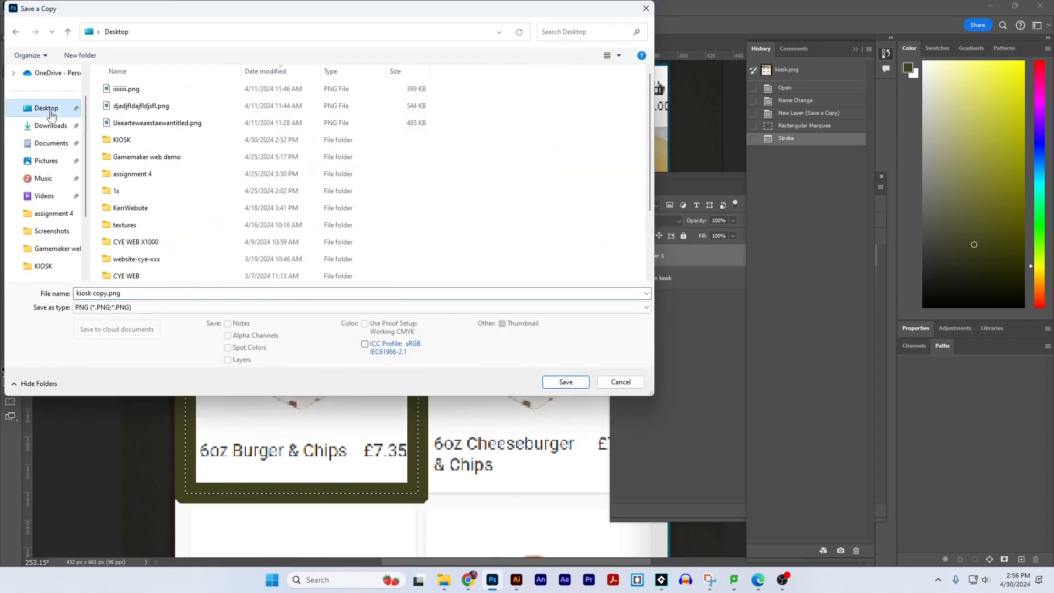
pyautogui.doubleClick(138, 137)
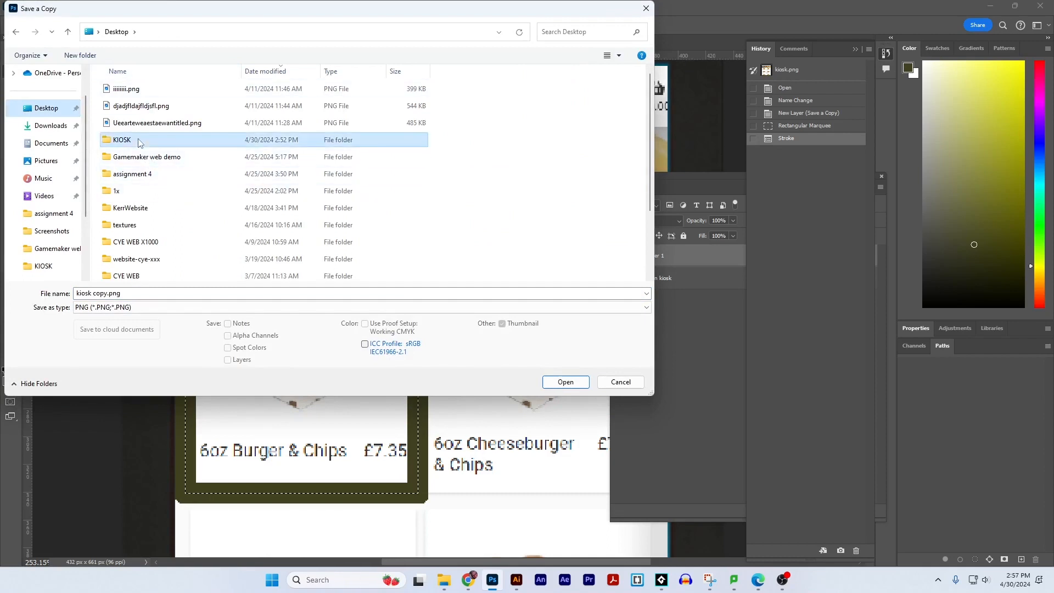
pyautogui.click(105, 293)
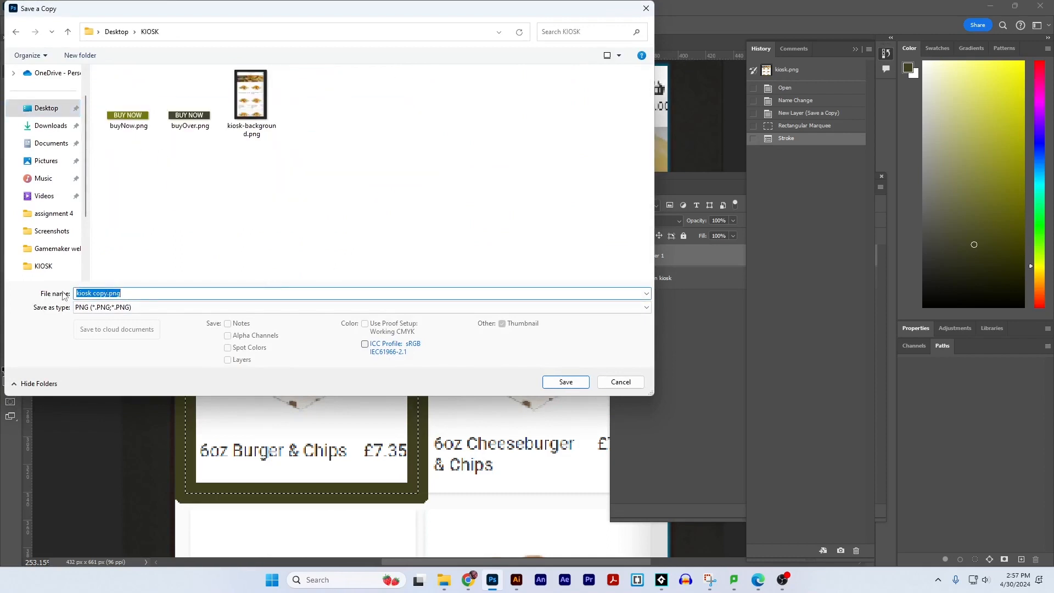
pyautogui.click(108, 293)
pyautogui.moveTo(108, 293); pyautogui.dragTo(76, 293)
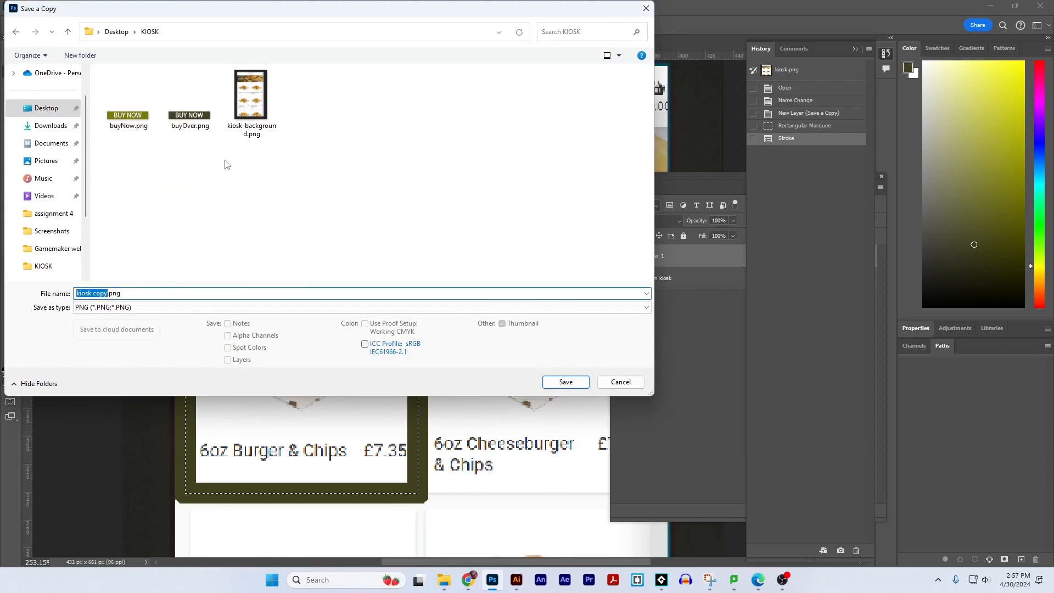
pyautogui.write('kisok2')
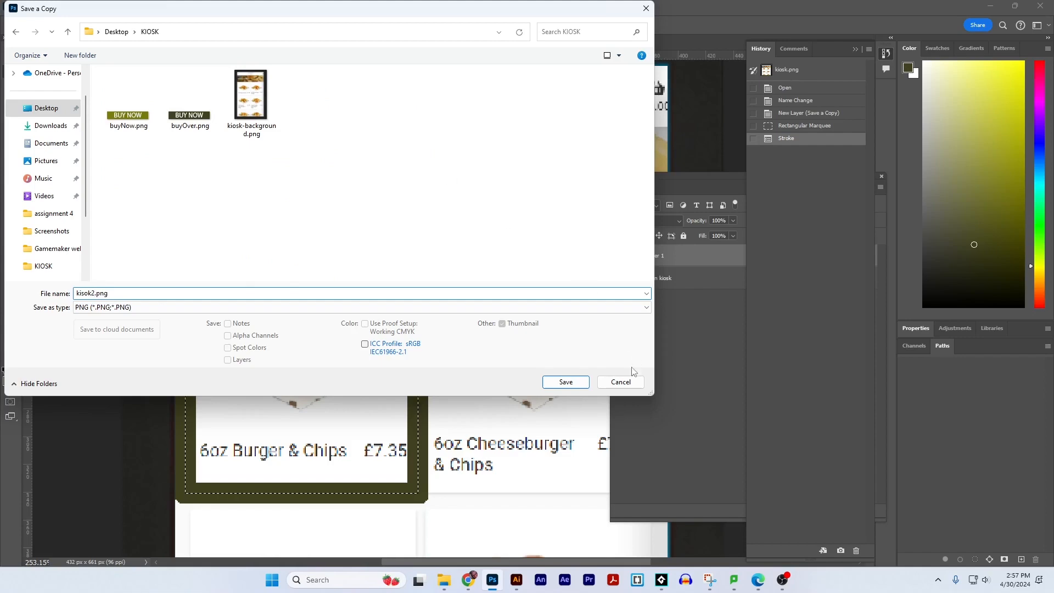
pyautogui.click(567, 384)
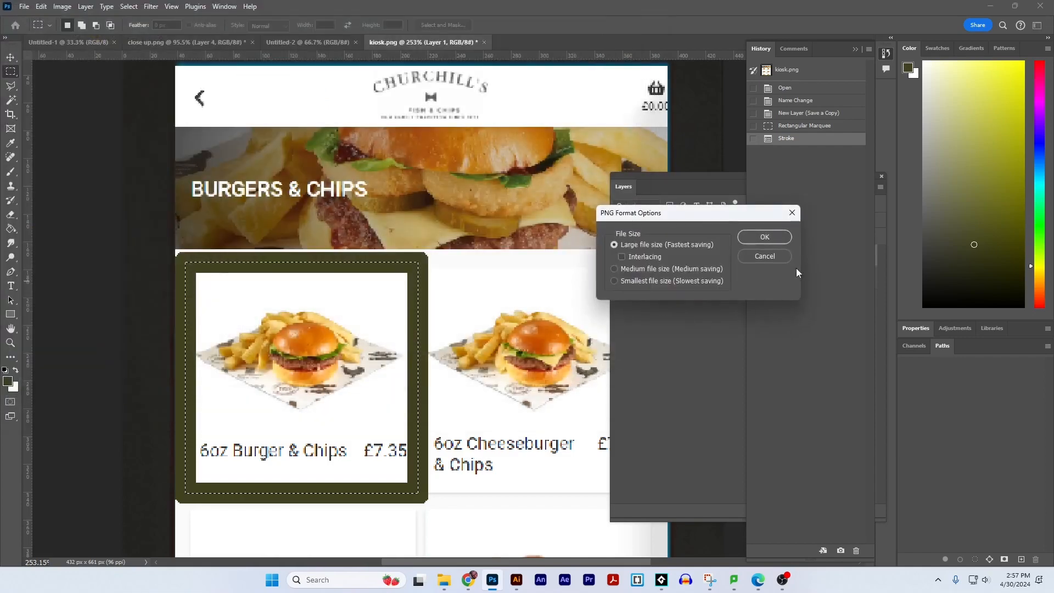
pyautogui.click(768, 235)
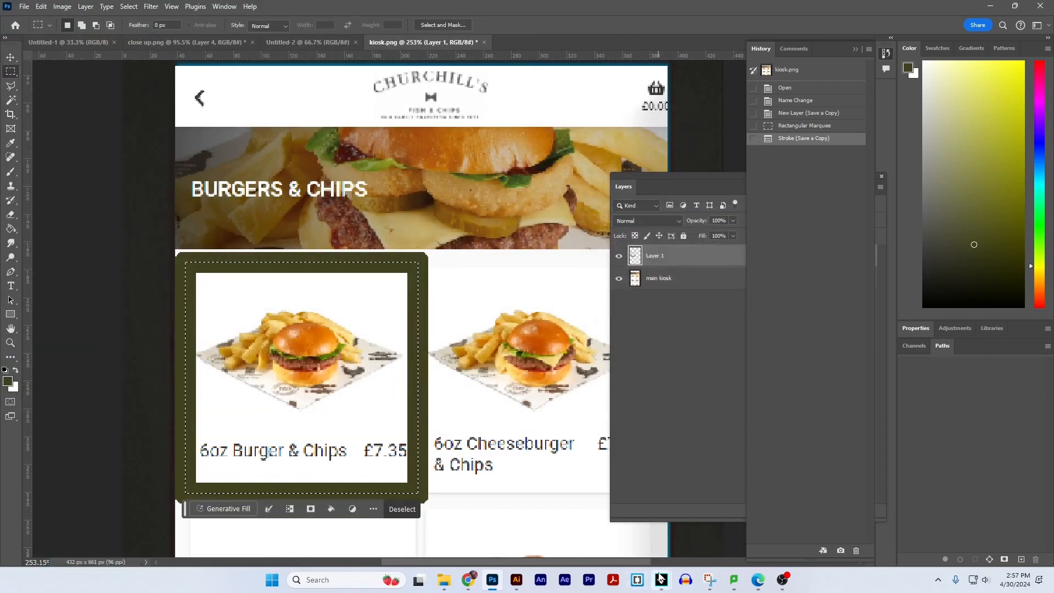
pyautogui.hotkey('ctrl', 'd')
# Step: Switch to GameMaker, create a new sprite in the Sprites group and import kisok2.png as its image
pyautogui.moveTo(664, 581)
pyautogui.click(638, 543)
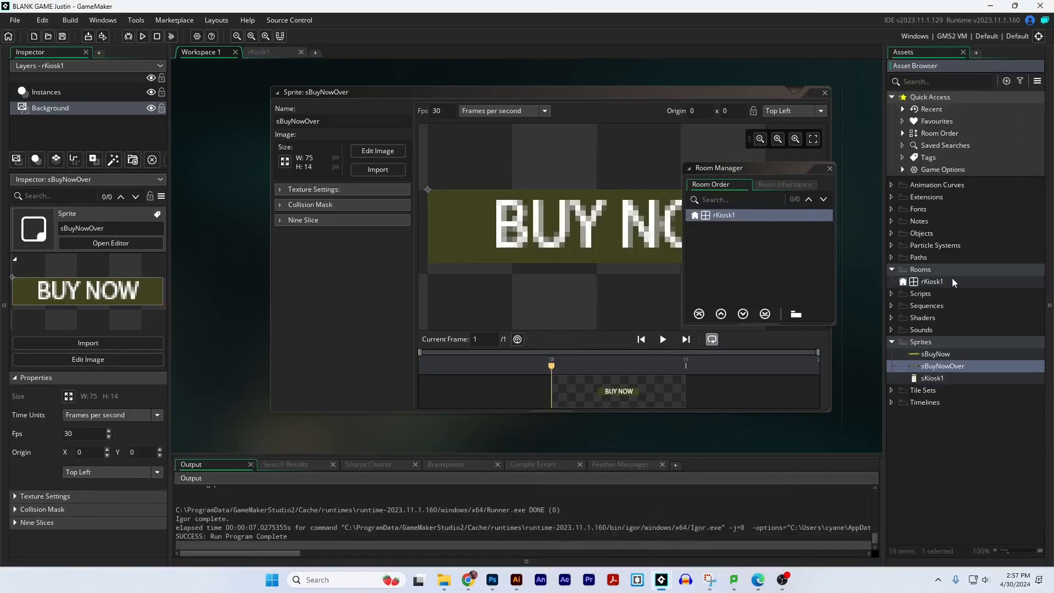
pyautogui.click(974, 341)
pyautogui.rightClick(973, 340)
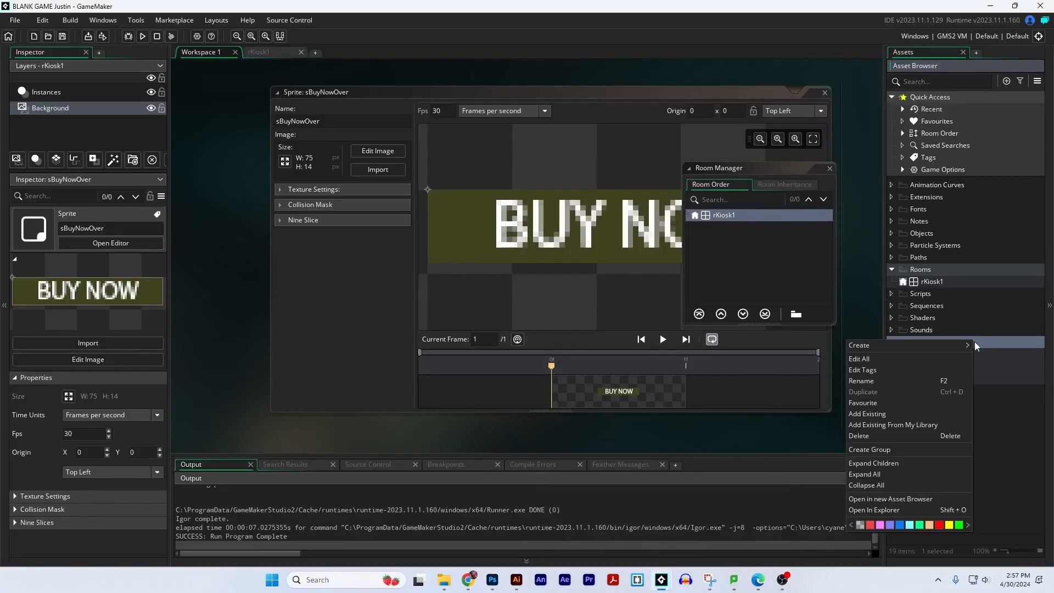
pyautogui.moveTo(958, 347)
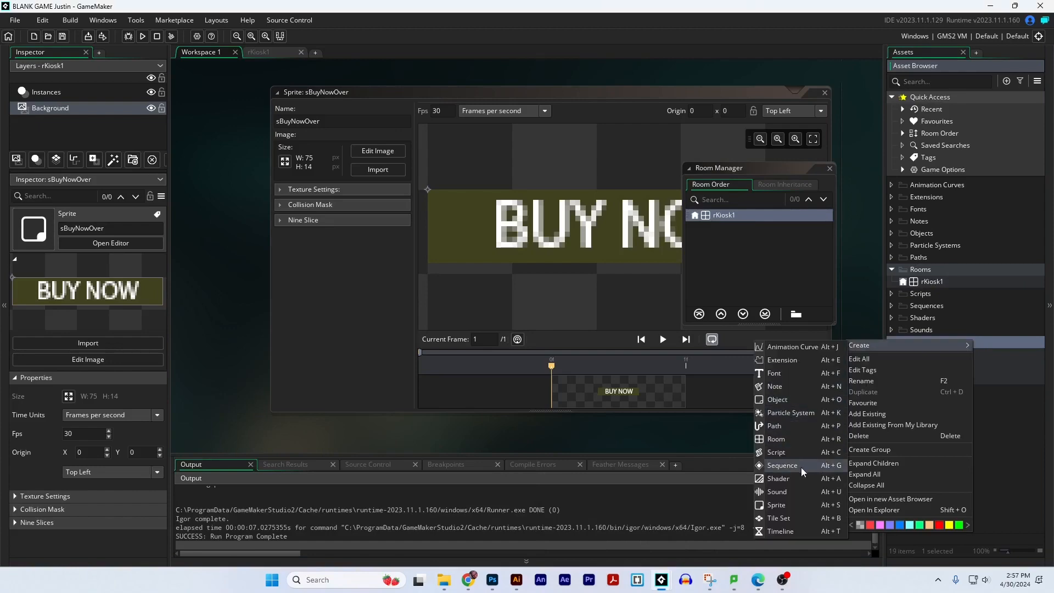
pyautogui.click(801, 504)
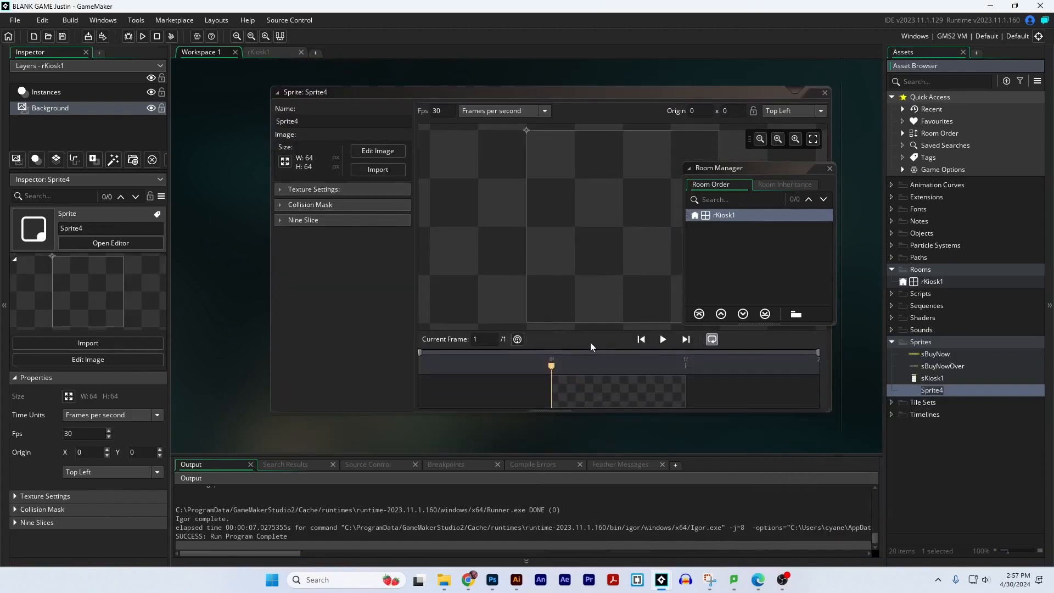
pyautogui.click(377, 166)
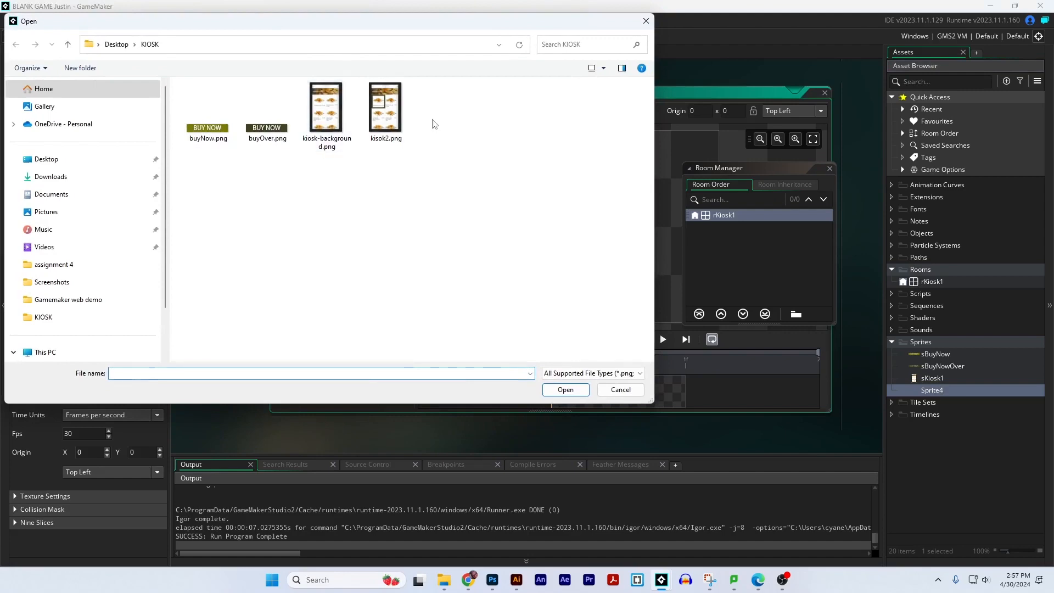
pyautogui.click(384, 113)
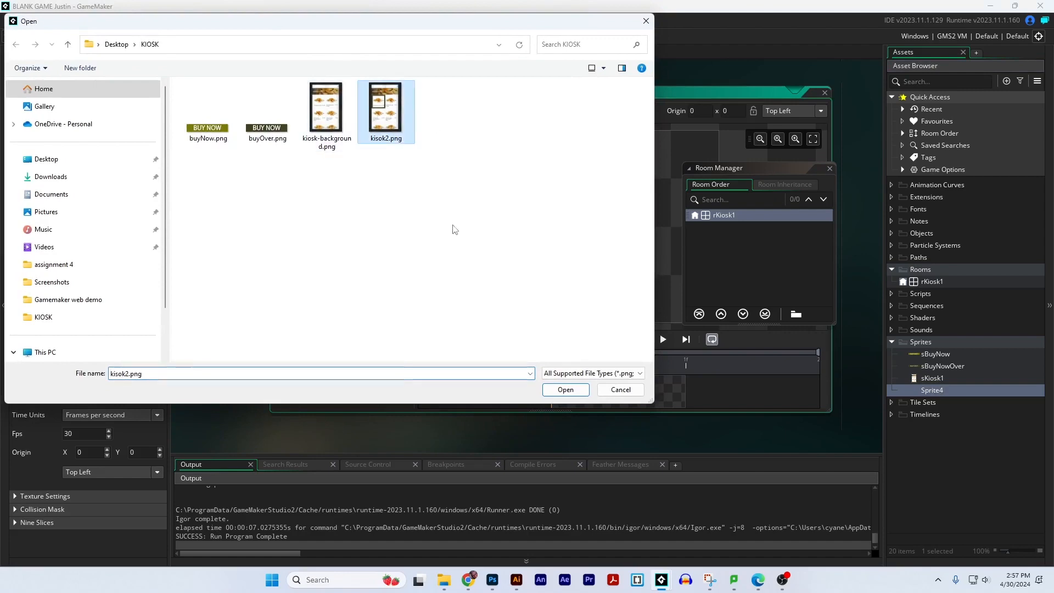
pyautogui.click(577, 389)
pyautogui.click(570, 308)
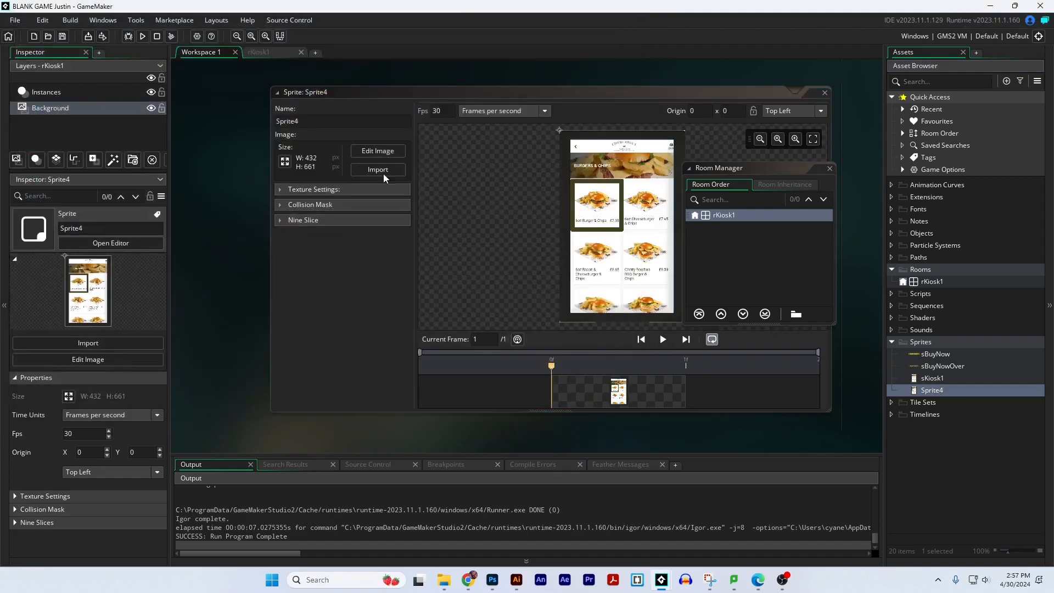
# Step: Rename the newly imported sprite as sKiosk2
pyautogui.doubleClick(337, 123)
pyautogui.write('s')
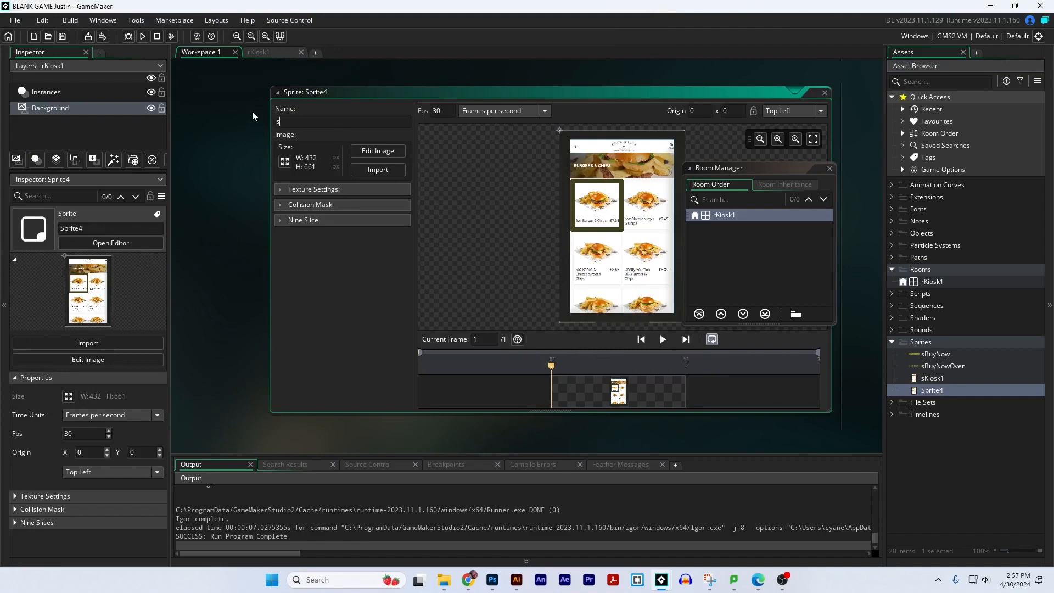
pyautogui.write('Kiosk2')
pyautogui.press('Return')
# Step: Create a new room in the Rooms group and name it rKiosk2
pyautogui.click(1000, 275)
pyautogui.rightClick(1000, 270)
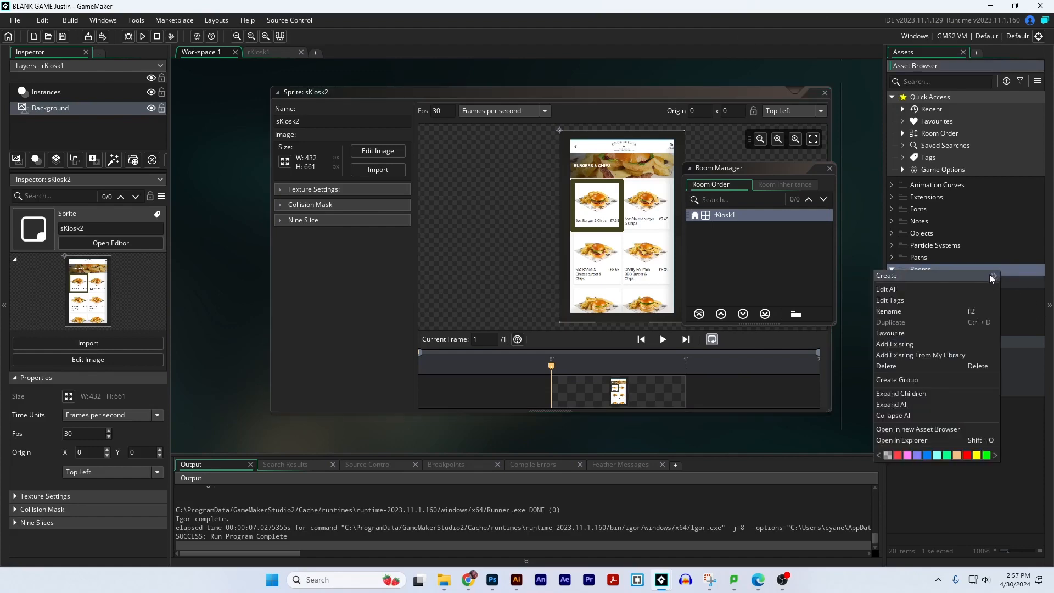
pyautogui.moveTo(989, 274)
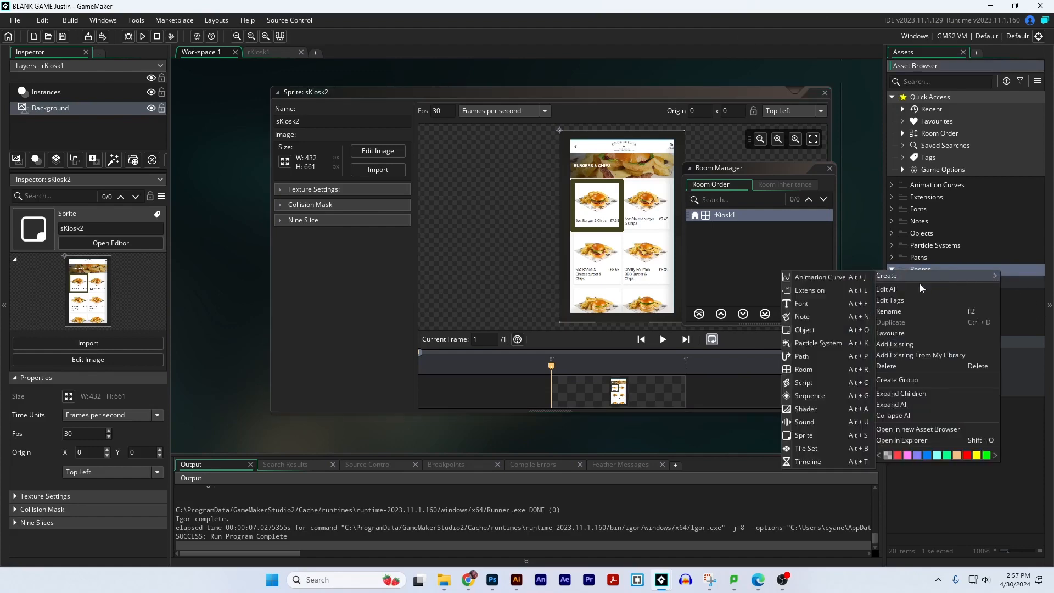
pyautogui.click(821, 370)
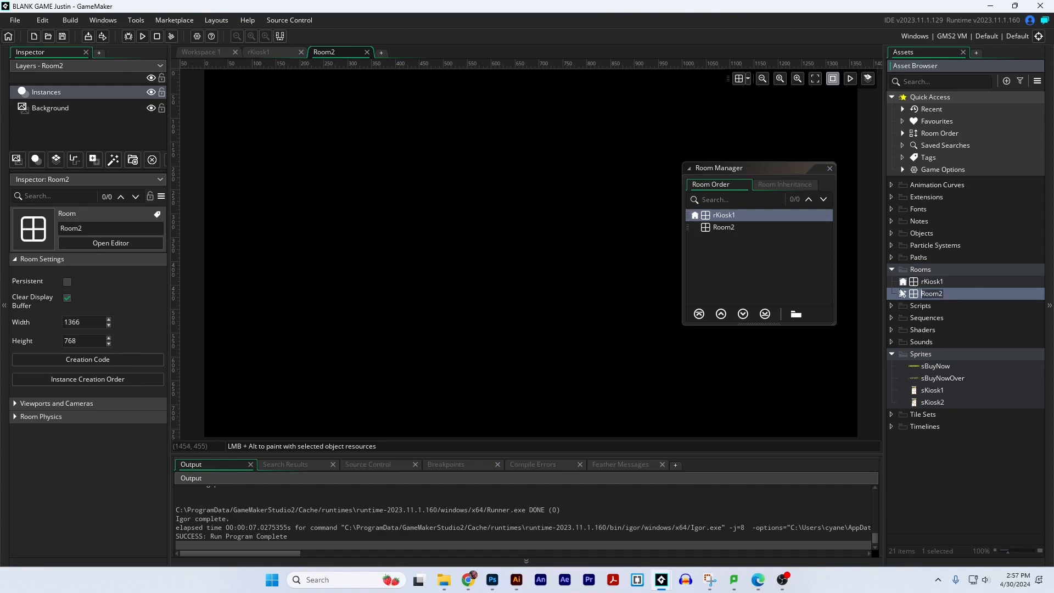
pyautogui.write('rKiosk2')
pyautogui.press('Return')
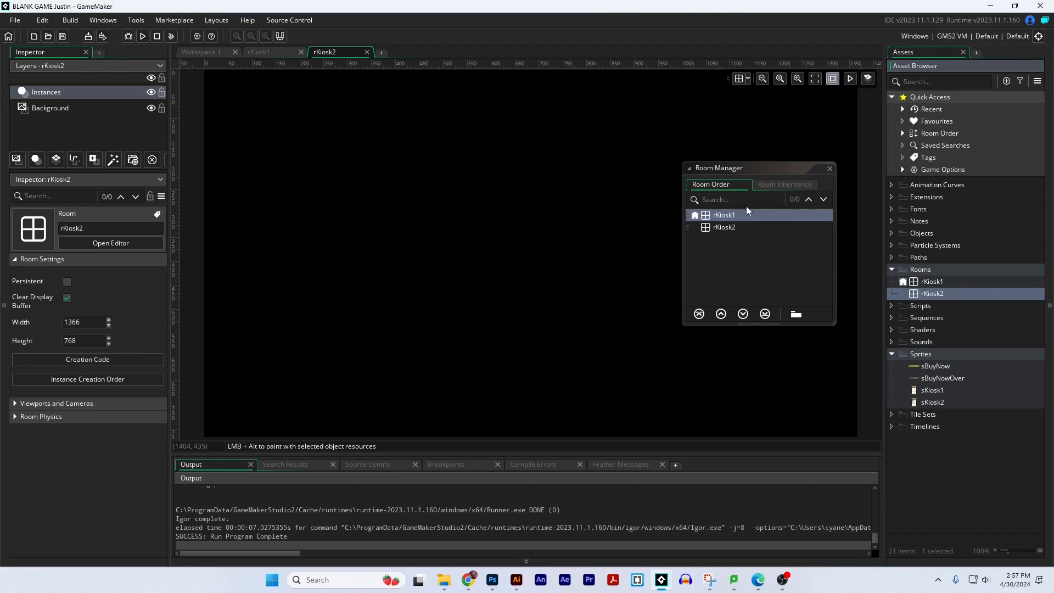
# Step: Assign the sKiosk2 sprite to the Background layer of the rKiosk2 room
pyautogui.click(94, 107)
pyautogui.click(130, 343)
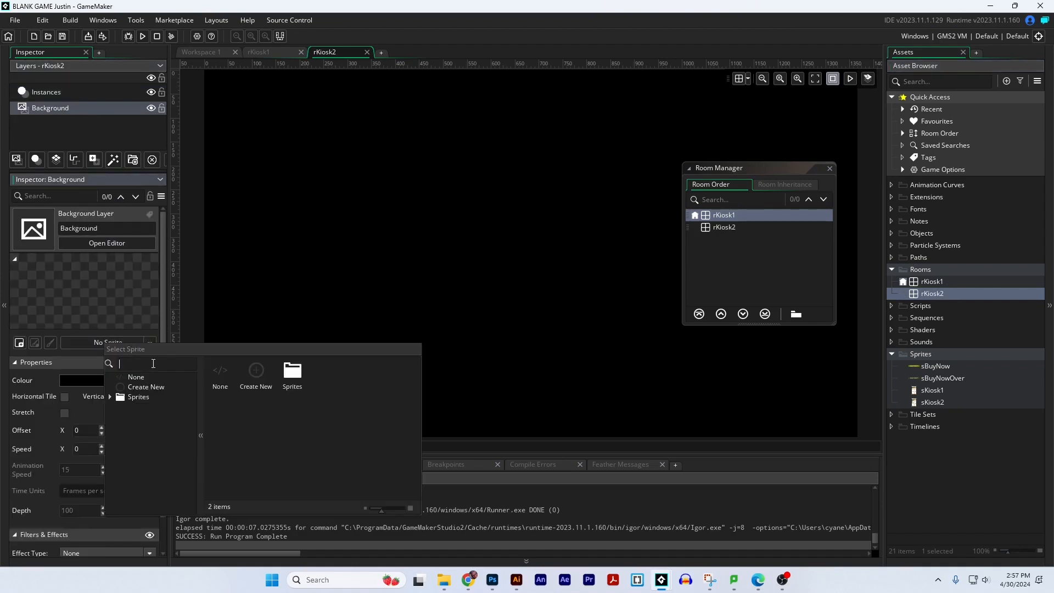
pyautogui.click(149, 397)
pyautogui.click(155, 416)
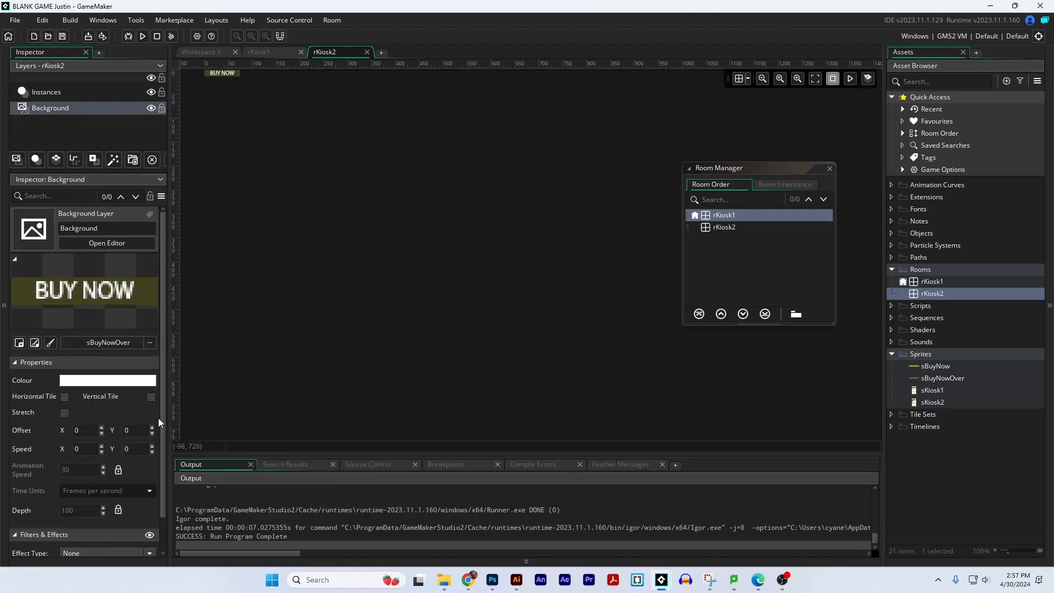
pyautogui.click(124, 344)
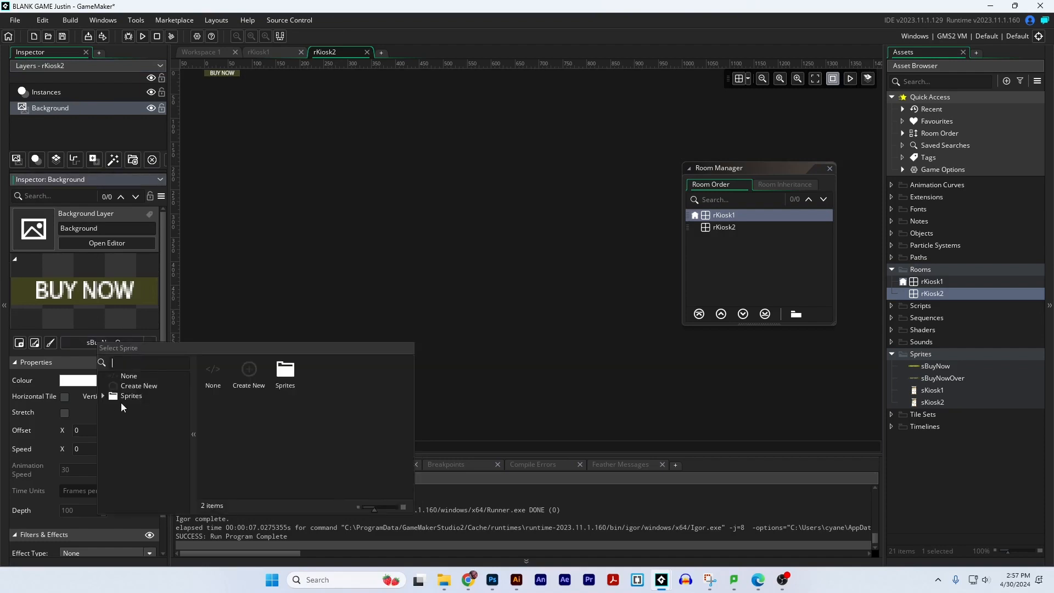
pyautogui.click(103, 396)
pyautogui.click(136, 435)
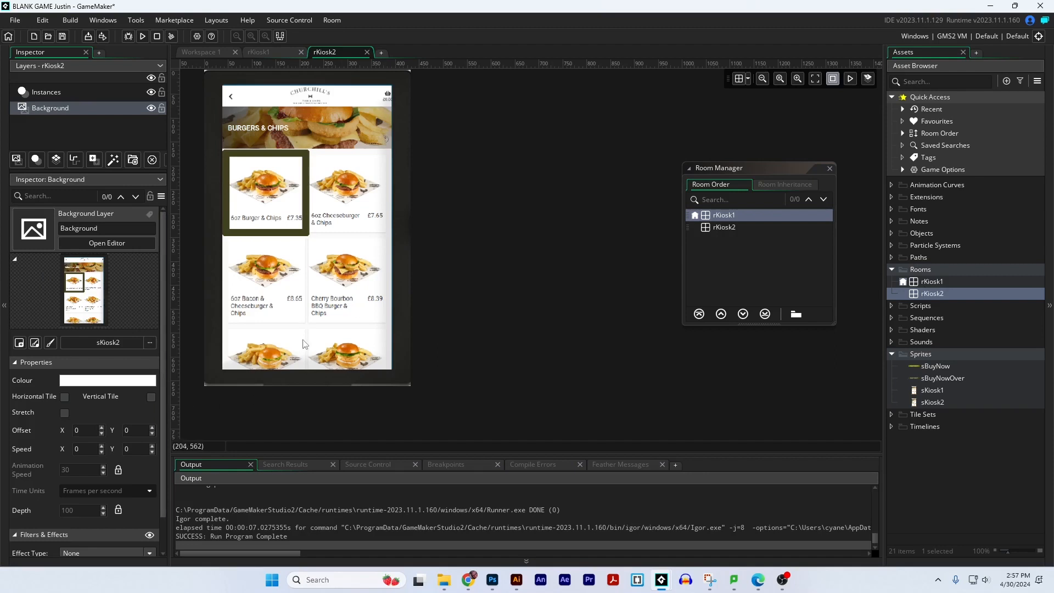
pyautogui.moveTo(315, 342); pyautogui.dragTo(525, 358, button='middle')
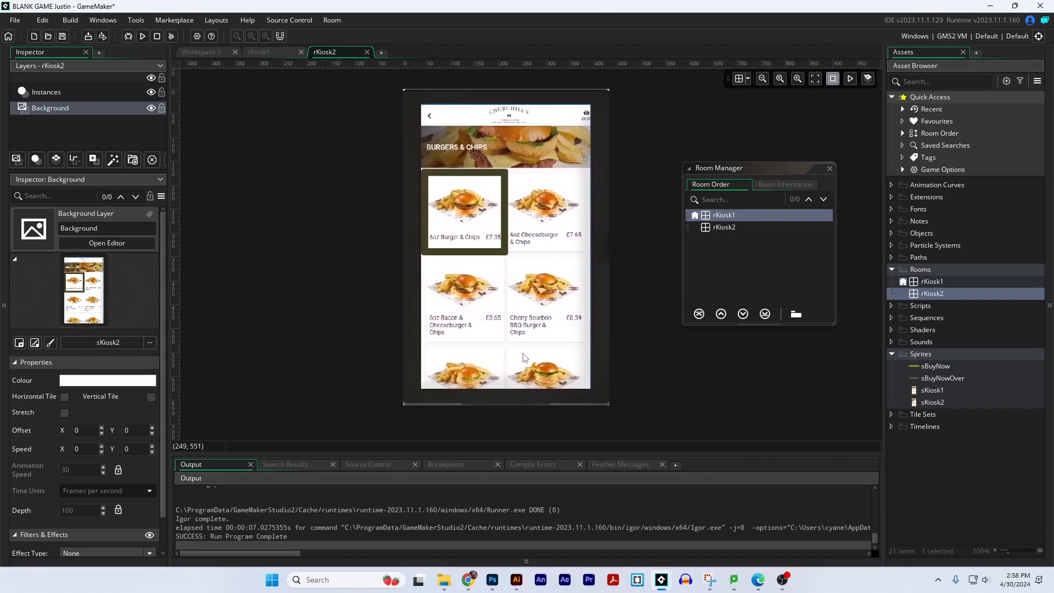
pyautogui.scroll(-1, 108, 377)
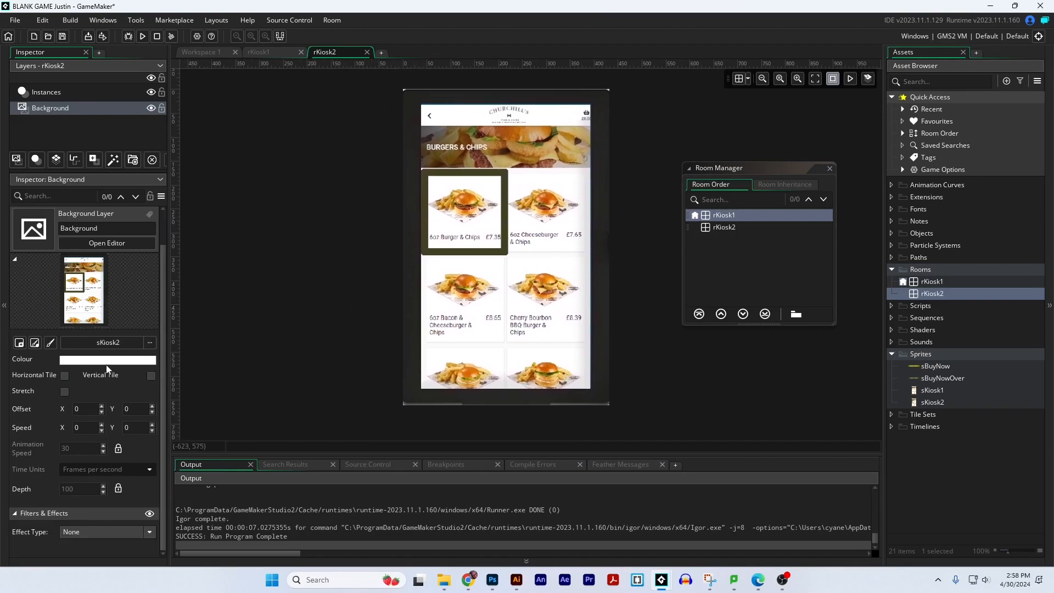
pyautogui.scroll(1, 106, 365)
pyautogui.scroll(2, 288, 355)
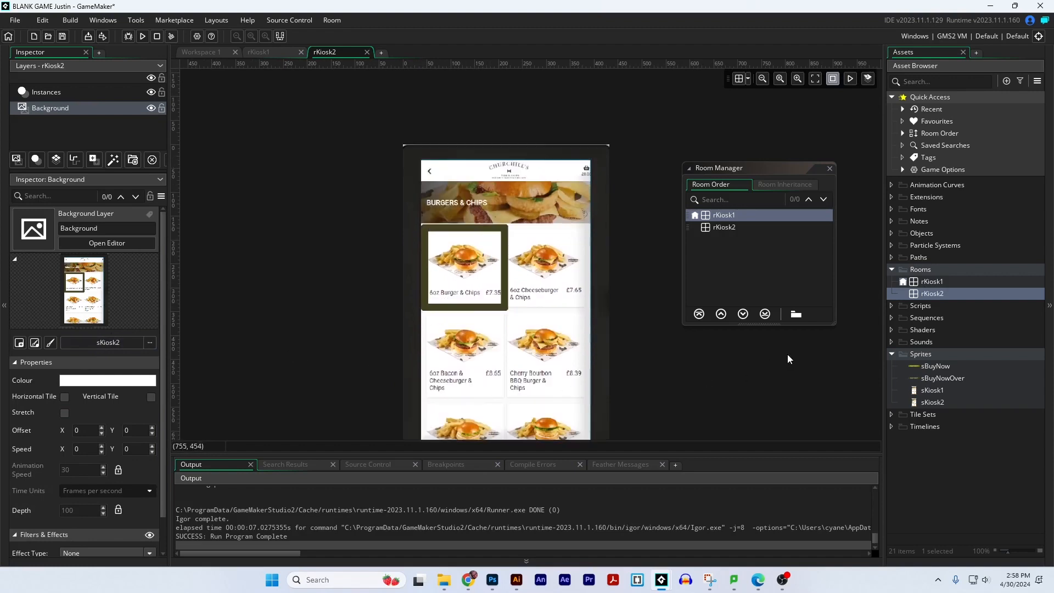
# Step: Check the size of rKiosk1 and set the rKiosk2 room to the same width of 432 and height of 661
pyautogui.click(924, 281)
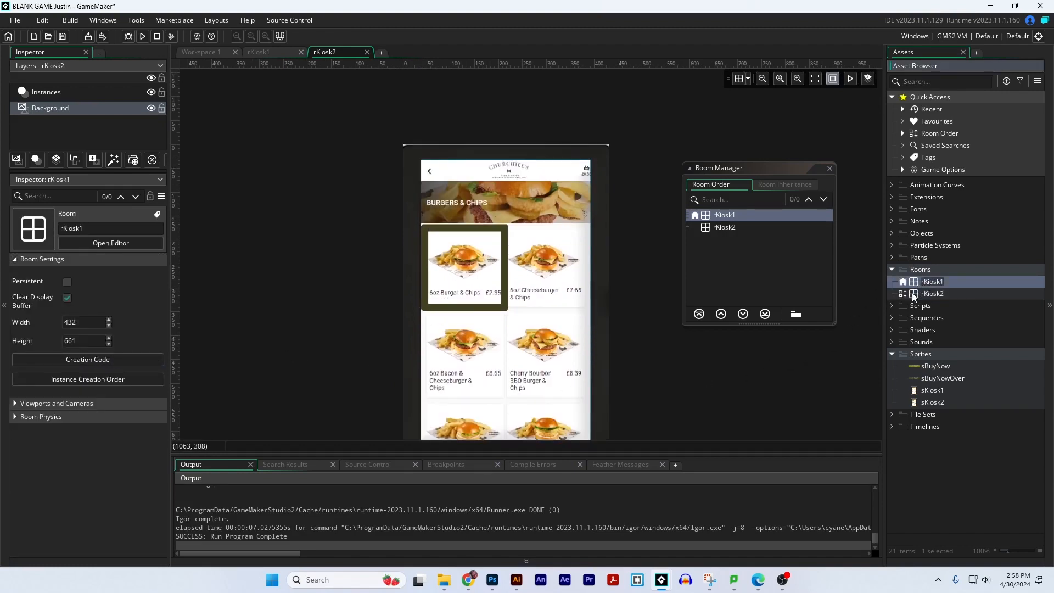
pyautogui.click(916, 294)
pyautogui.click(65, 317)
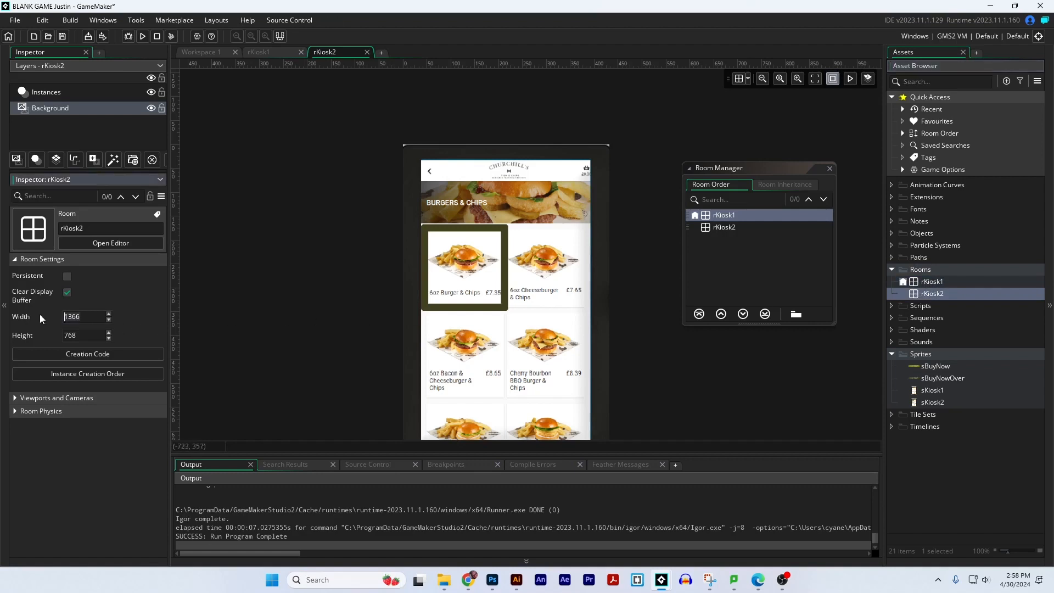
pyautogui.press('Delete')
pyautogui.press('Delete')
pyautogui.press('Delete')
pyautogui.press('Delete')
pyautogui.write('432')
pyautogui.press('Tab')
pyautogui.press('Delete')
pyautogui.press('Delete')
pyautogui.press('Delete')
pyautogui.write('661')
pyautogui.click(266, 358)
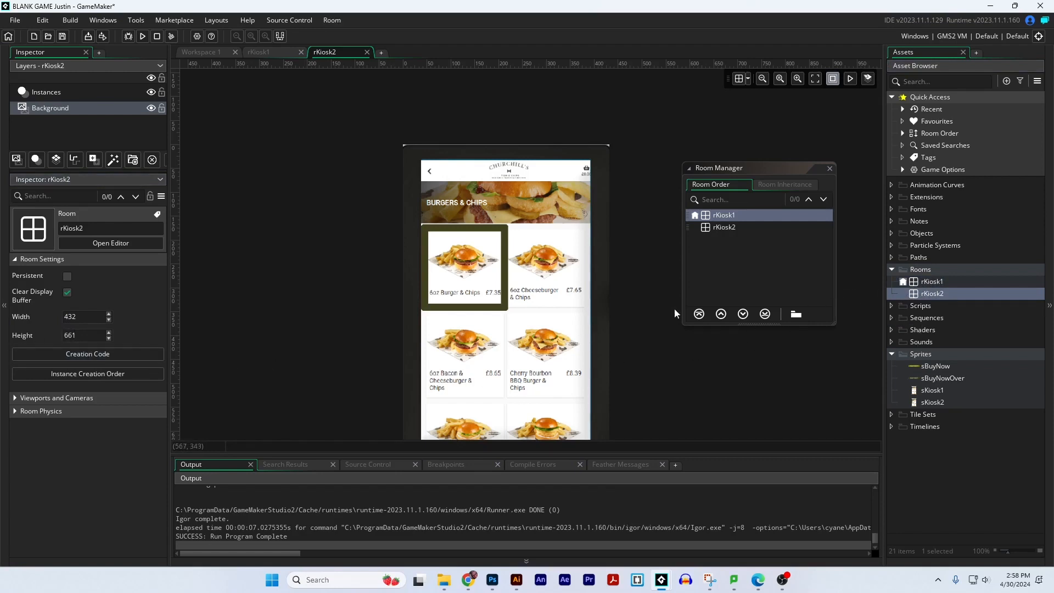
# Step: Open the rKiosk1 room for editing
pyautogui.doubleClick(939, 280)
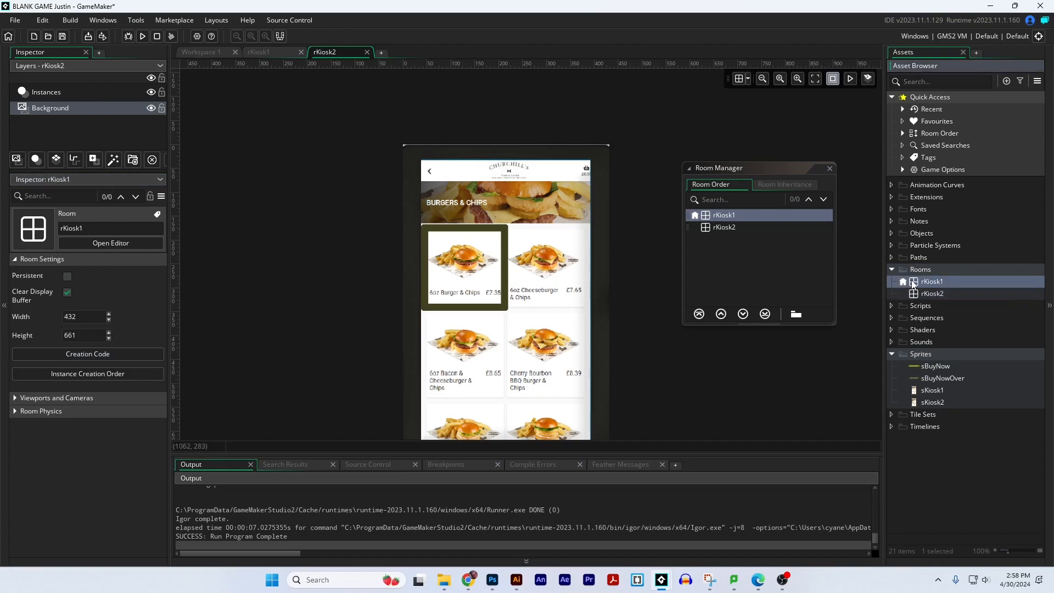
pyautogui.scroll(-3, 472, 264)
pyautogui.scroll(2, 470, 267)
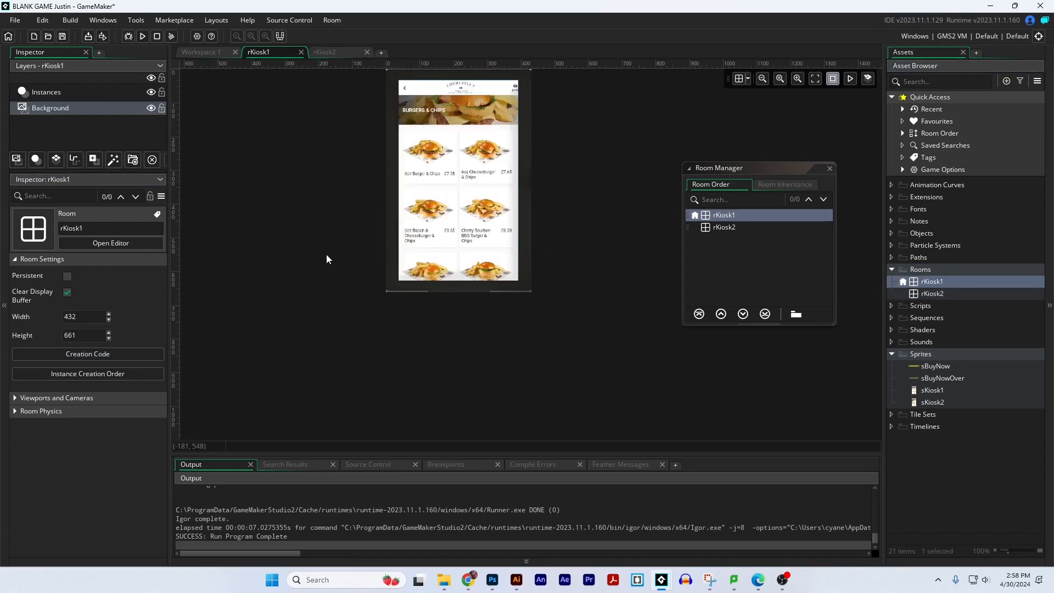
pyautogui.scroll(-2, 365, 289)
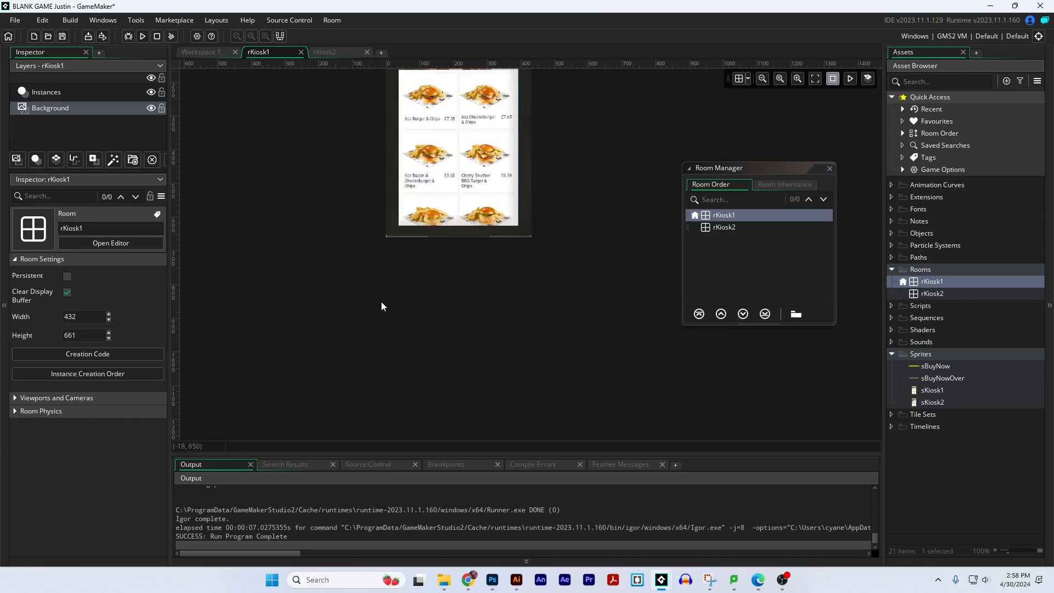
pyautogui.scroll(2, 384, 296)
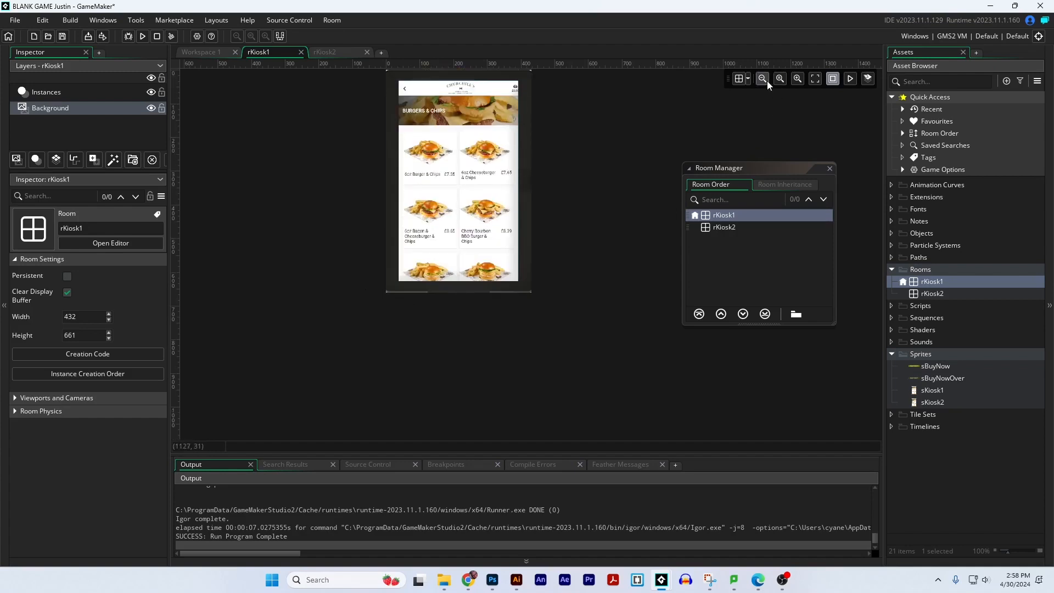
pyautogui.click(797, 79)
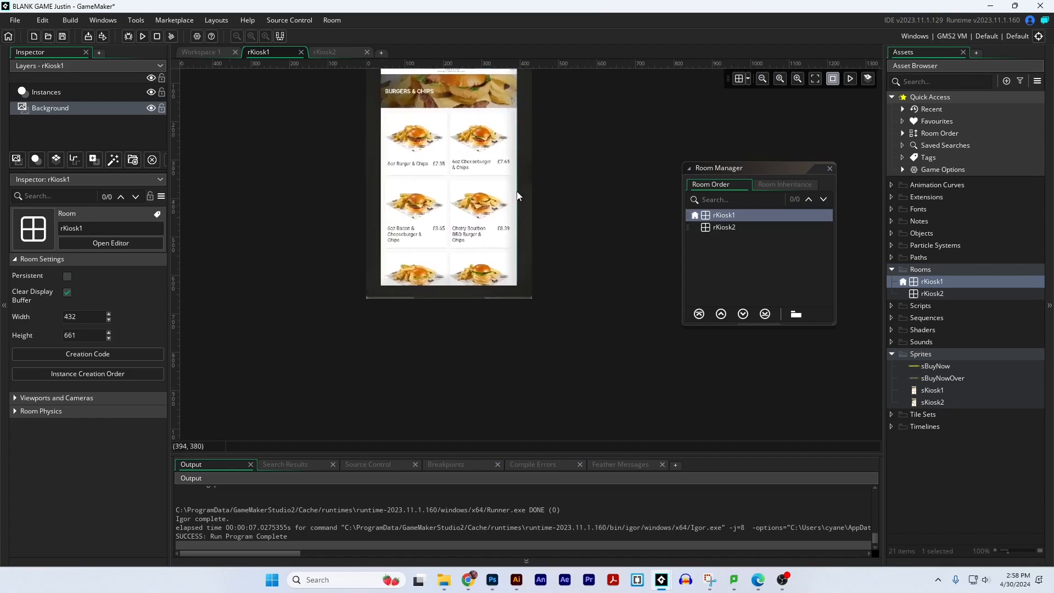
pyautogui.click(794, 78)
pyautogui.click(795, 78)
pyautogui.scroll(-5, 585, 144)
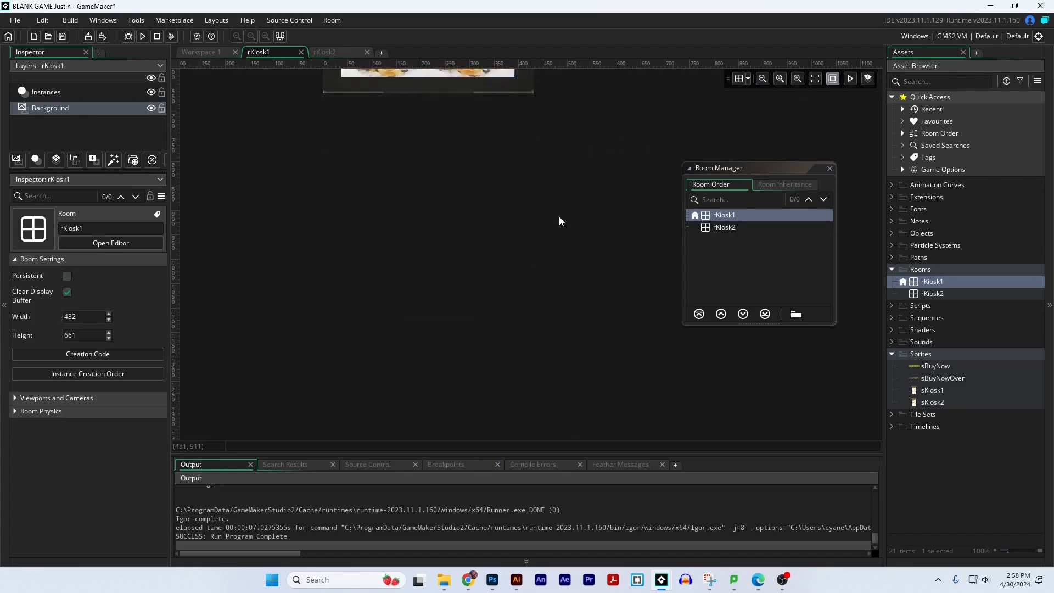
pyautogui.scroll(5, 559, 218)
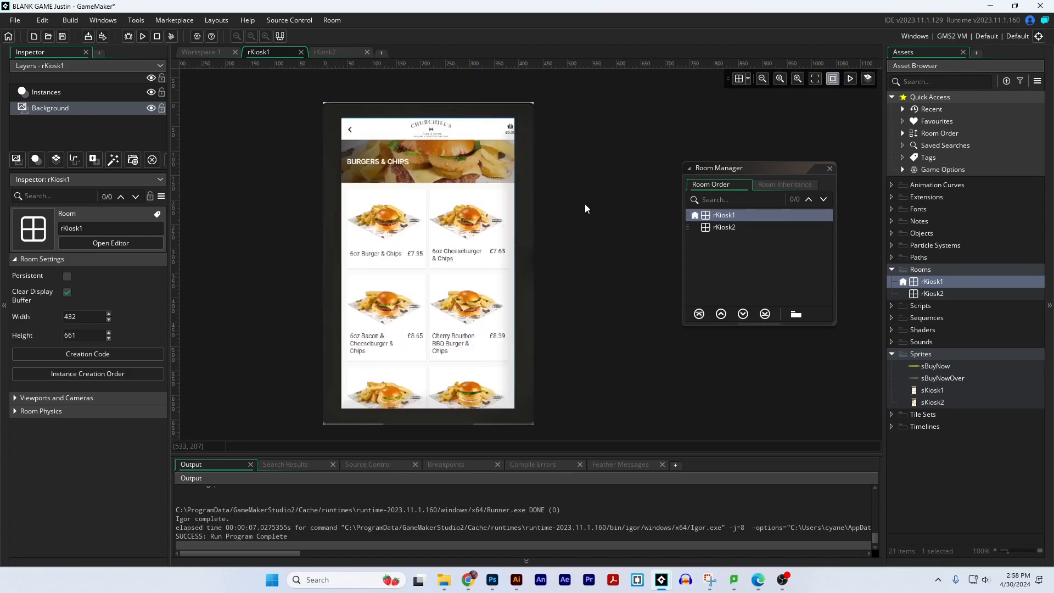
# Step: Create a new object in the Objects group and name it oBuyNow
pyautogui.click(973, 237)
pyautogui.rightClick(974, 235)
pyautogui.moveTo(955, 241)
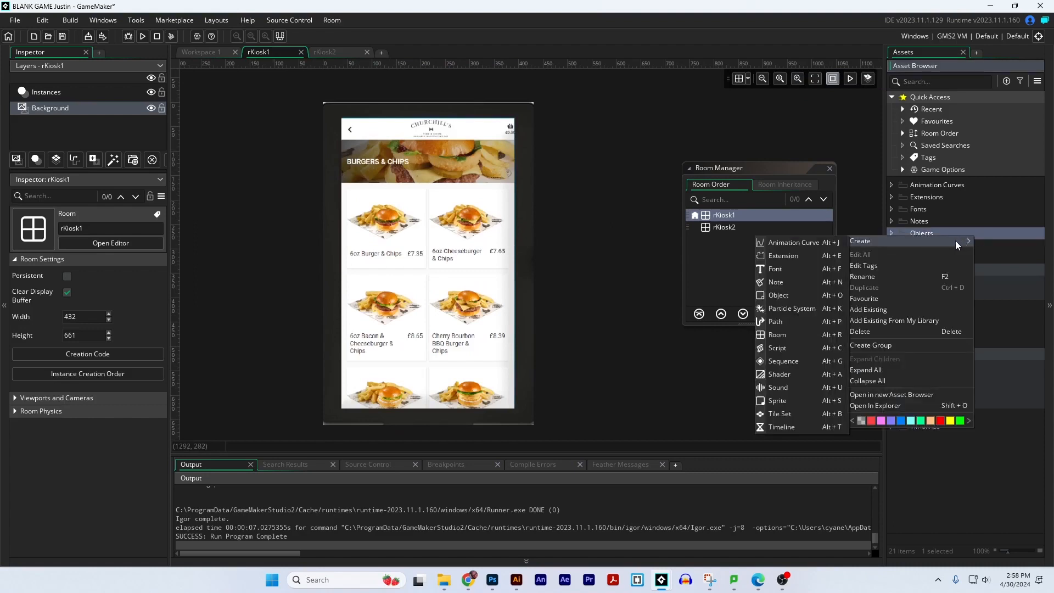
pyautogui.click(791, 297)
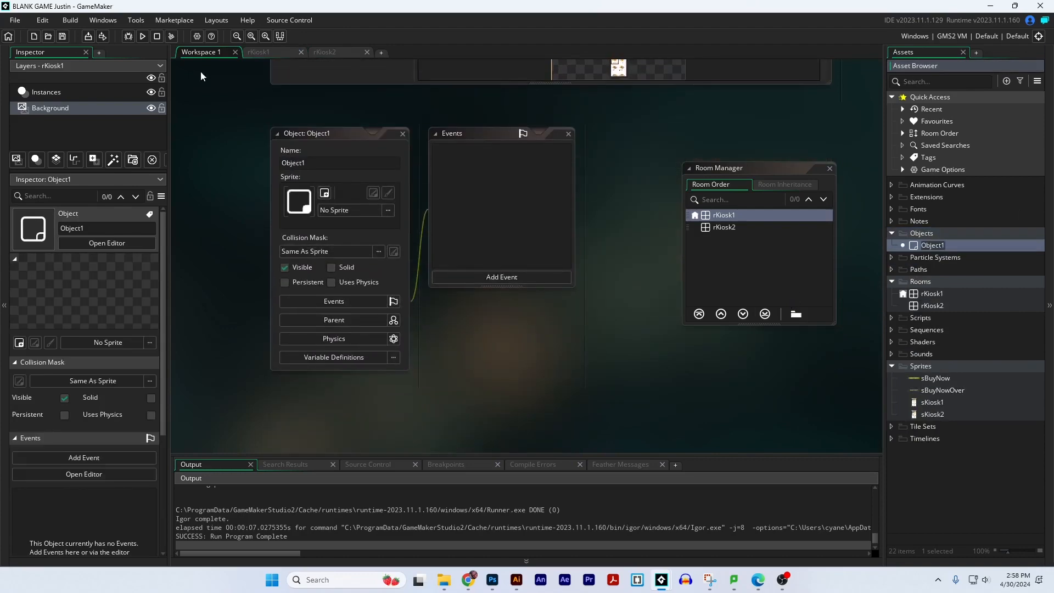
pyautogui.click(334, 167)
pyautogui.write('o')
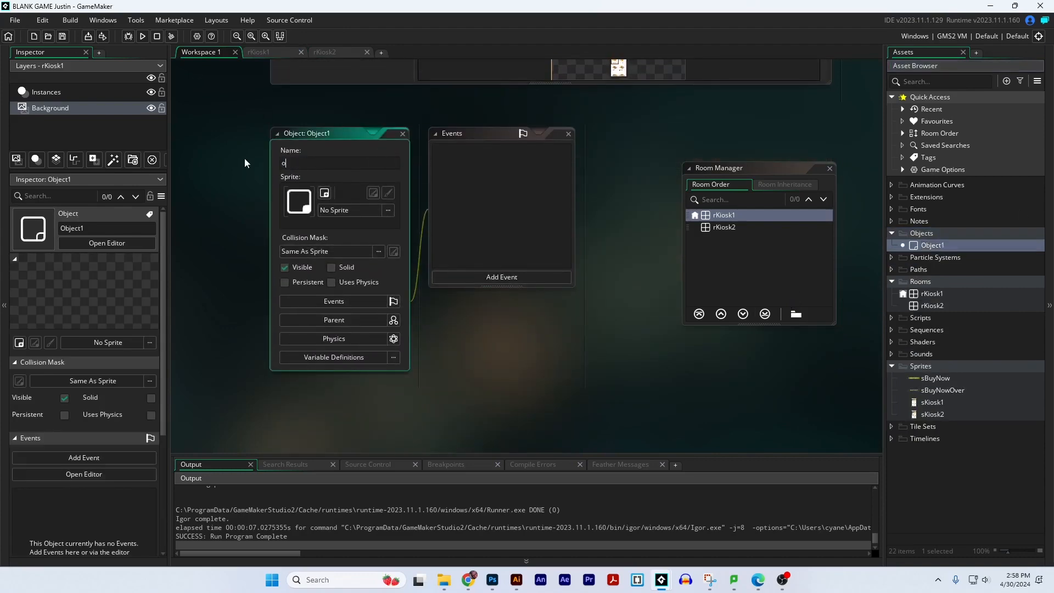
pyautogui.write('BuyNow')
# Step: Assign the sBuyNow sprite to the oBuyNow object
pyautogui.click(368, 208)
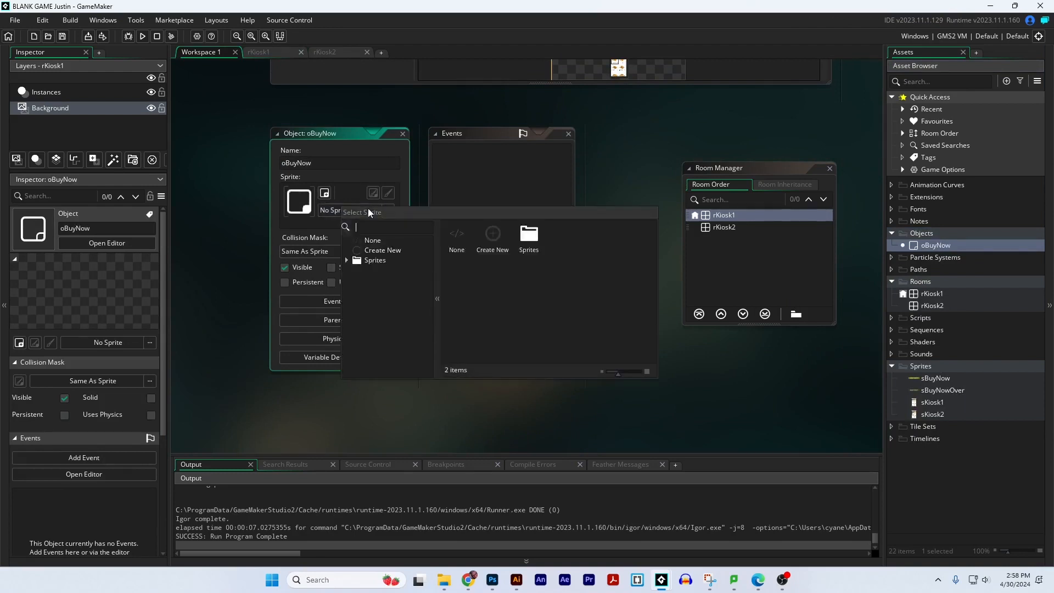
pyautogui.click(364, 261)
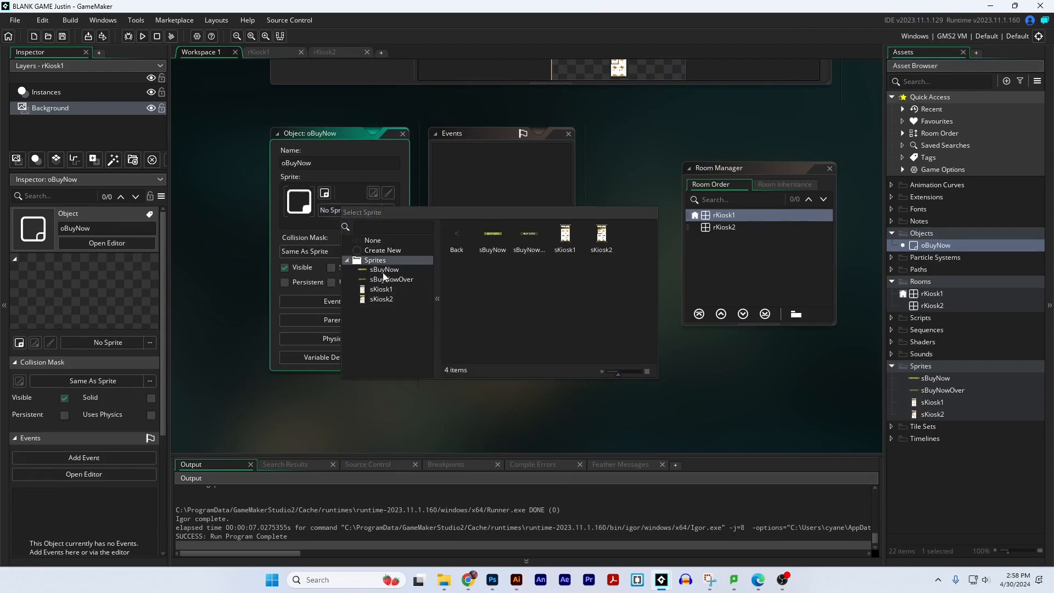
pyautogui.click(384, 271)
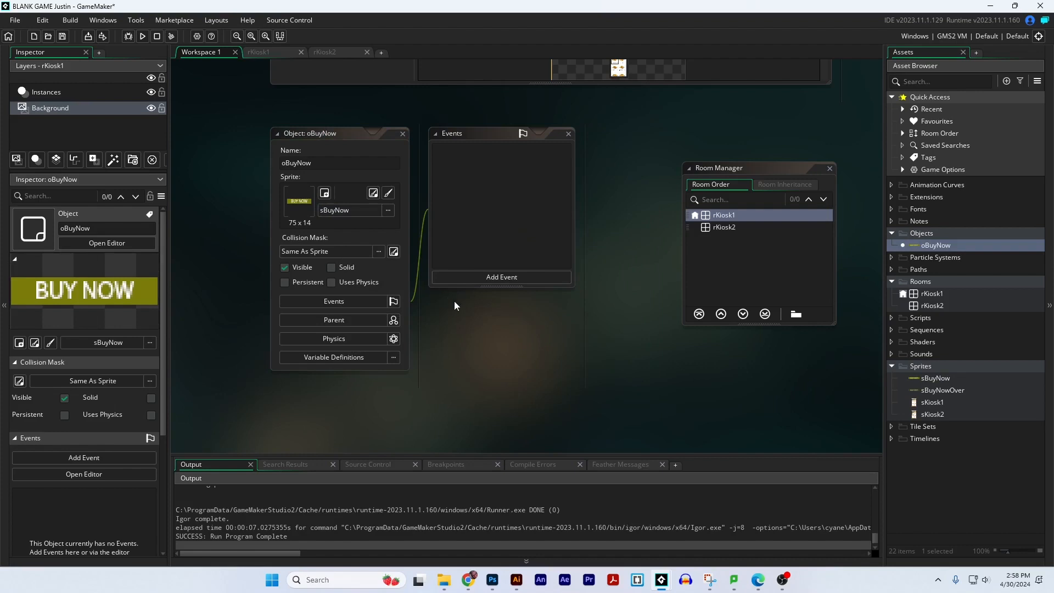
# Step: Place an oBuyNow instance on the Instances layer of rKiosk1, under the 6oz Burger & Chips price, and test-run the game
pyautogui.doubleClick(913, 293)
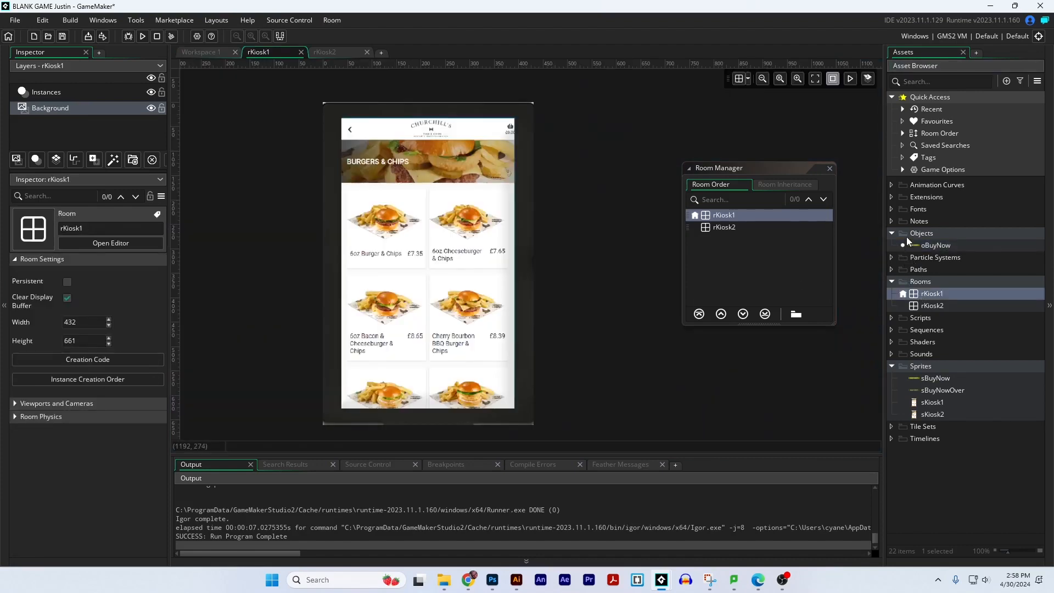
pyautogui.moveTo(925, 246); pyautogui.dragTo(399, 268)
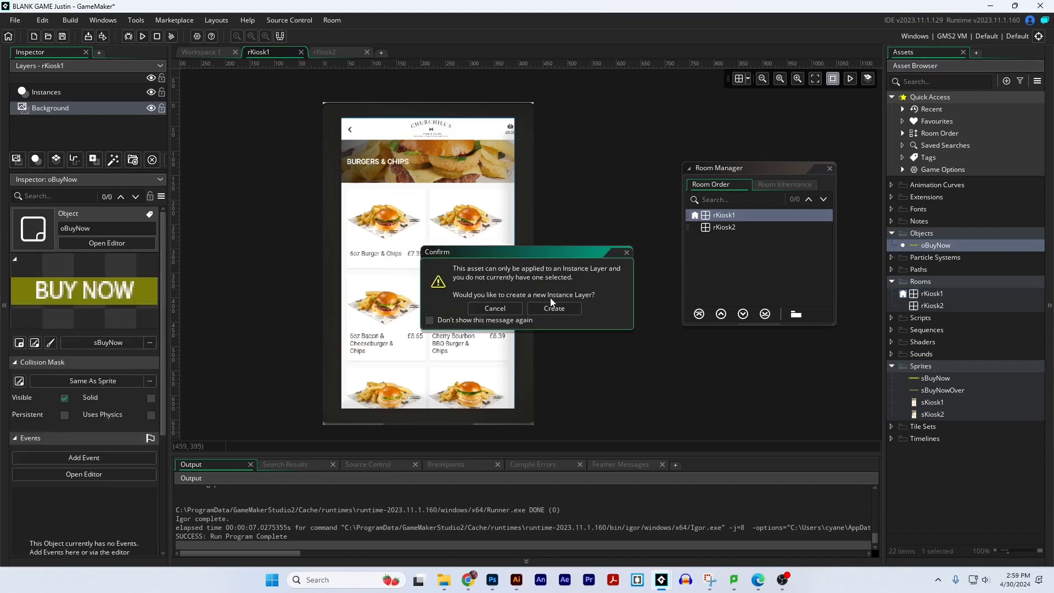
pyautogui.click(627, 254)
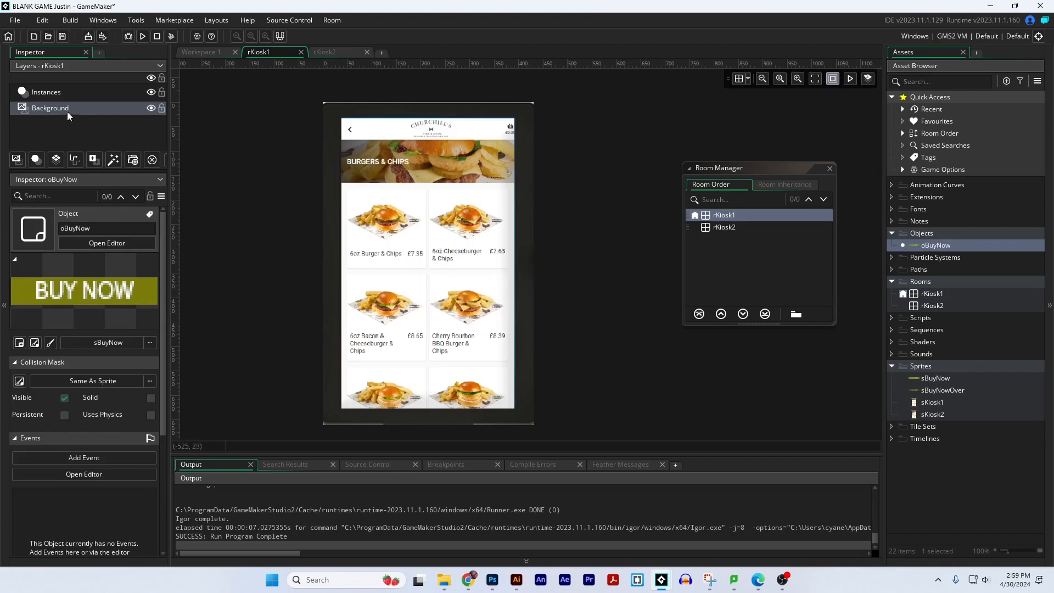
pyautogui.click(67, 93)
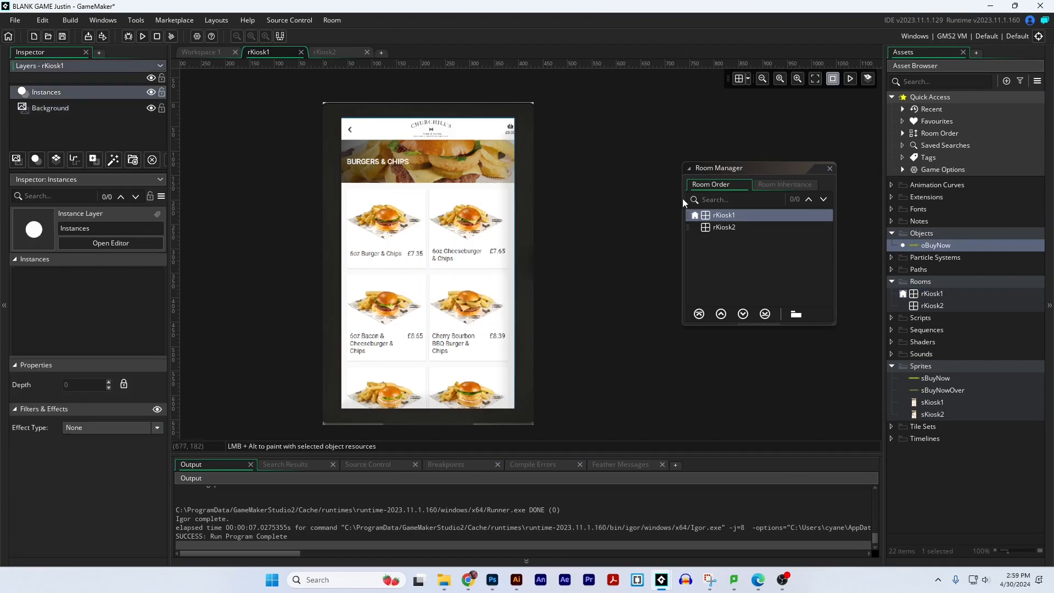
pyautogui.moveTo(920, 242); pyautogui.dragTo(389, 266)
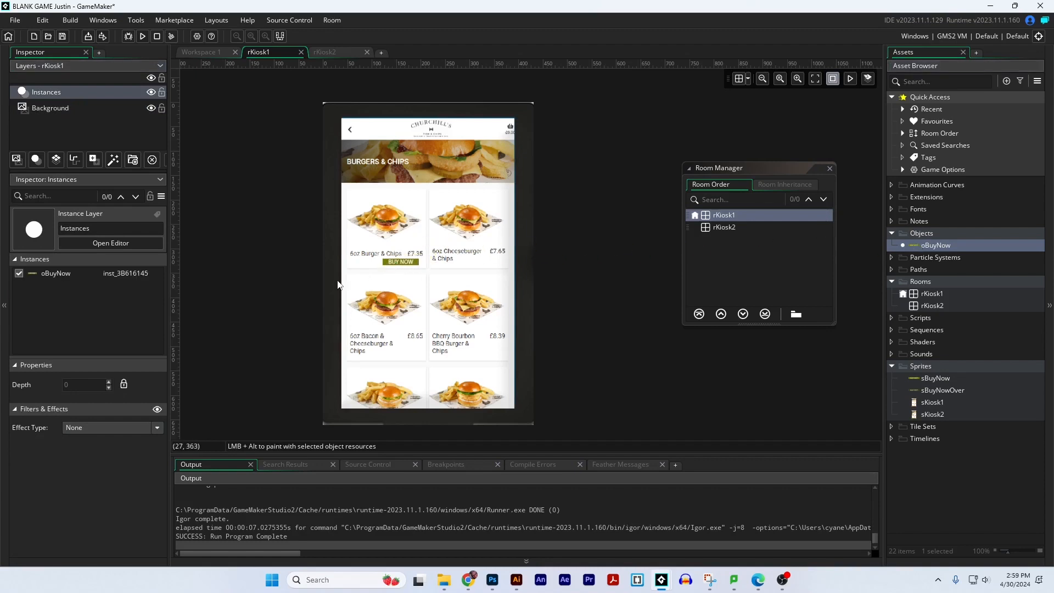
pyautogui.click(142, 36)
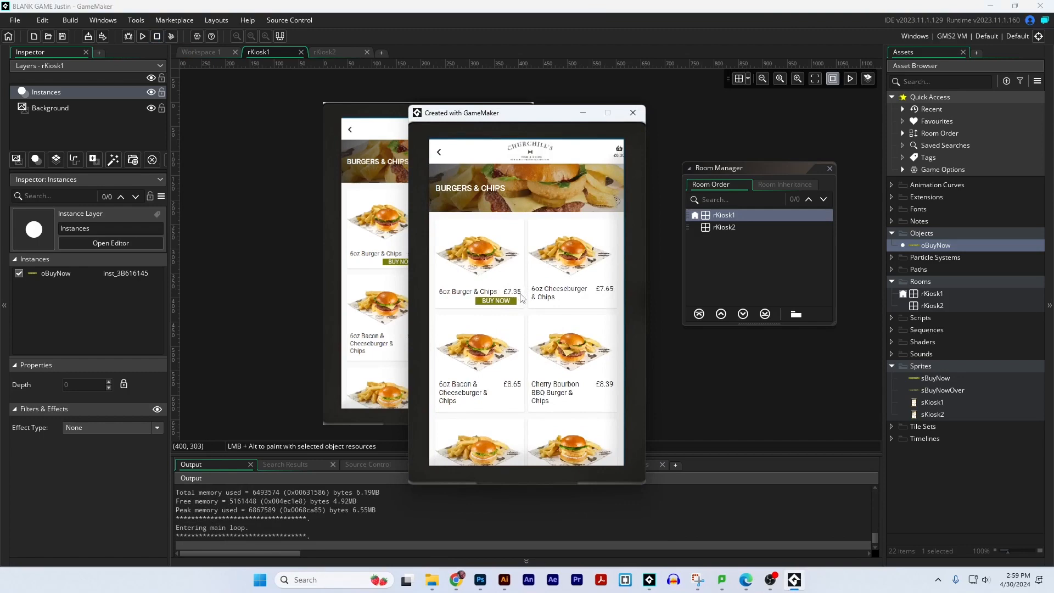
pyautogui.click(633, 113)
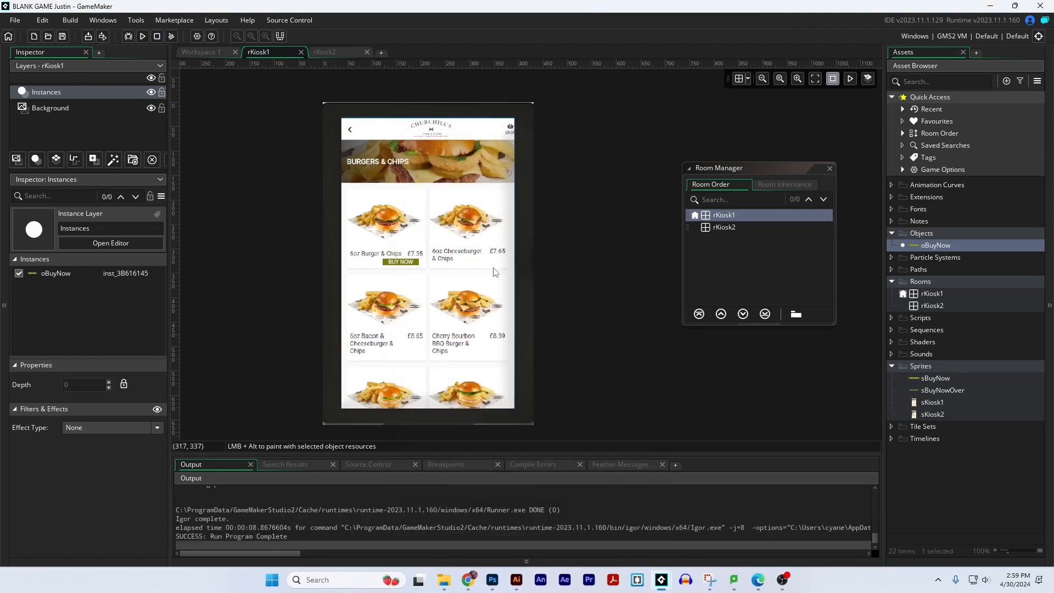
# Step: Add a Mouse Enter event to the oBuyNow object, using GML Visual as the scripting language
pyautogui.doubleClick(935, 246)
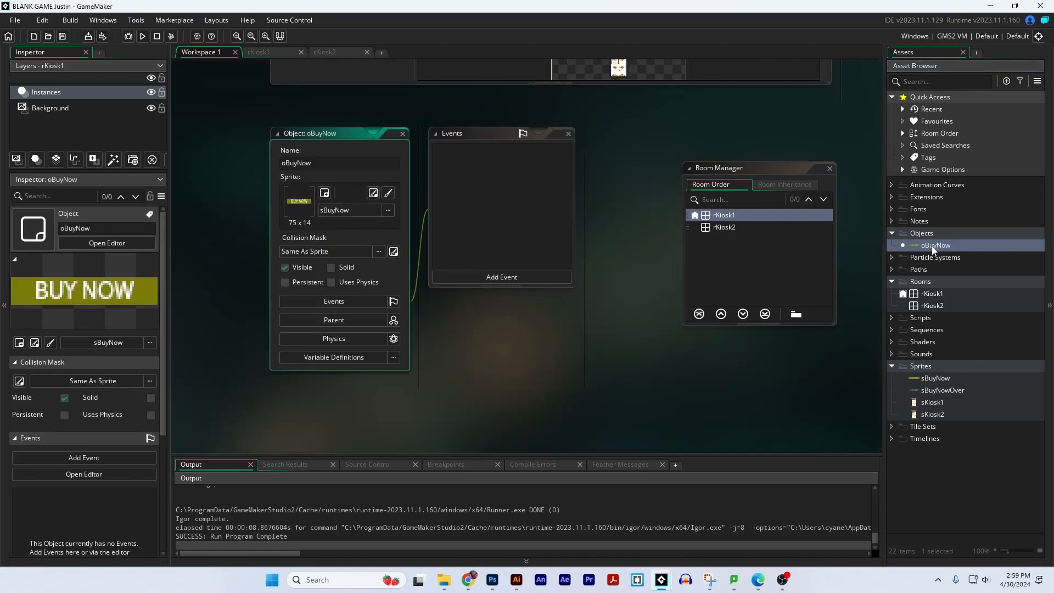
pyautogui.click(516, 278)
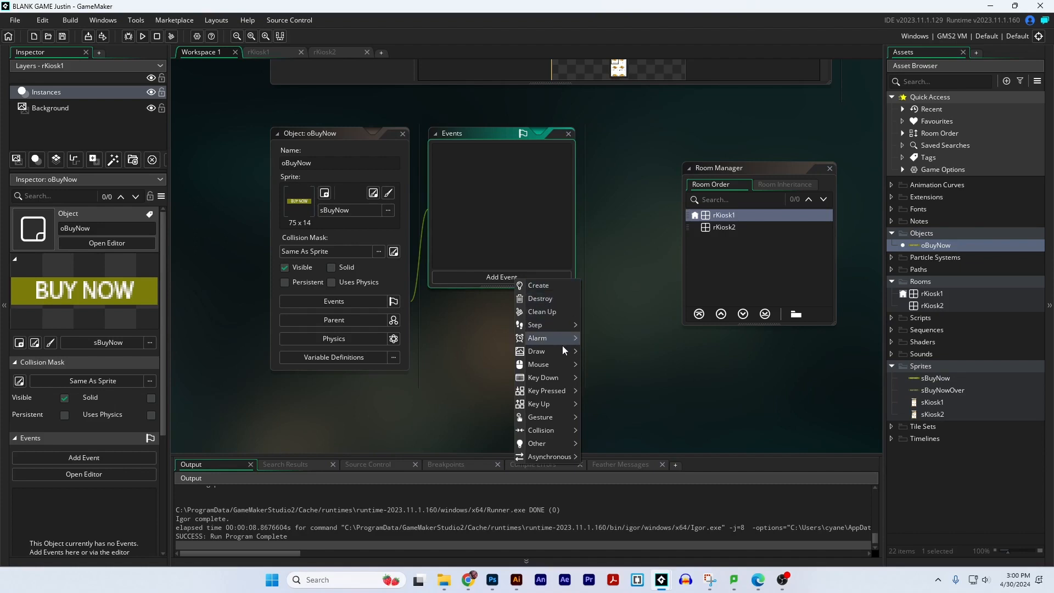
pyautogui.moveTo(567, 363)
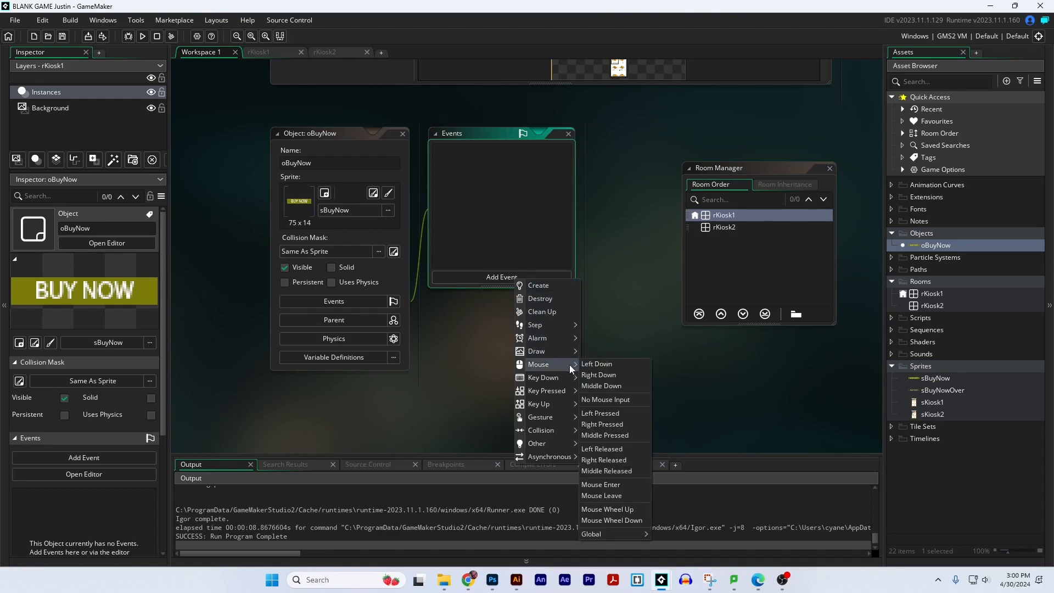
pyautogui.click(607, 485)
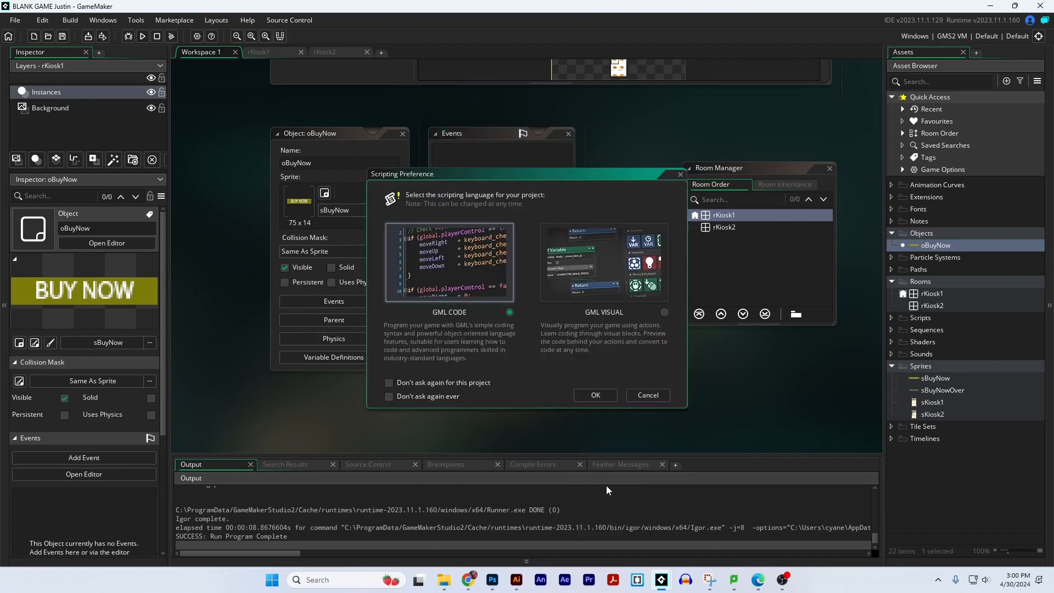
pyautogui.click(601, 394)
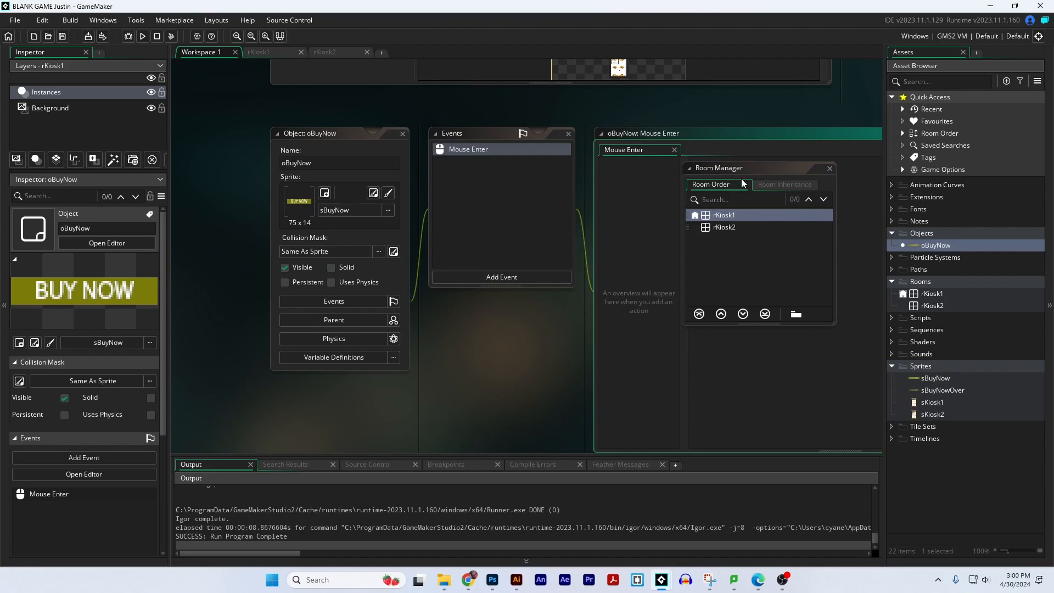
# Step: Add a Set Sprite action with the sBuyNowOver sprite to the Mouse Enter event and test the button's hover effect in the running game
pyautogui.moveTo(741, 168); pyautogui.dragTo(470, 335)
pyautogui.moveTo(570, 308); pyautogui.dragTo(362, 305, button='middle')
pyautogui.click(779, 174)
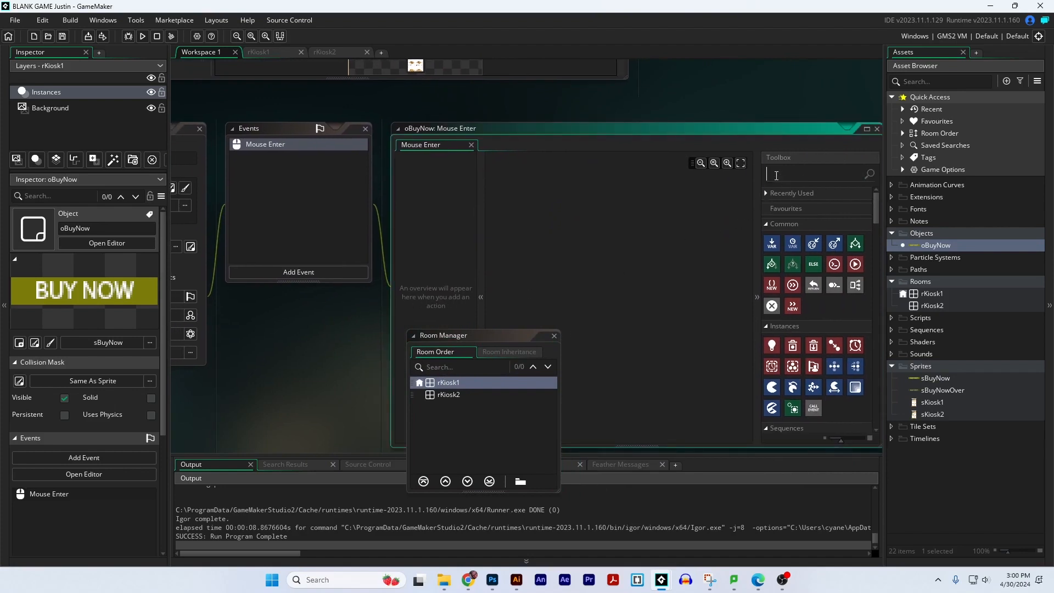
pyautogui.write('spr')
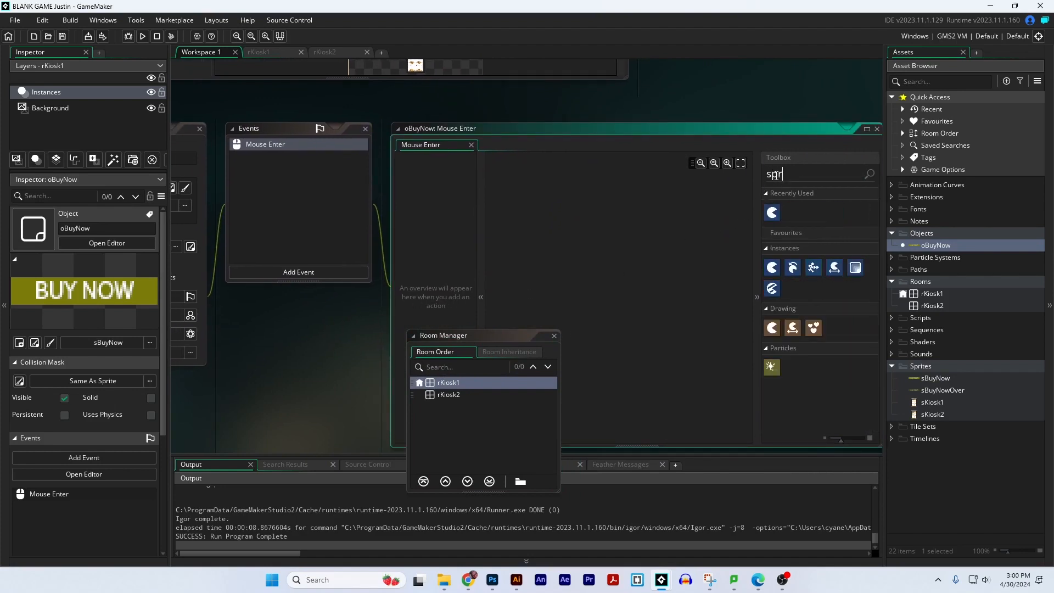
pyautogui.write('ite')
pyautogui.moveTo(772, 213); pyautogui.dragTo(587, 245)
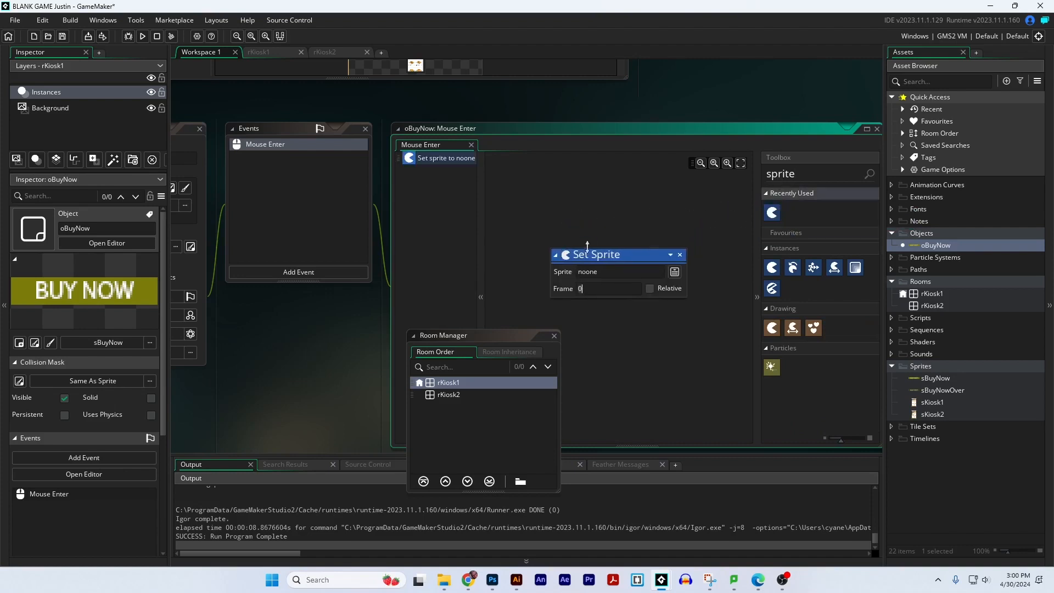
pyautogui.click(674, 272)
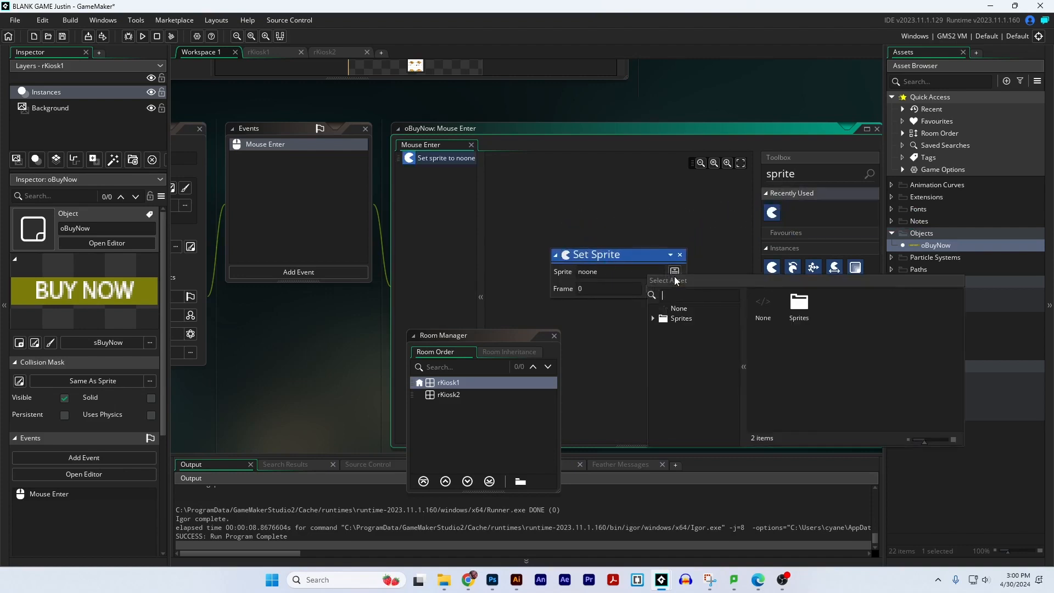
pyautogui.click(675, 323)
pyautogui.click(687, 342)
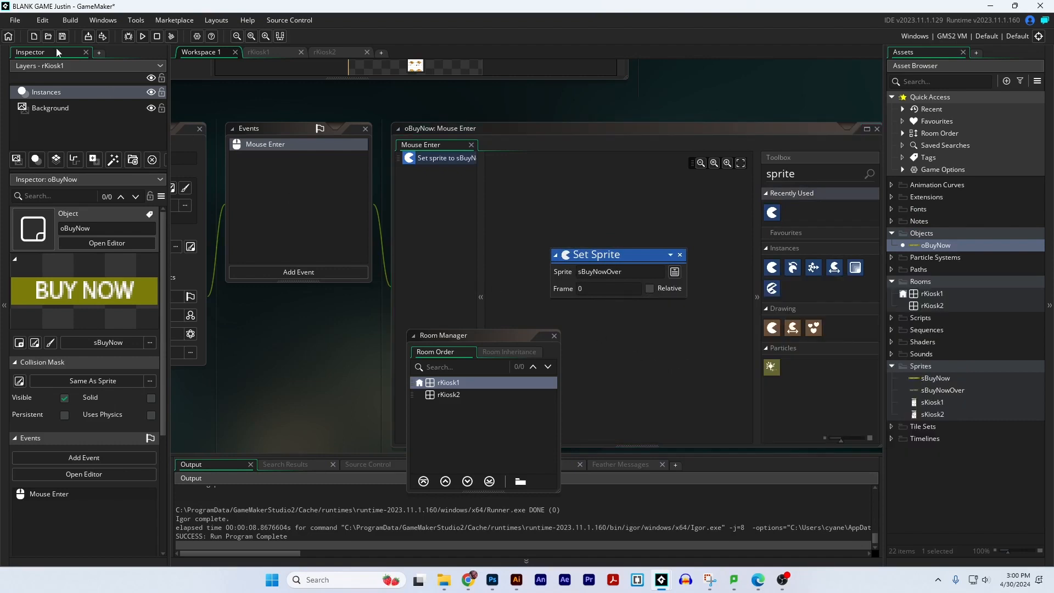
pyautogui.click(141, 37)
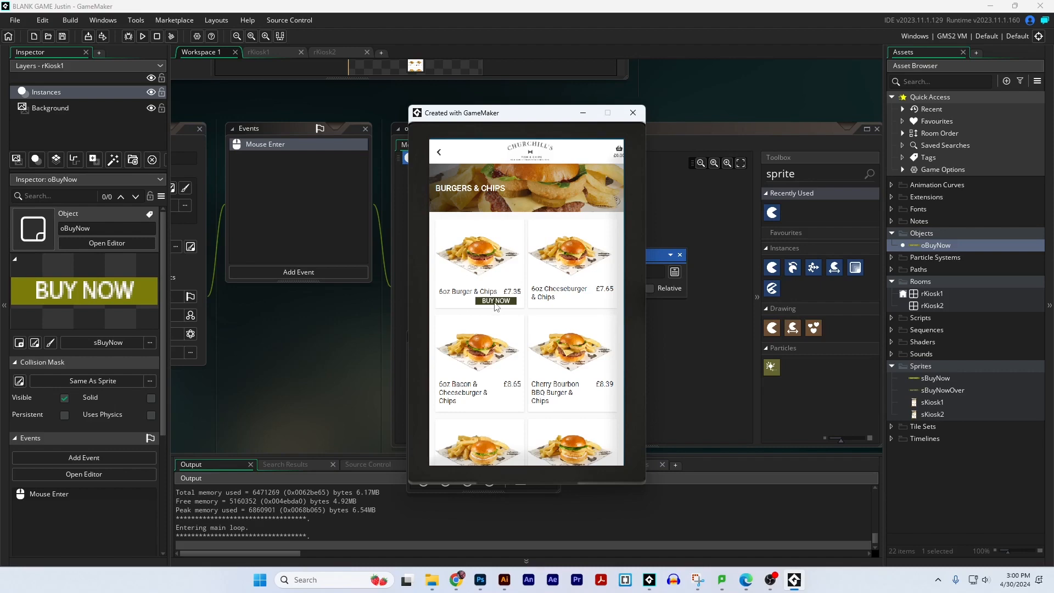
pyautogui.click(633, 113)
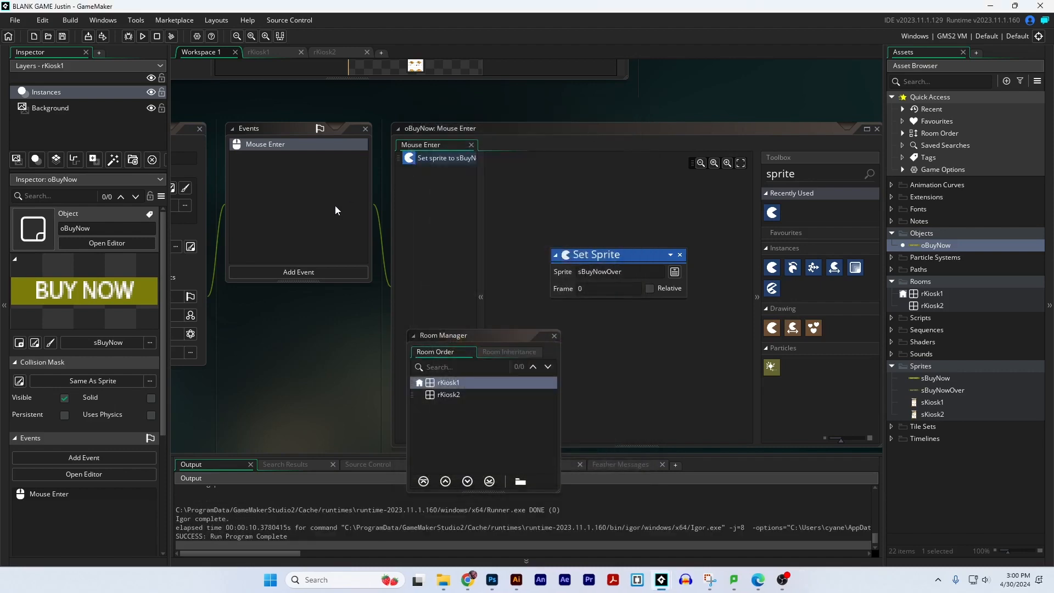
# Step: Add a Mouse Leave event to the oBuyNow object, using GML Visual as the scripting language
pyautogui.click(321, 271)
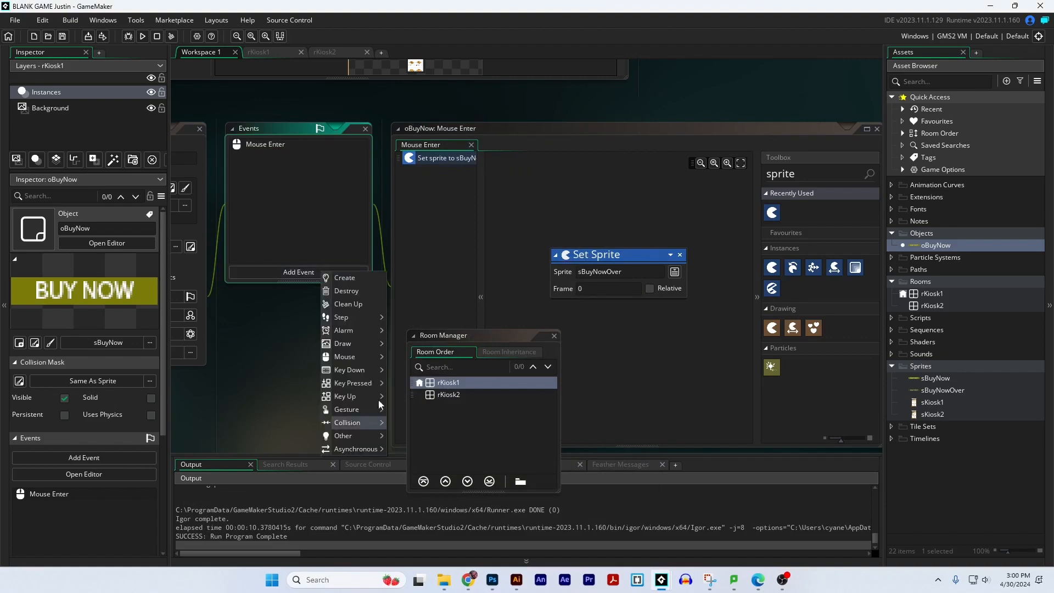
pyautogui.moveTo(373, 358)
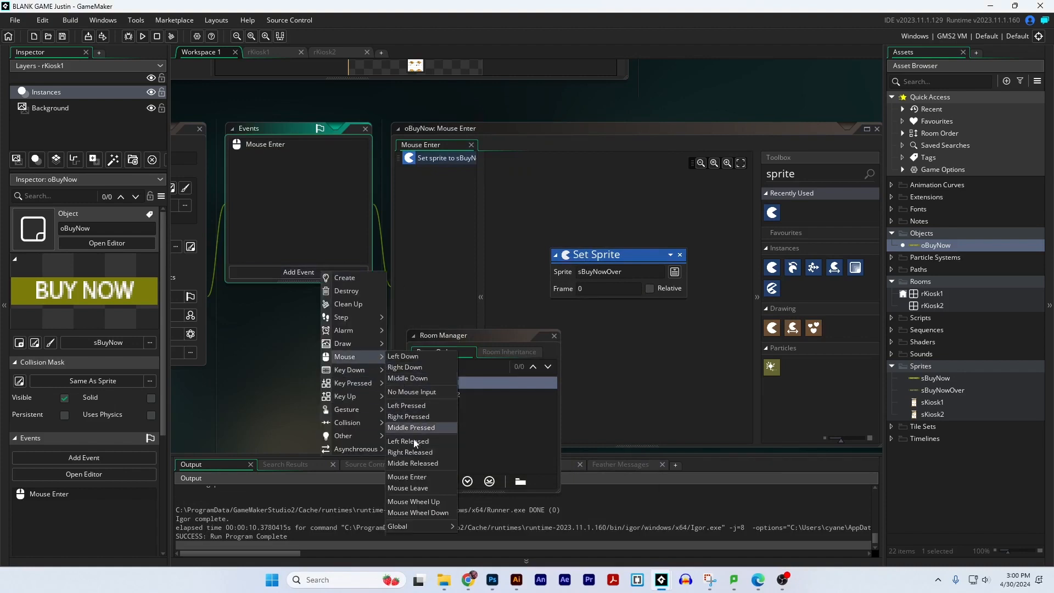
pyautogui.click(421, 486)
pyautogui.click(572, 283)
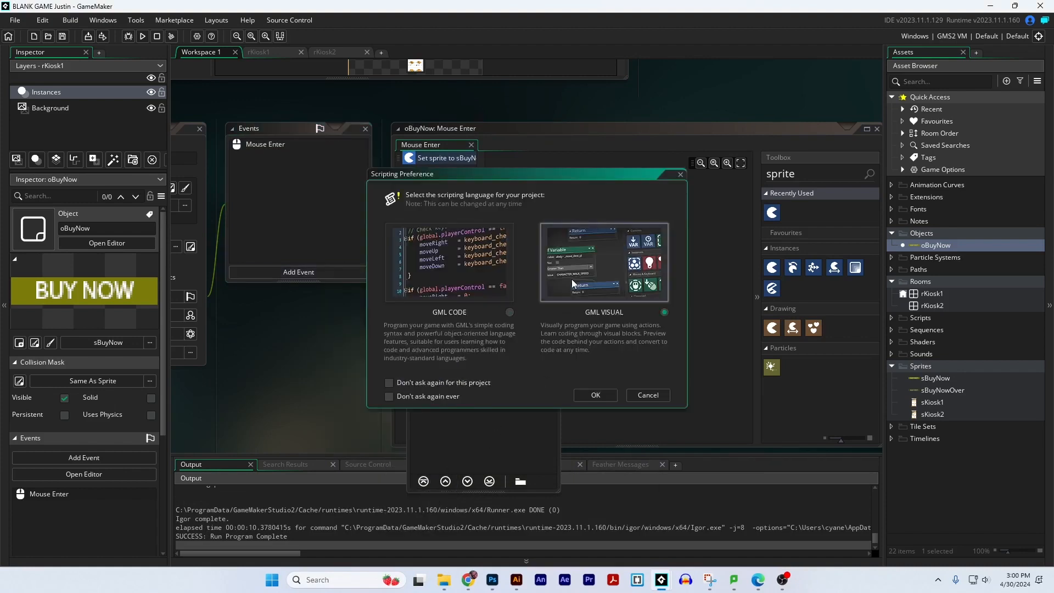
pyautogui.click(595, 394)
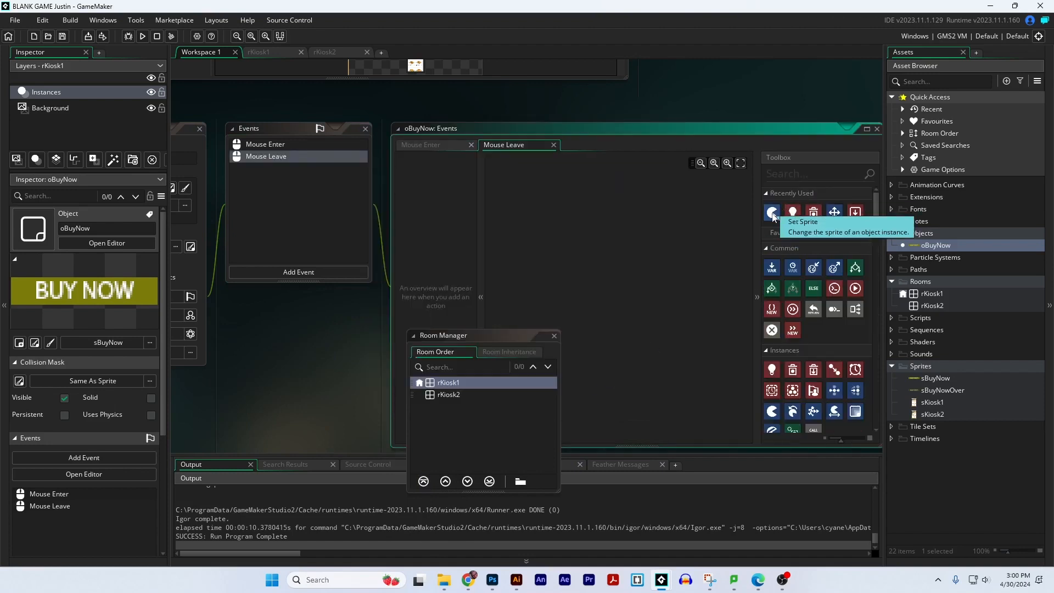
# Step: Add a Set Sprite action with the sBuyNow sprite to the Mouse Leave event
pyautogui.moveTo(771, 213); pyautogui.dragTo(565, 255)
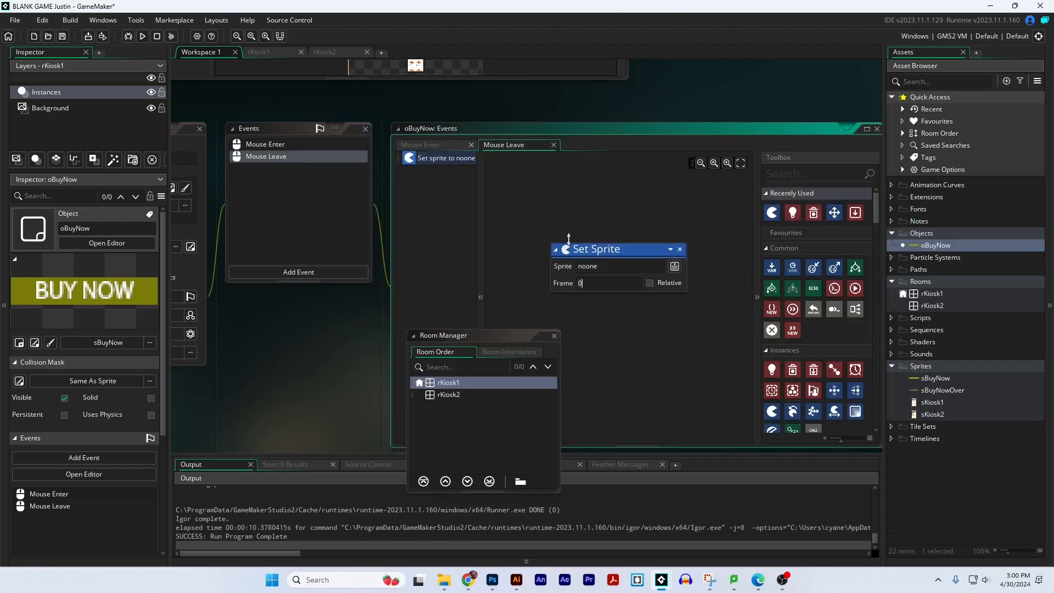
pyautogui.click(675, 271)
pyautogui.click(668, 316)
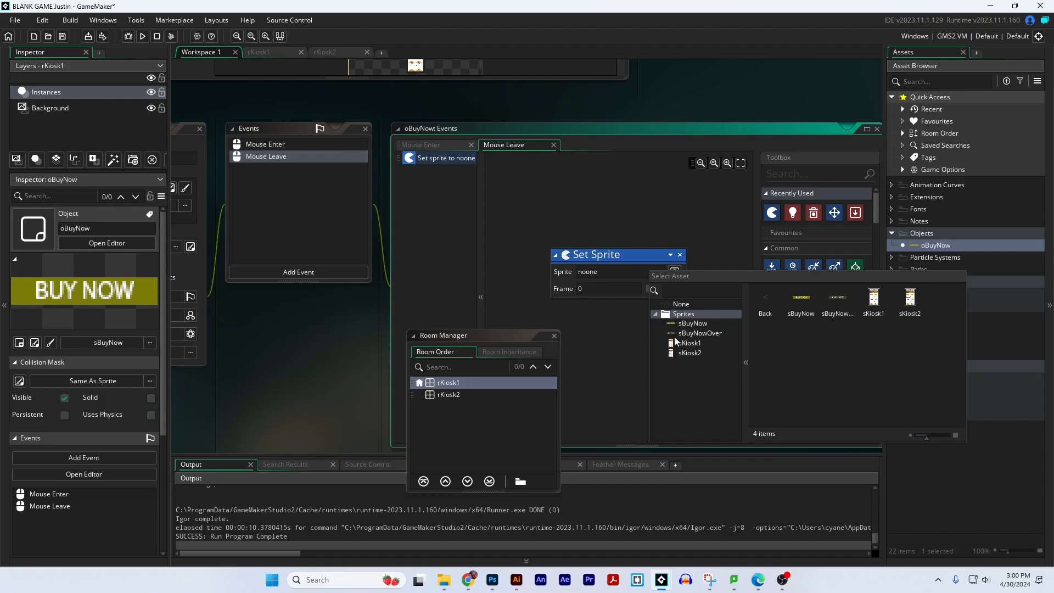
pyautogui.click(673, 327)
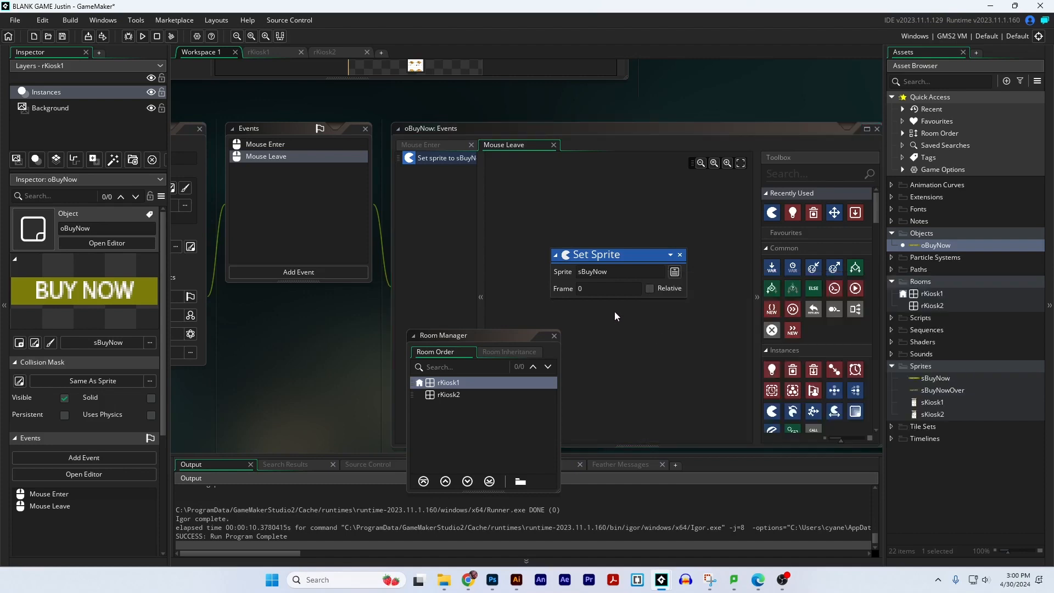
# Step: Run the game to test the BUY NOW button's sprite change on mouse enter and leave, and close it
pyautogui.click(143, 37)
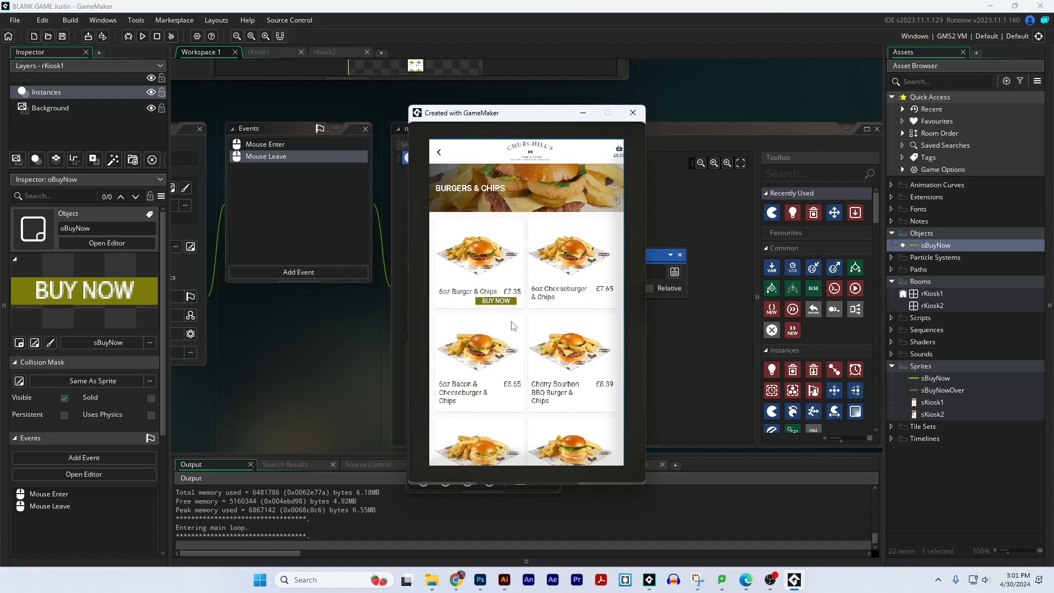
pyautogui.click(633, 113)
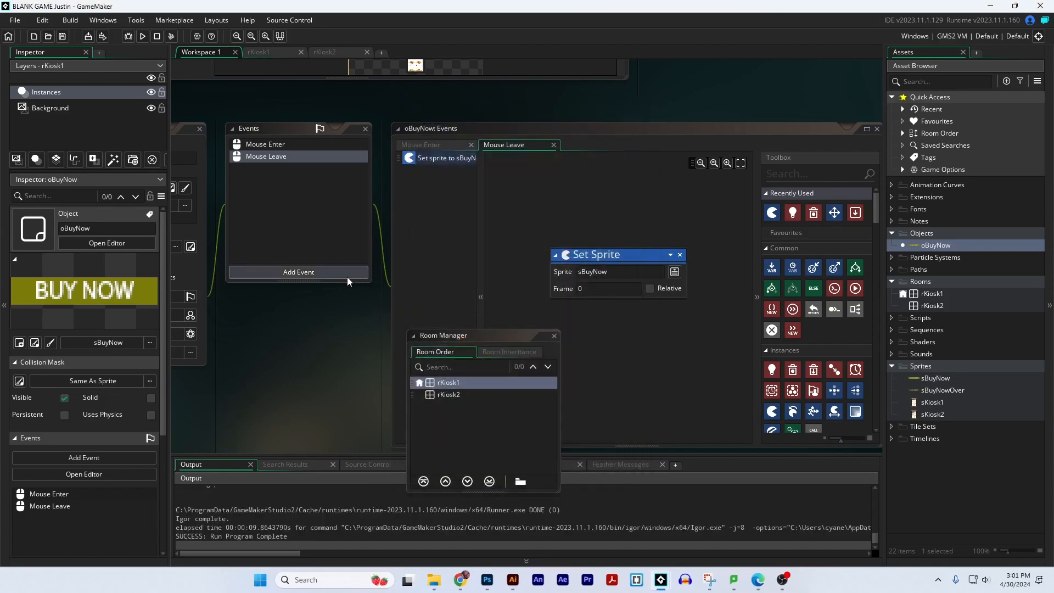
# Step: Add a mouse Left Down event to the oBuyNow object, using GML Visual as the scripting language
pyautogui.click(332, 270)
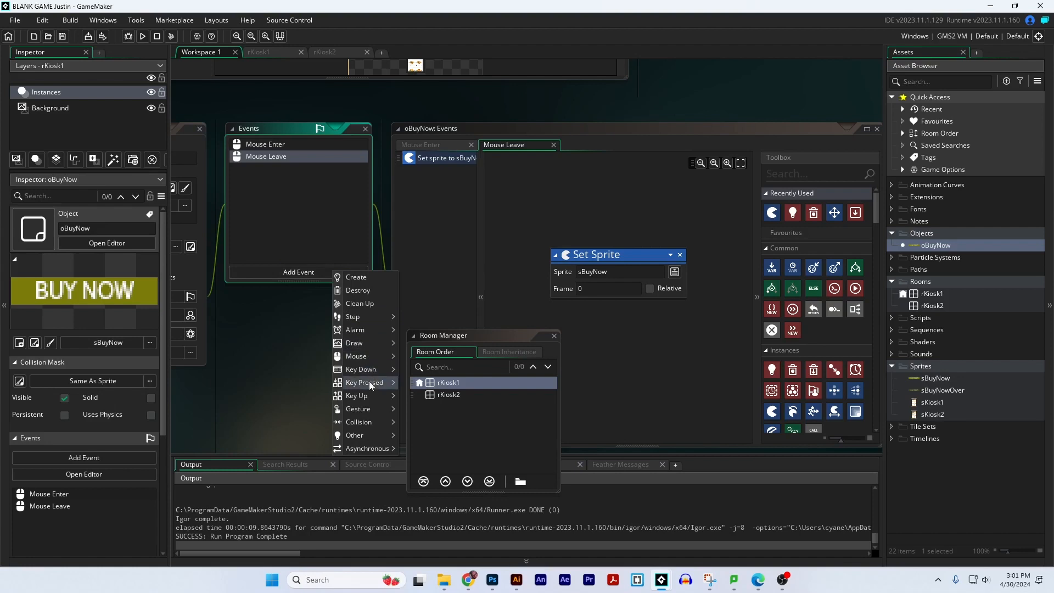
pyautogui.moveTo(370, 371)
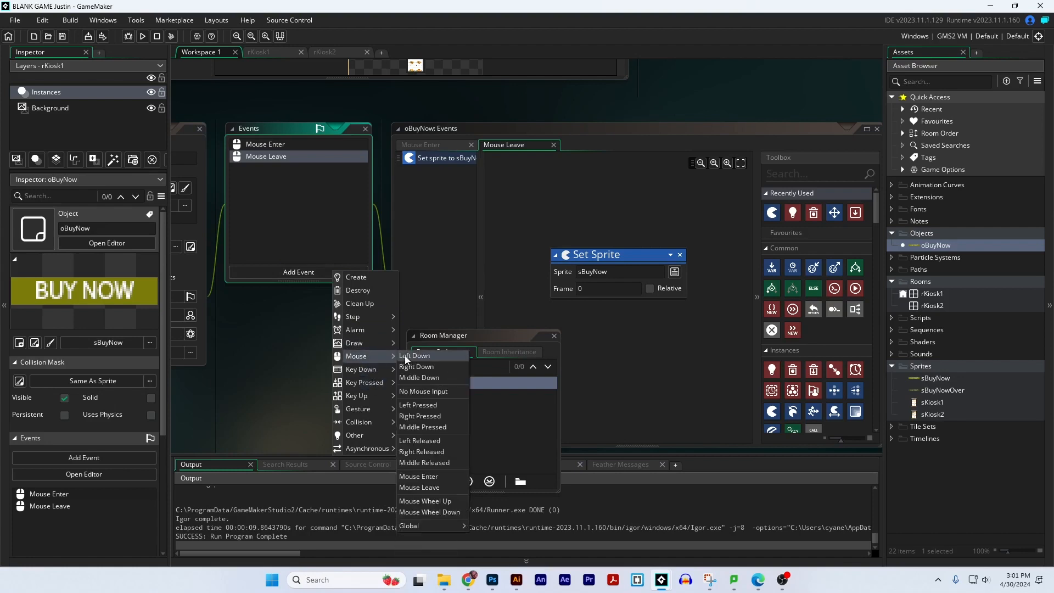
pyautogui.click(404, 355)
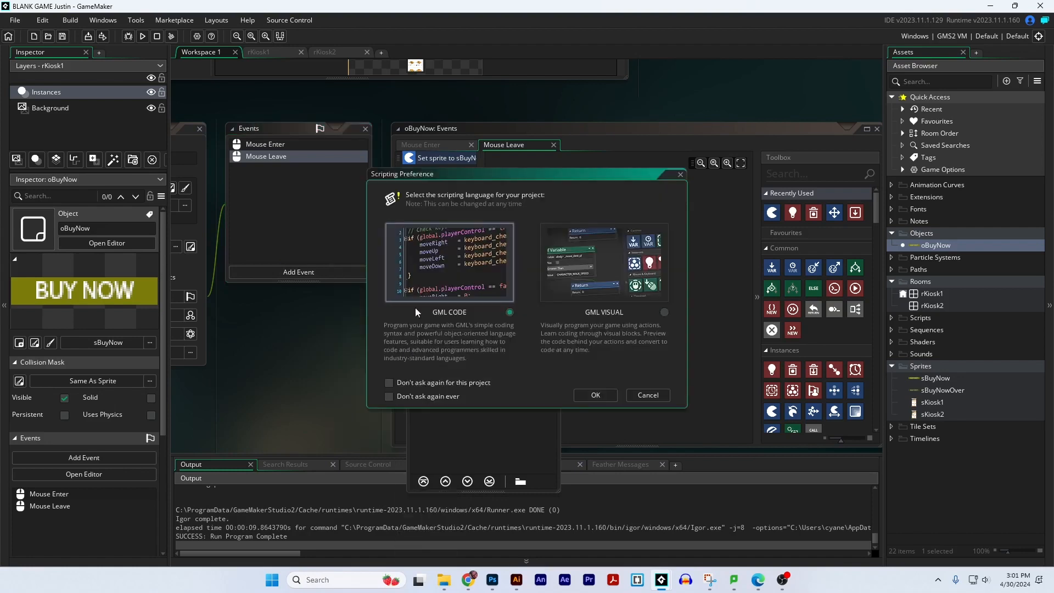
pyautogui.click(595, 395)
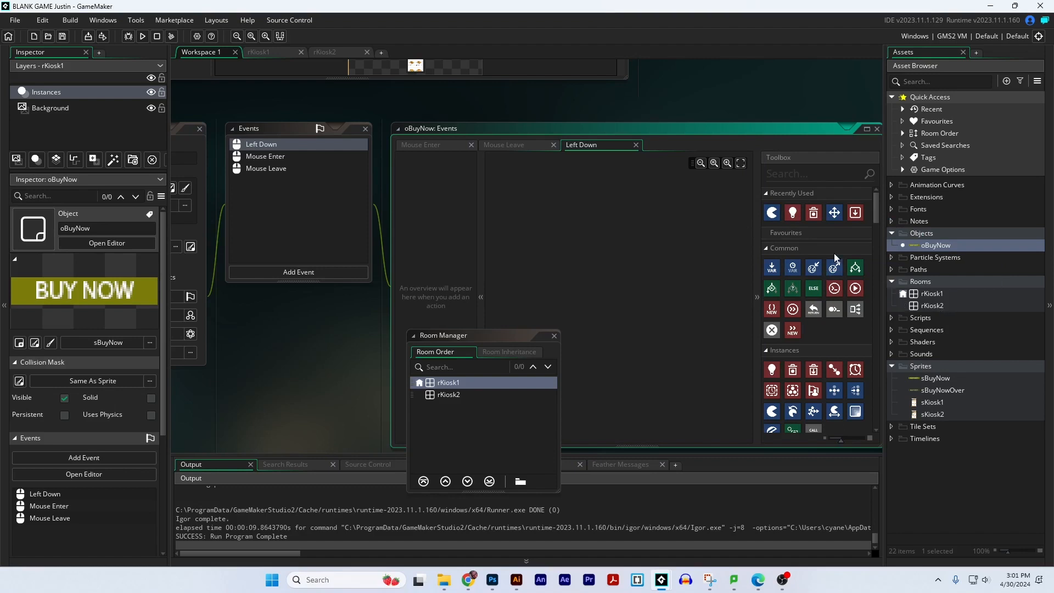
# Step: Add a Go To Room action with rKiosk2 as the target room to the Left Down event
pyautogui.click(794, 174)
pyautogui.write('room')
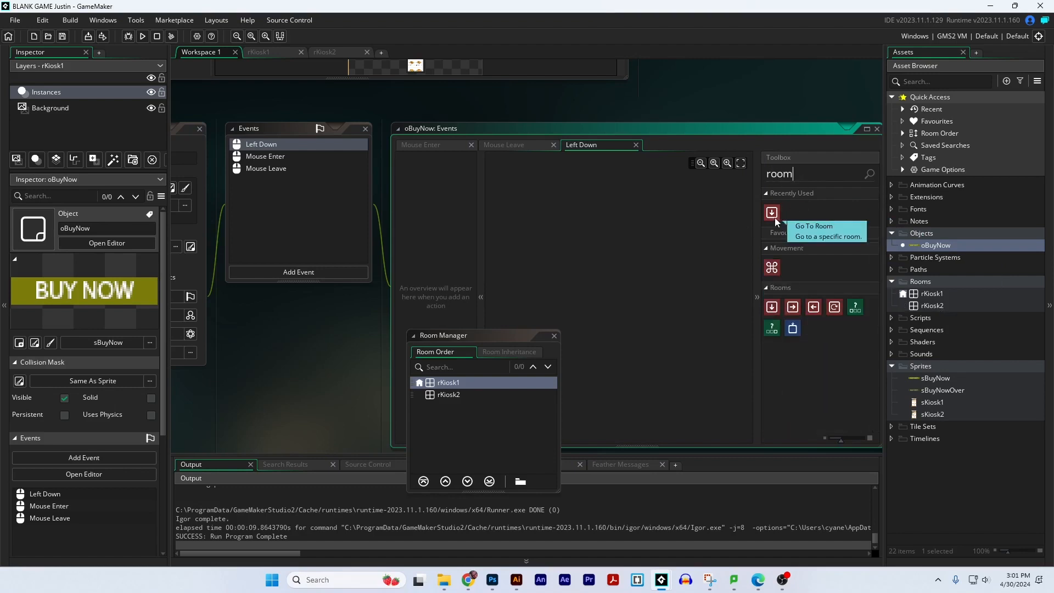
pyautogui.moveTo(772, 213); pyautogui.dragTo(557, 252)
pyautogui.click(674, 272)
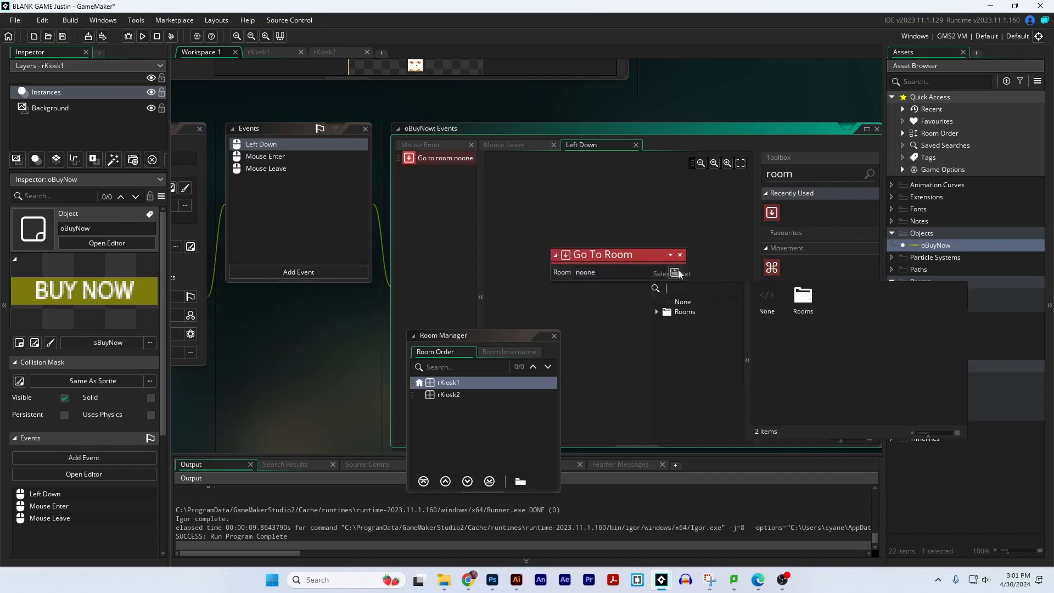
pyautogui.click(658, 312)
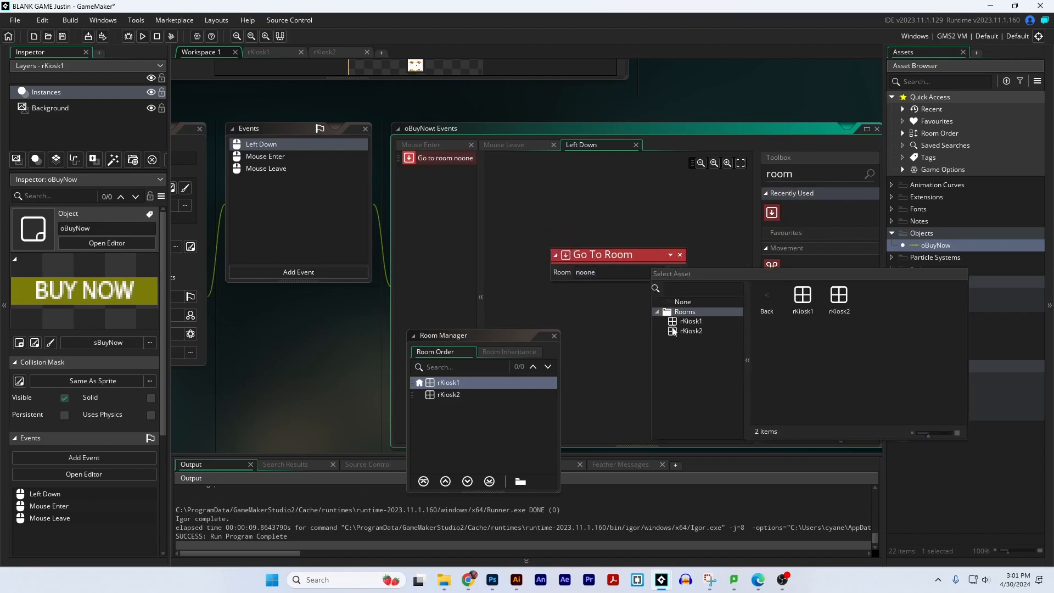
pyautogui.doubleClick(673, 331)
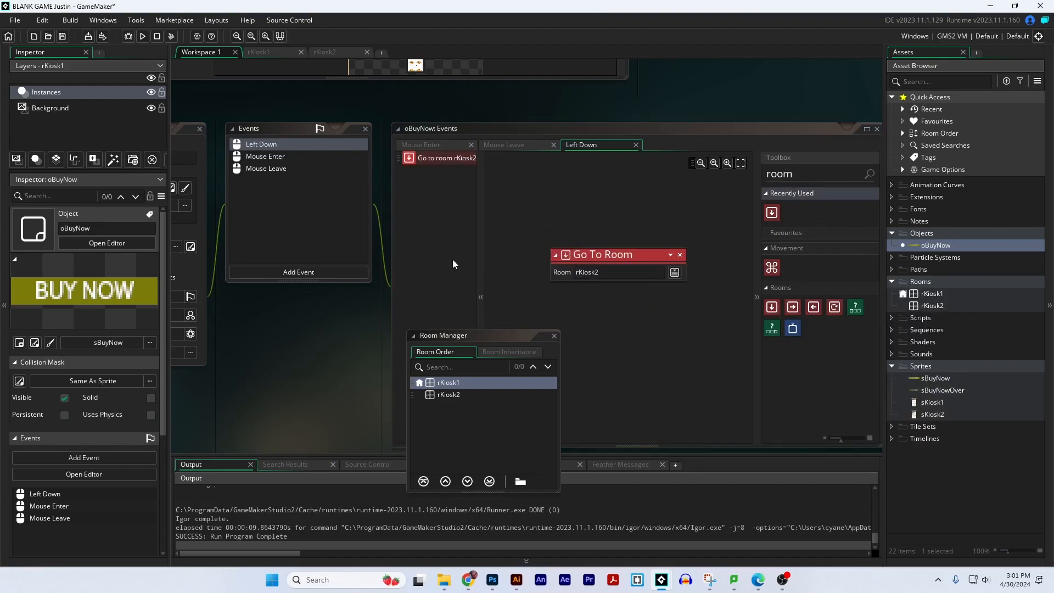
# Step: Run the game, test the BUY NOW button's room change on the 6oz Burger & Chips item, and close the game
pyautogui.click(142, 36)
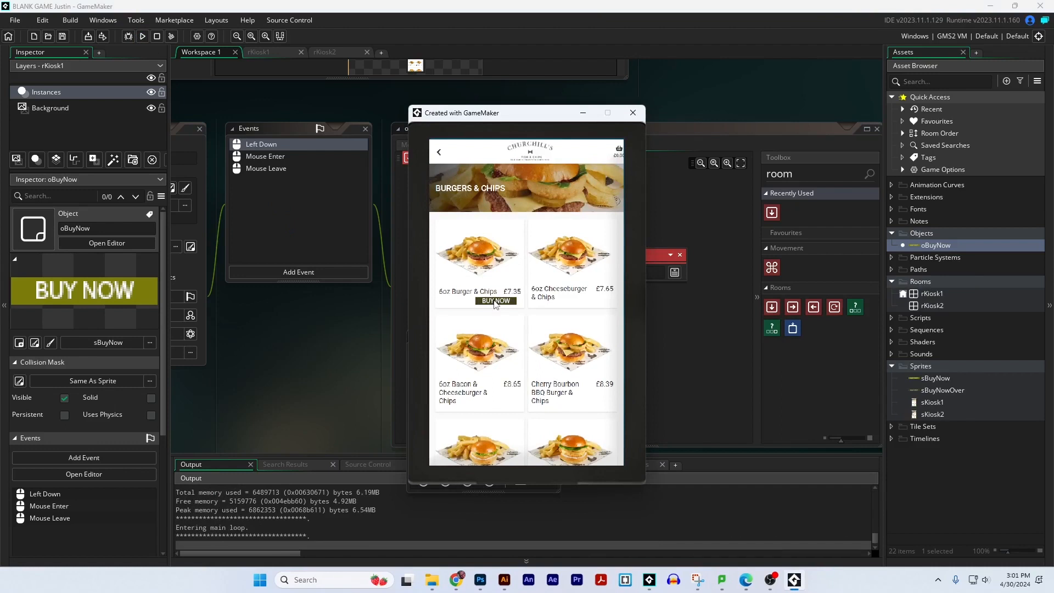
pyautogui.click(495, 300)
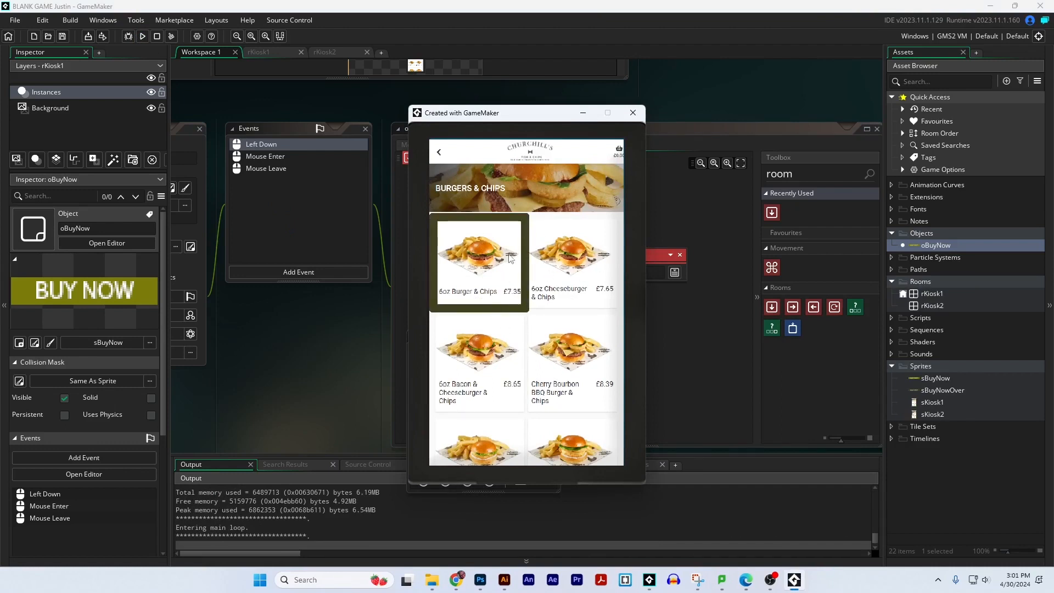
pyautogui.click(634, 113)
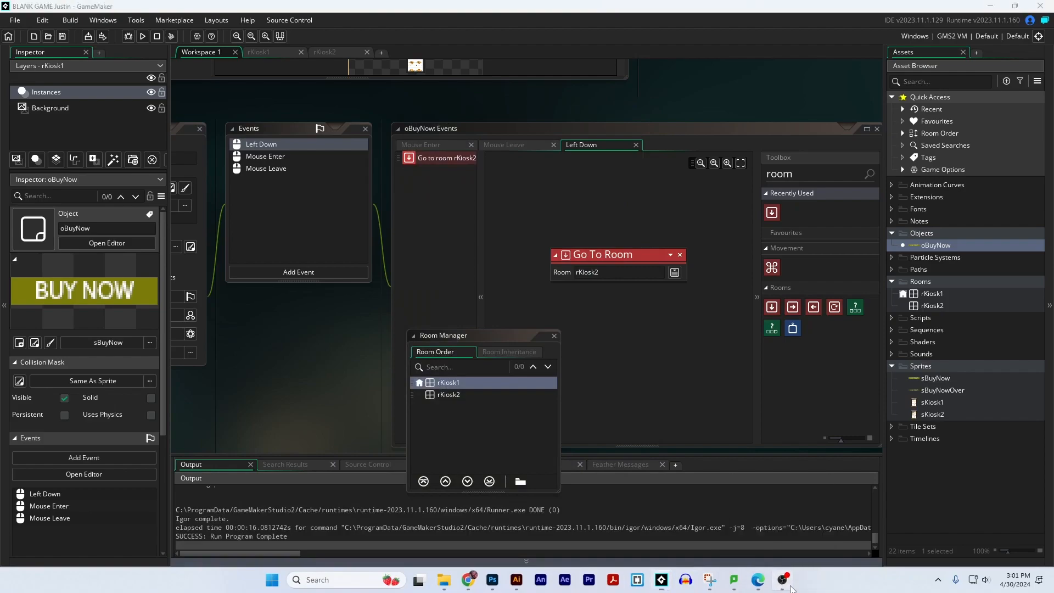
pyautogui.click(782, 581)
pyautogui.click(864, 439)
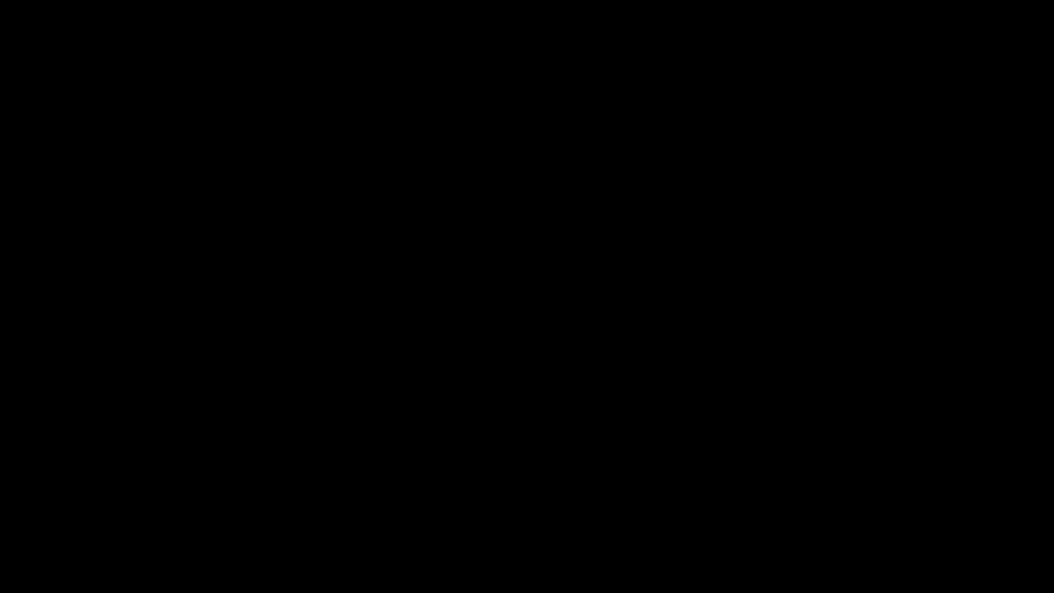